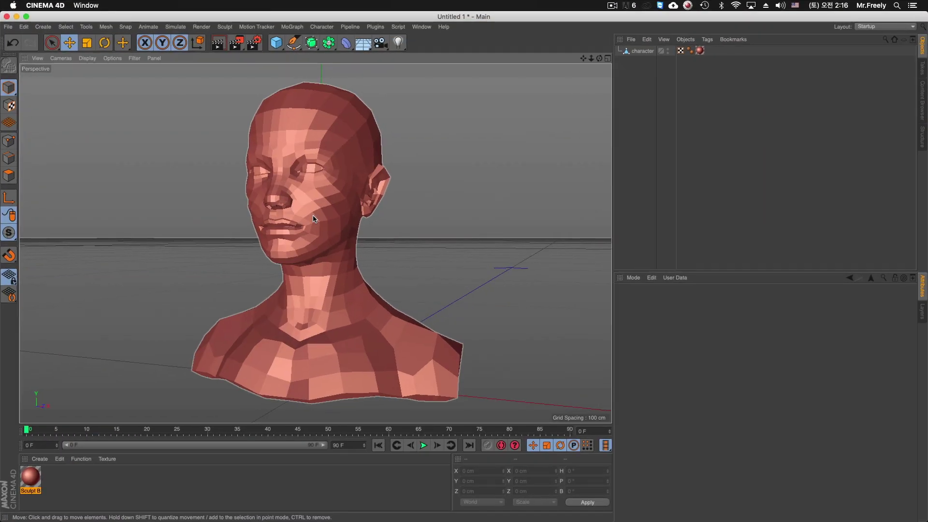
Browse the MoGraph effector list, orbit around the head, and select the character mesh.
left_click(292, 27)
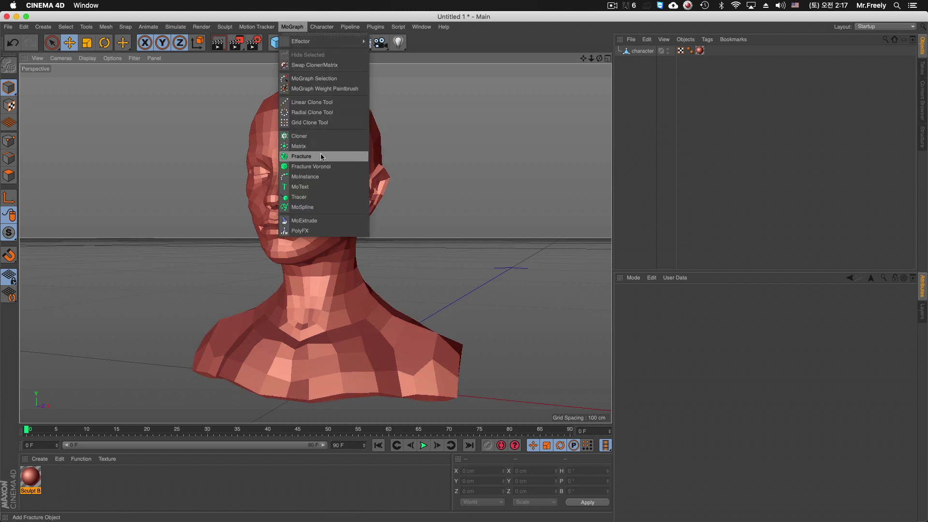
mouse_move(323, 42)
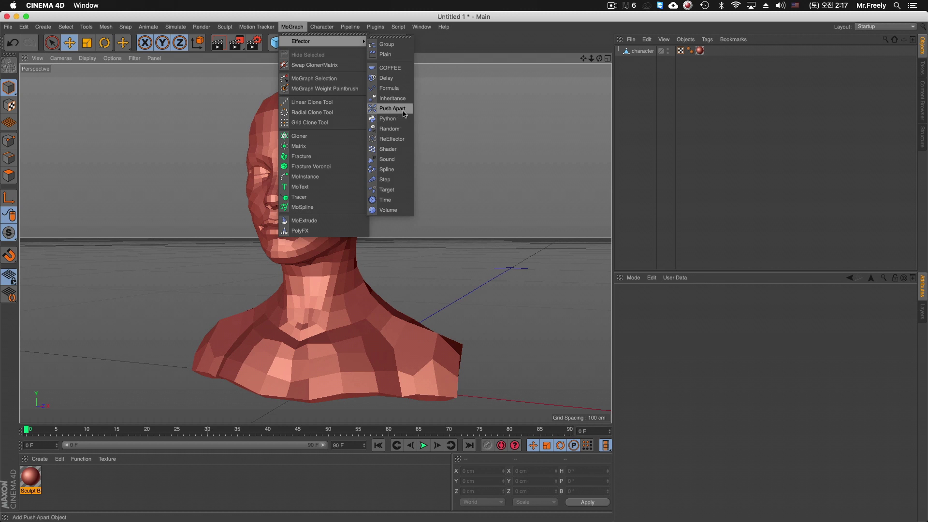
left_click(443, 63)
mouse_move(377, 138)
left_mouse_down("alt")
mouse_move(369, 212)
mouse_move(352, 156)
left_mouse_up("alt")
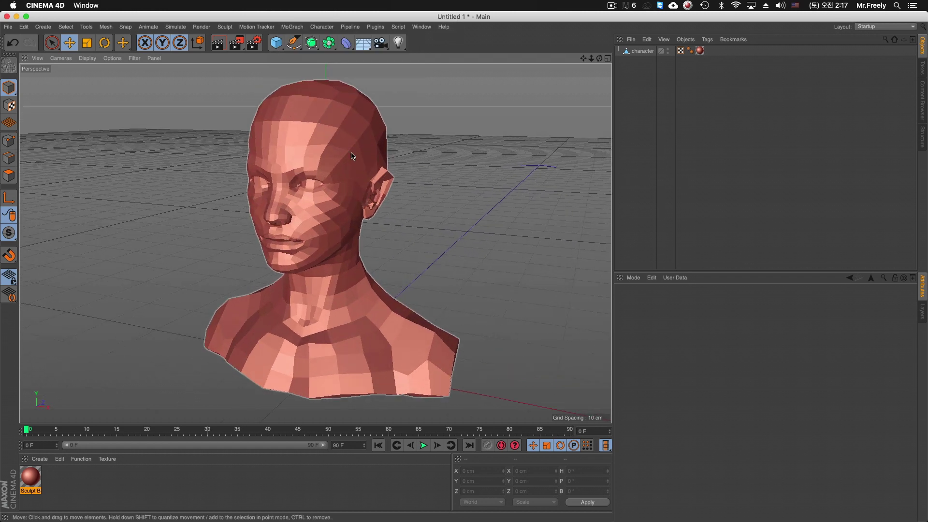
left_click(291, 26)
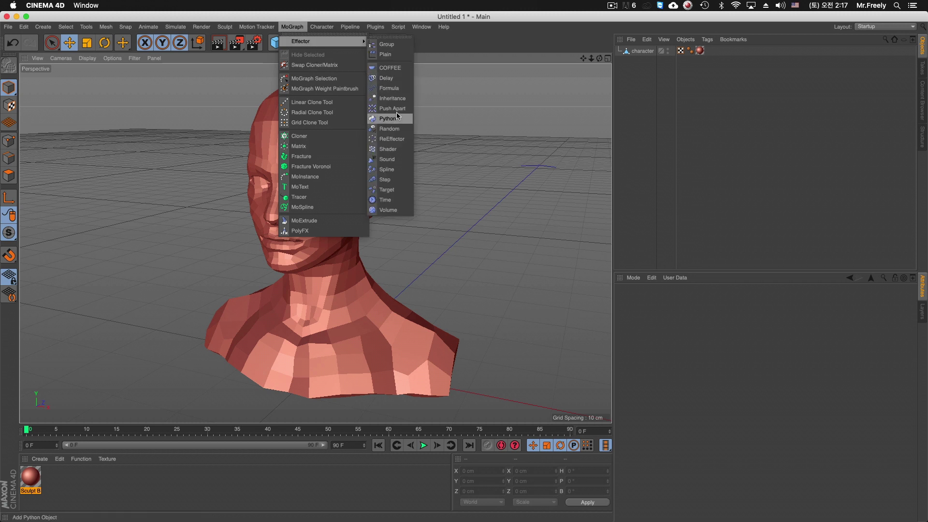
left_click(472, 18)
left_click_drag(324, 177, 342, 148, "alt")
left_click(320, 178)
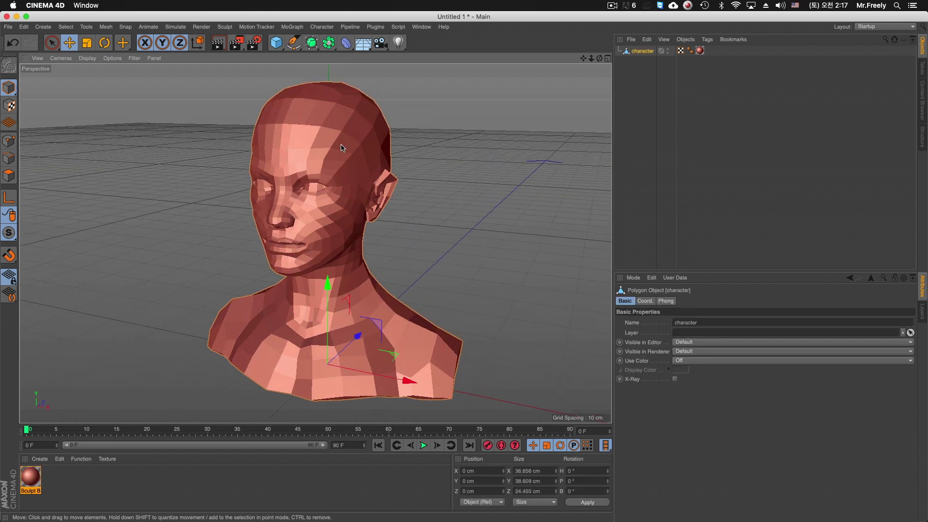
Wrap the character head in a Fracture object, undoing once and adding it again.
left_click(291, 27)
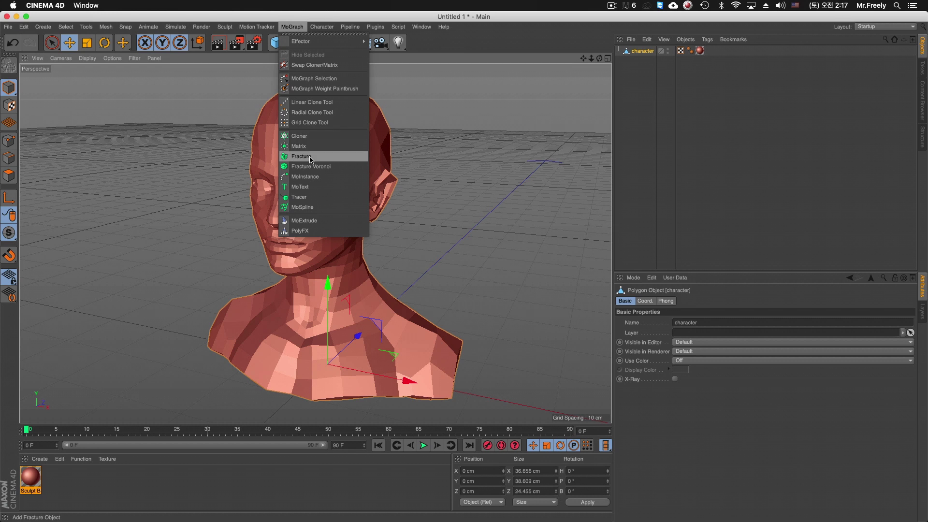
left_click(310, 157, "alt")
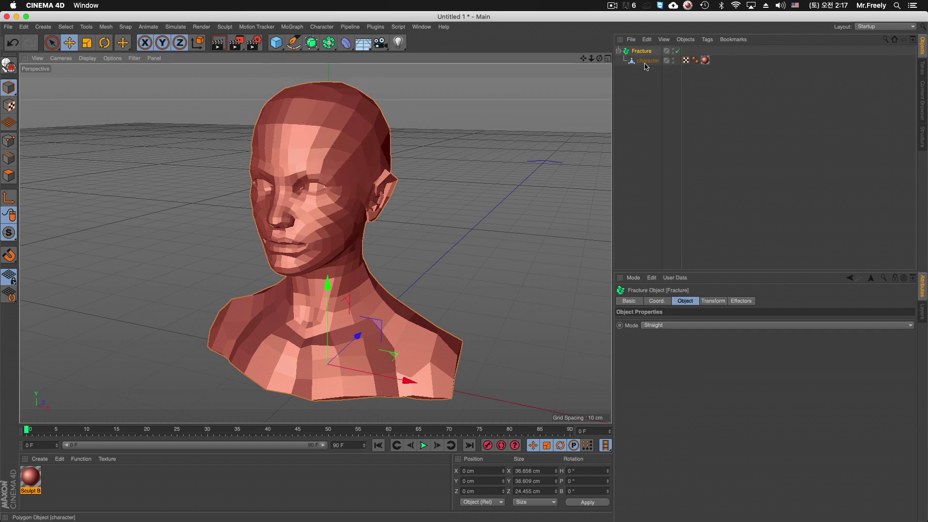
left_click(648, 62)
key("ctrl+z")
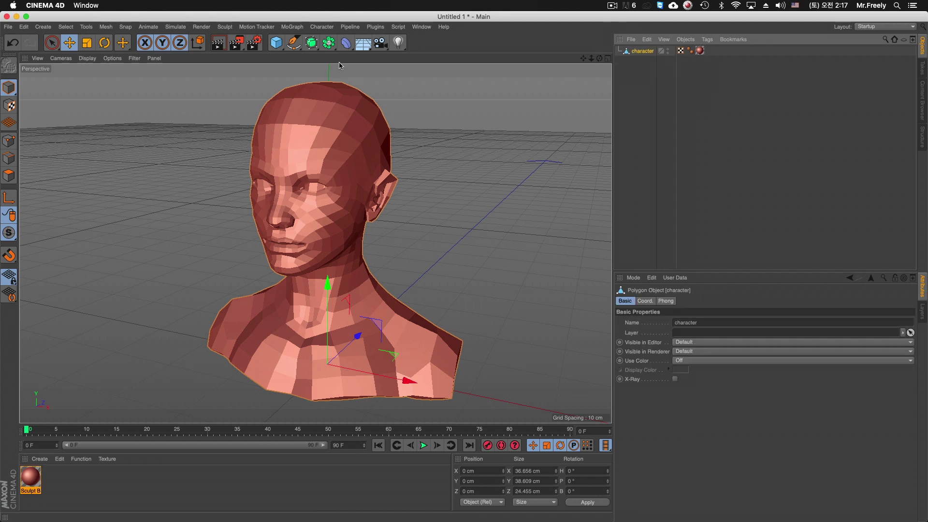
left_click(293, 26)
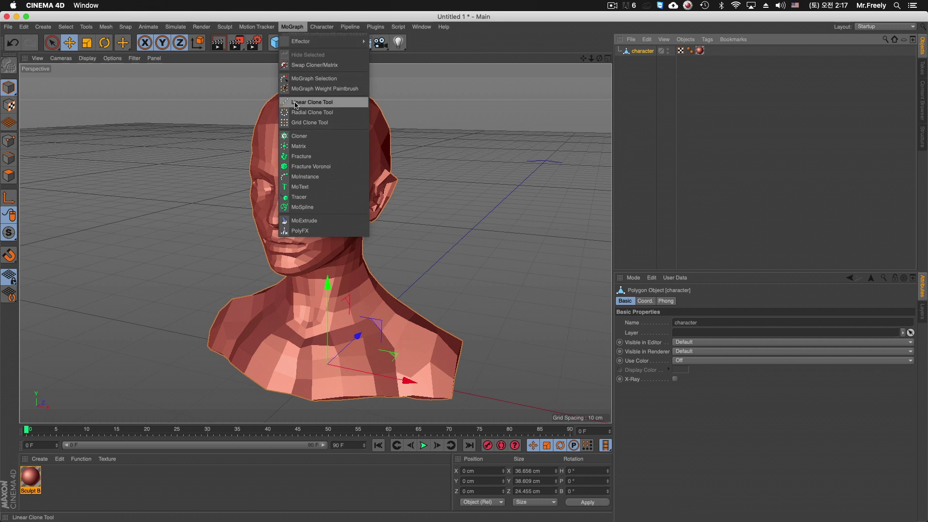
left_click(330, 158)
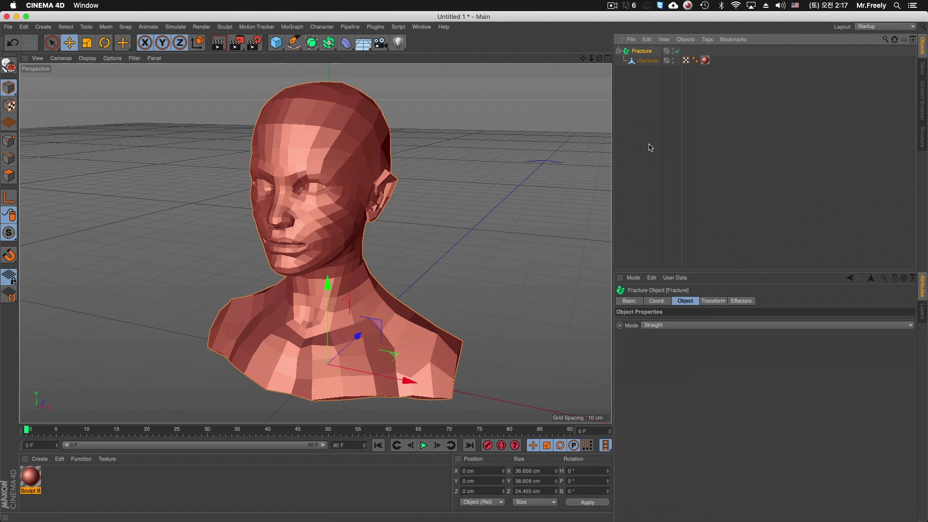
left_click(649, 60)
Add a Push Apart effector to the scene at default settings.
left_click_drag(503, 242, 510, 248, "alt")
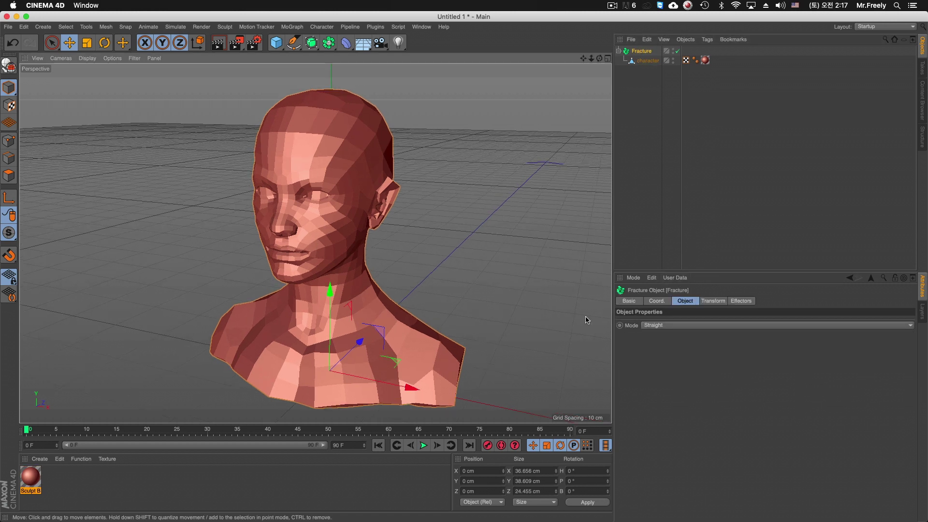
left_click(713, 300)
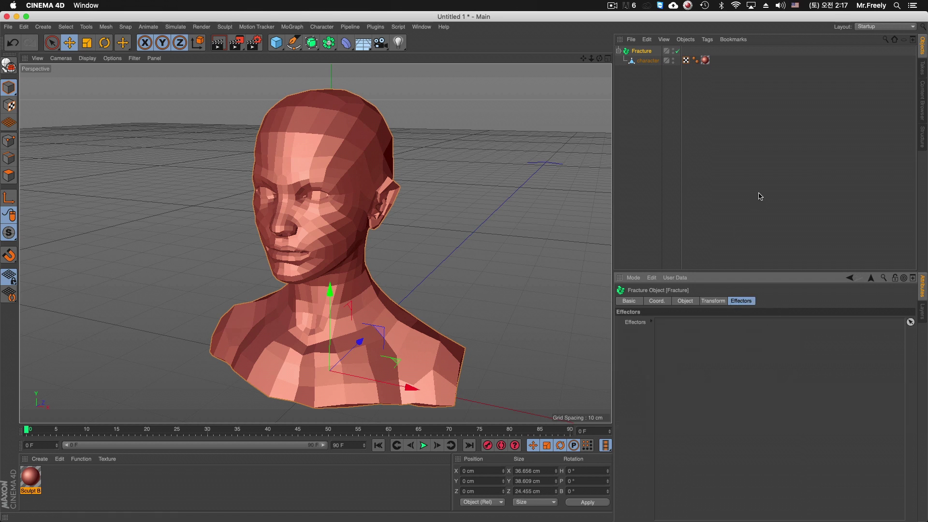
left_click(292, 27)
mouse_move(319, 42)
left_click(402, 111)
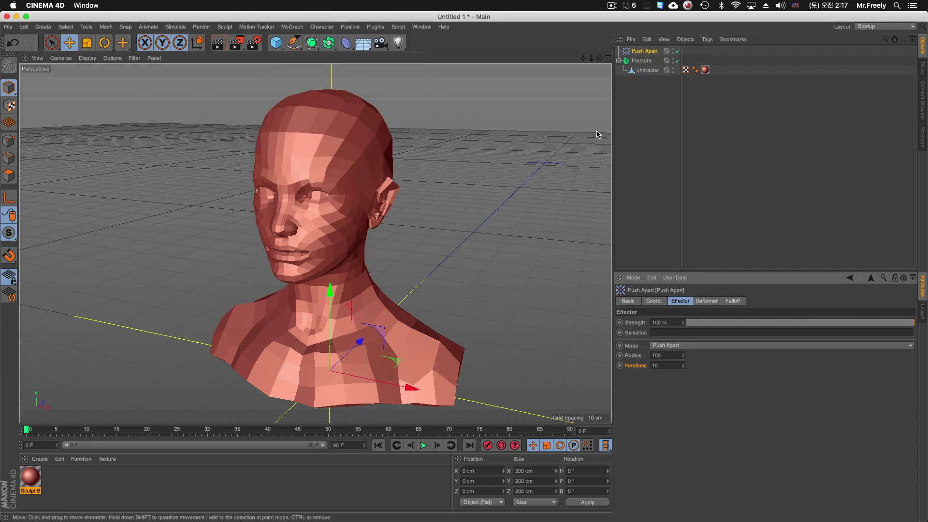
Inspect the Fracture object's linked effectors and its settings tabs.
scroll(494, 202, "down", 2)
scroll(476, 232, "down", 1)
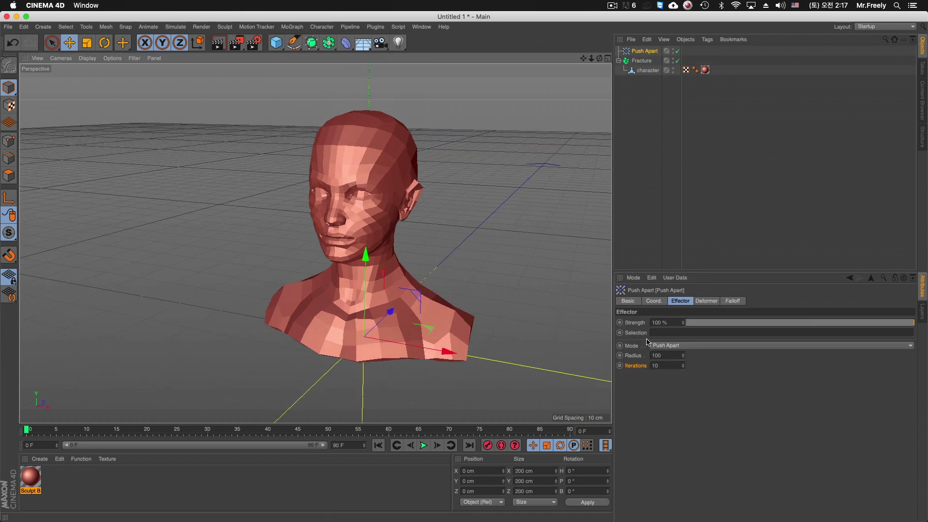
left_click(641, 60)
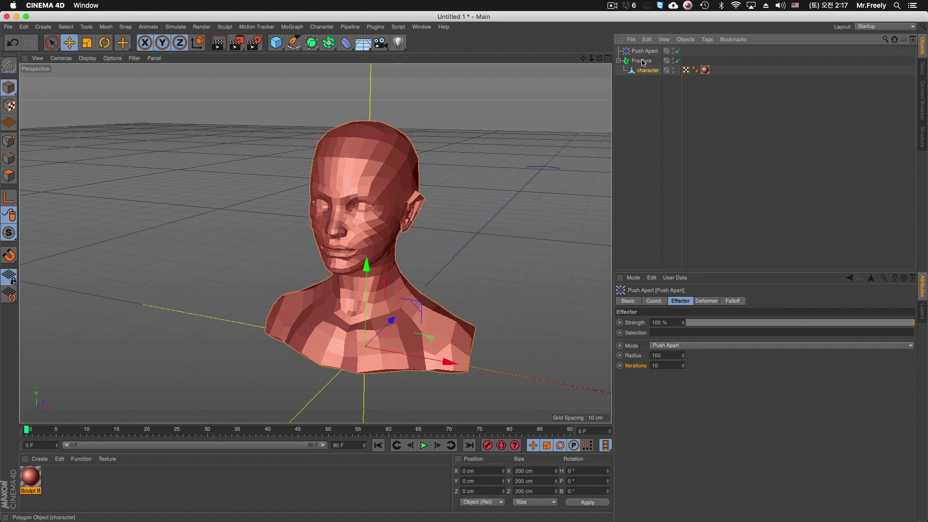
left_click(686, 300)
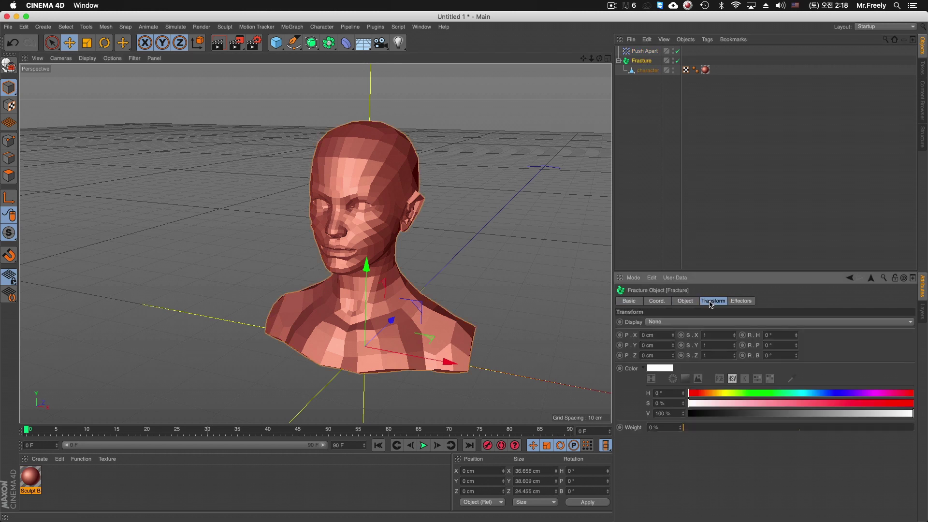
left_click(657, 301)
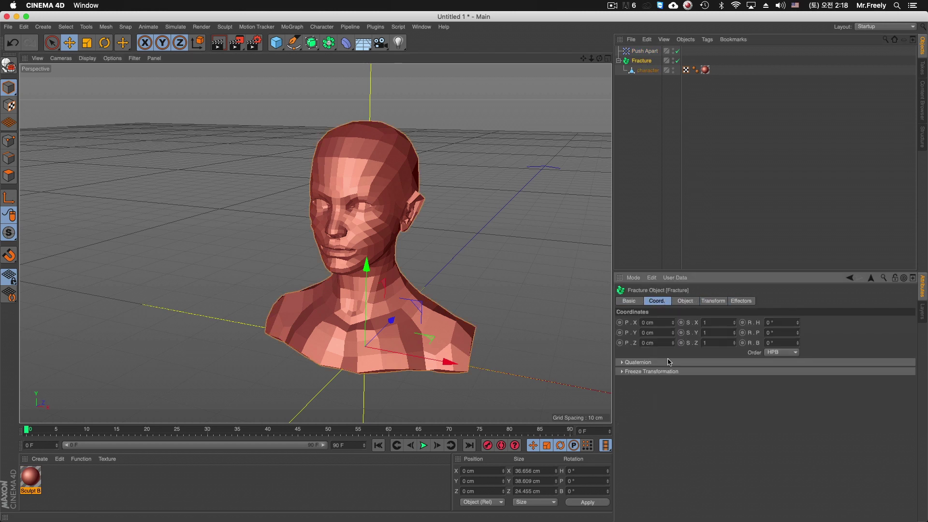
left_click(687, 301)
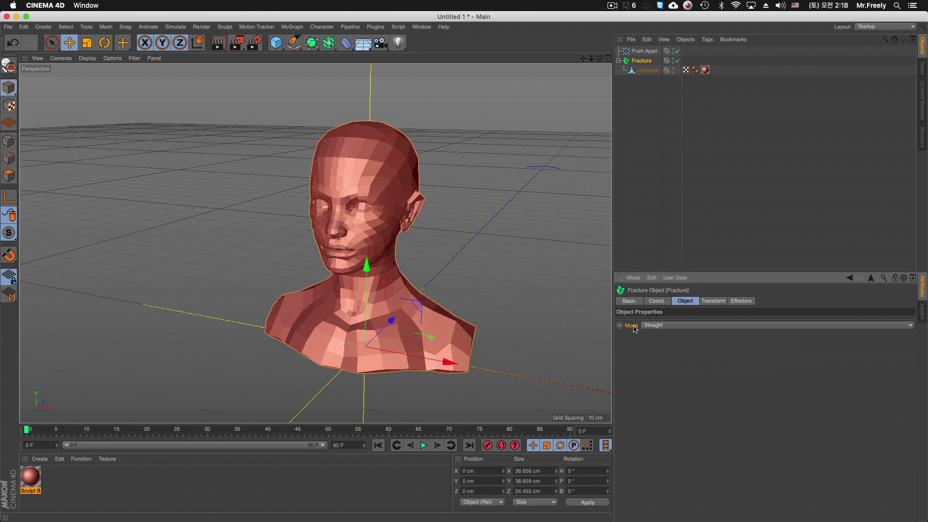
Set the Push Apart radius to 20 and switch the effector off.
left_click(644, 50)
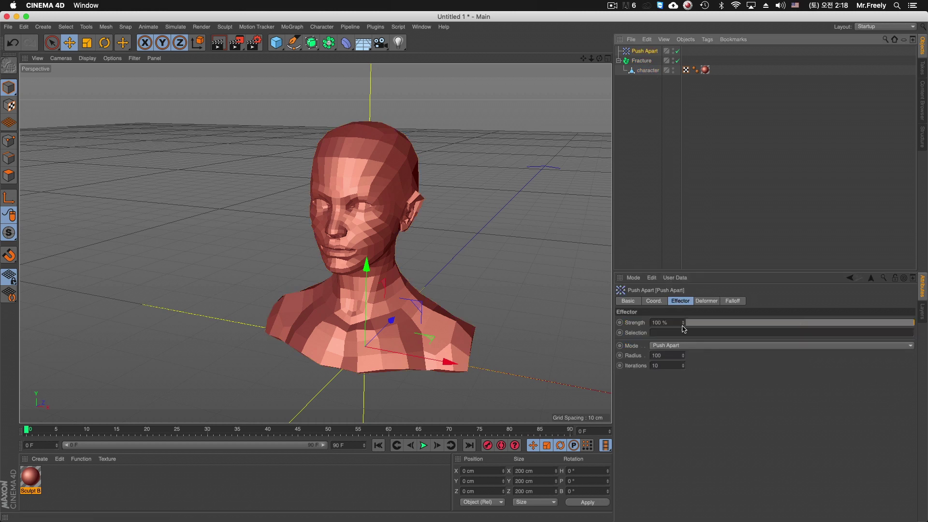
left_click_drag(685, 357, 685, 382)
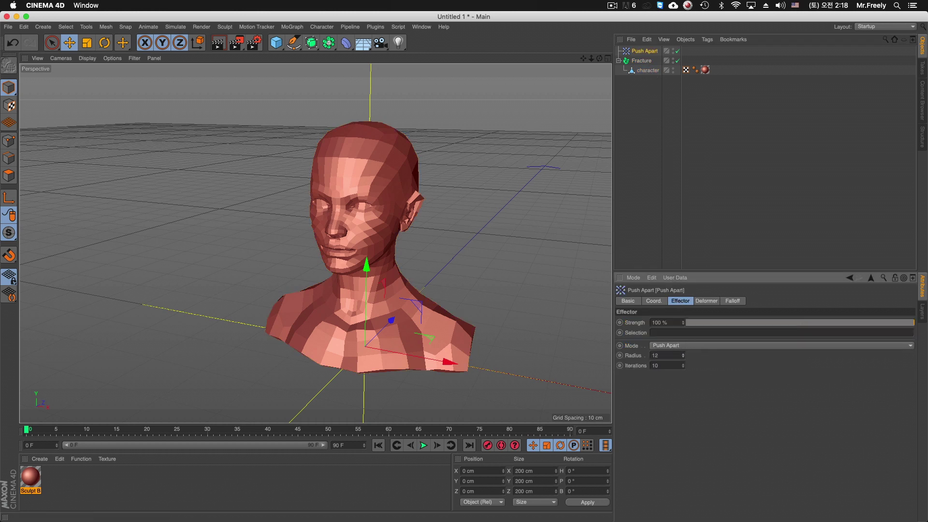
left_click(685, 346)
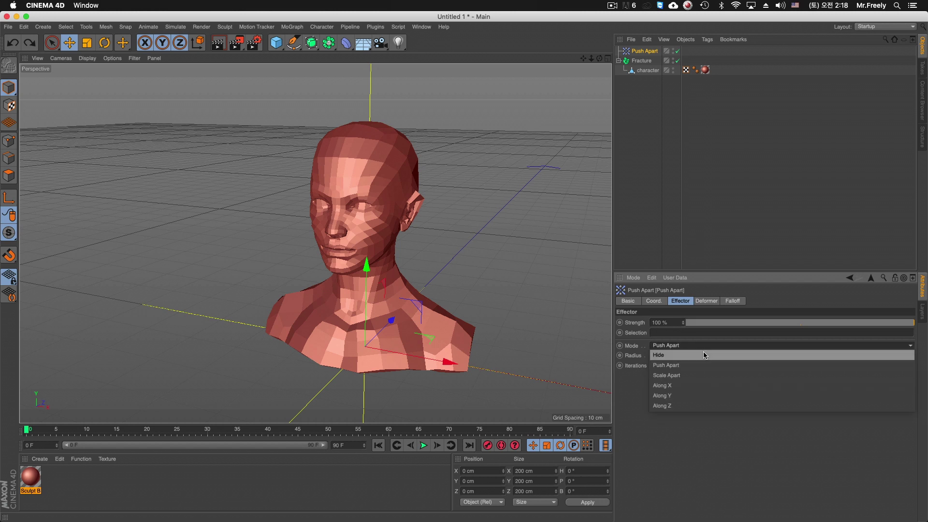
left_click(701, 370)
left_click(677, 51)
left_click(648, 61)
left_click(292, 27)
mouse_move(300, 41)
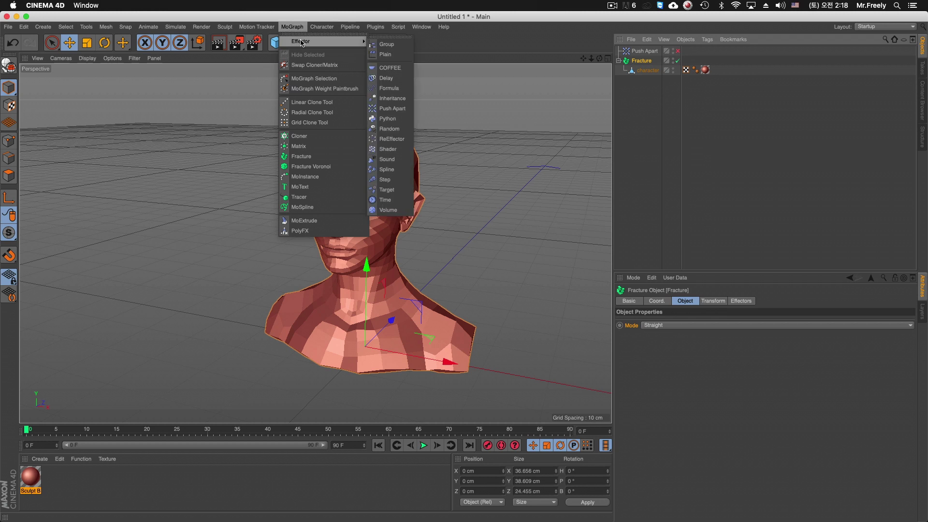
Add a Random effector and set Fracture's mode to Explode Segments, framing the whole bust.
left_click(391, 129)
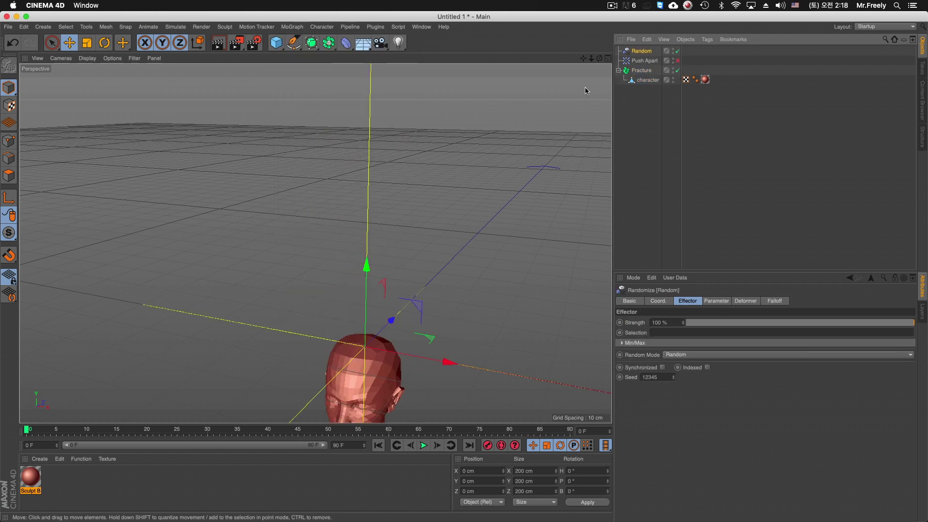
left_click(641, 70)
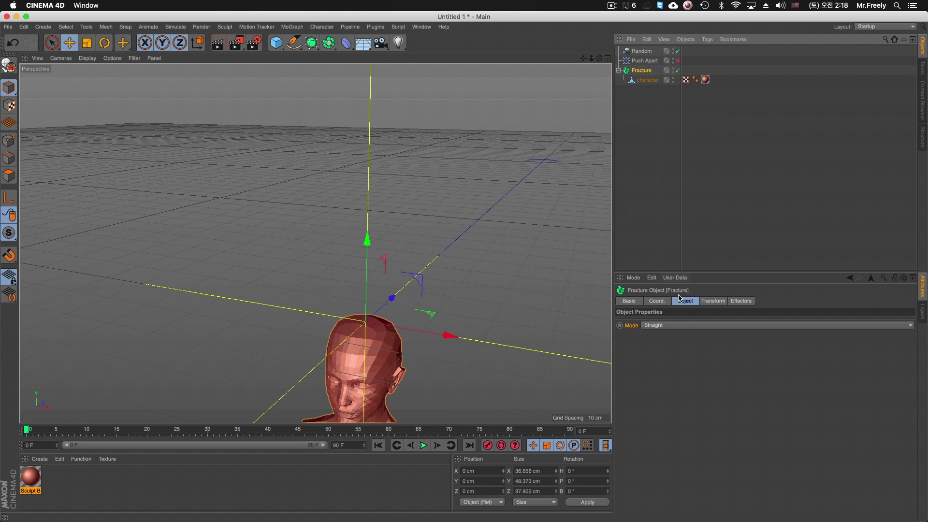
left_click(665, 325)
left_click(679, 346)
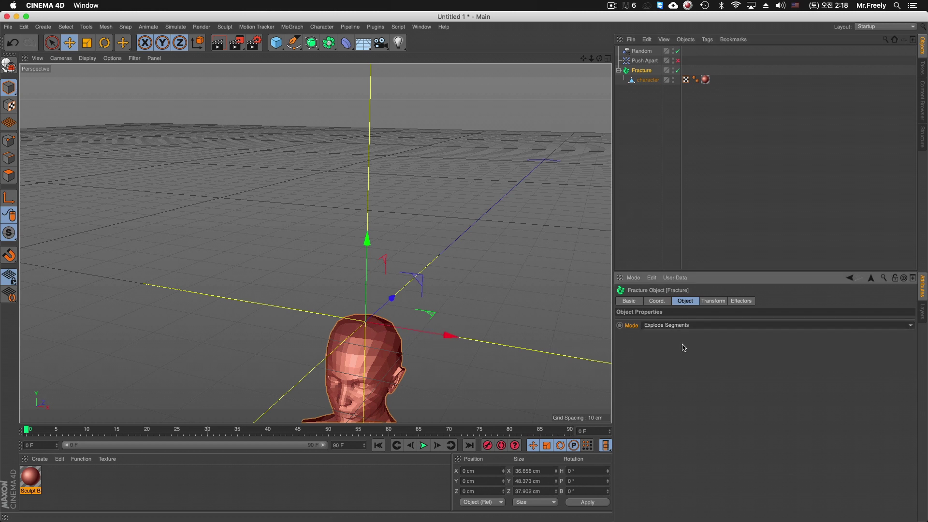
middle_click_drag(390, 357, 366, 203, "alt")
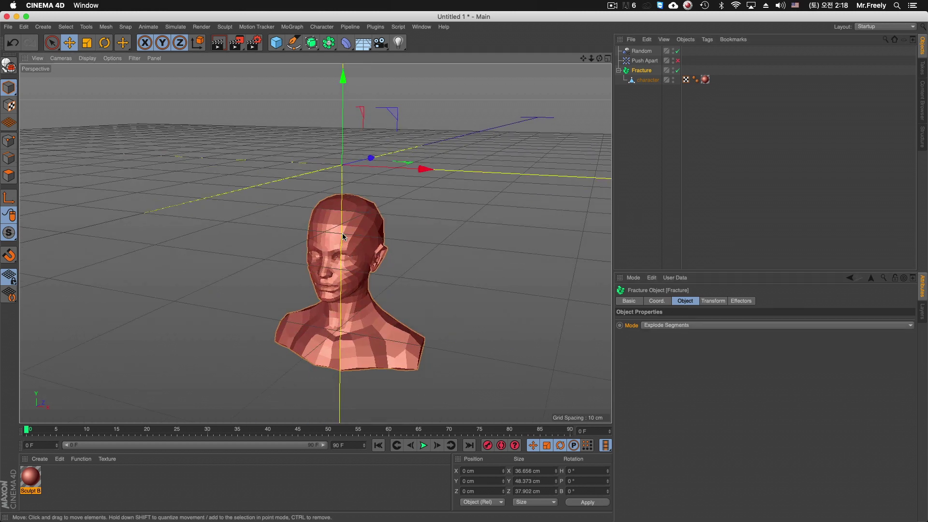
right_click_drag(340, 227, 489, 237, "alt")
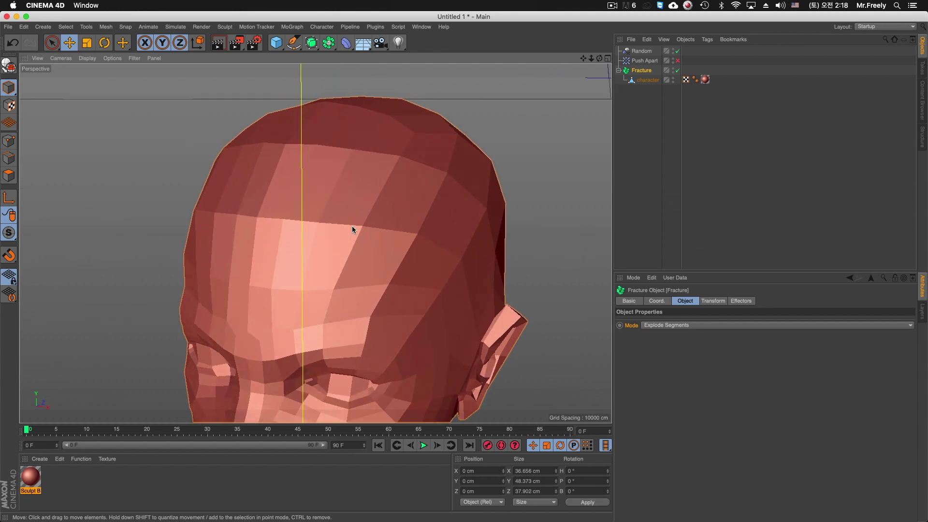
right_click_drag(437, 218, 281, 231, "alt")
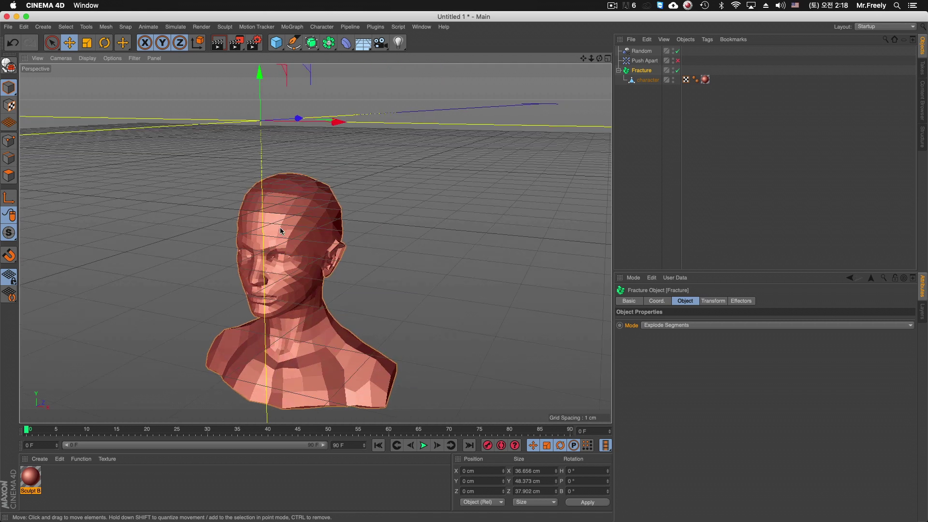
left_click_drag(145, 249, 374, 252, "alt")
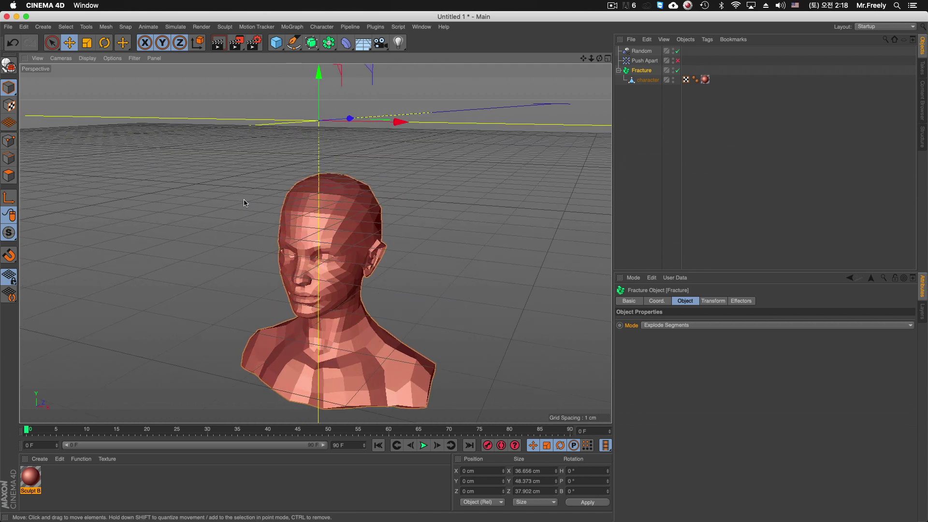
left_click(8, 176)
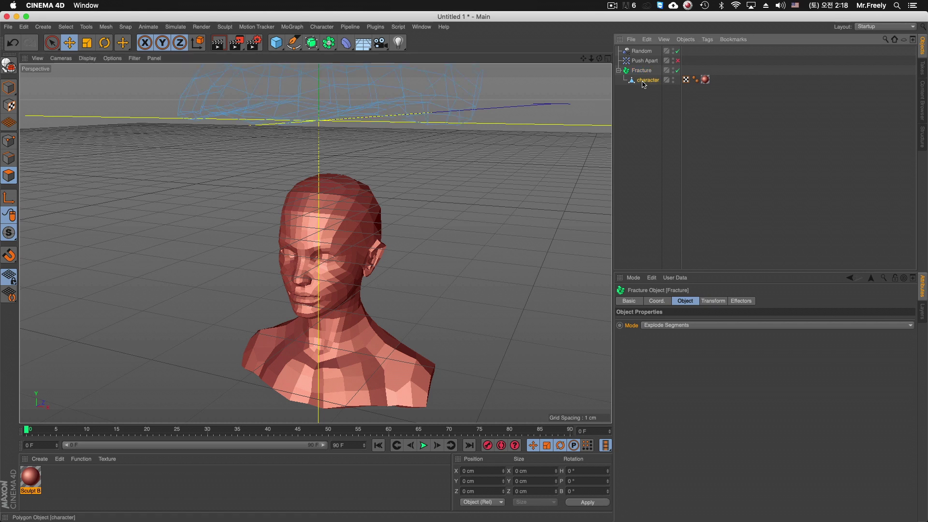
Select all character polygons and Disconnect them, scattering the head into loose fragments.
key("ctrl+a")
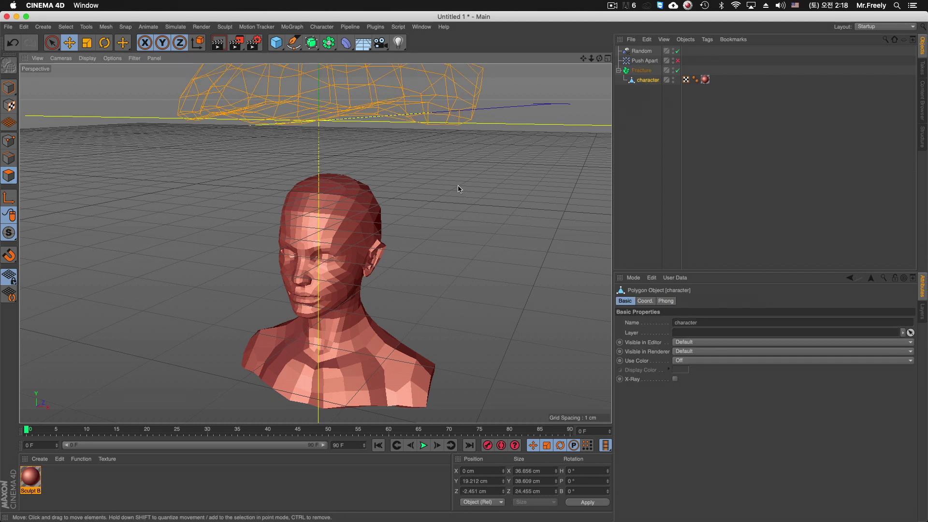
left_click_drag(459, 189, 392, 297, "alt")
right_click(491, 195)
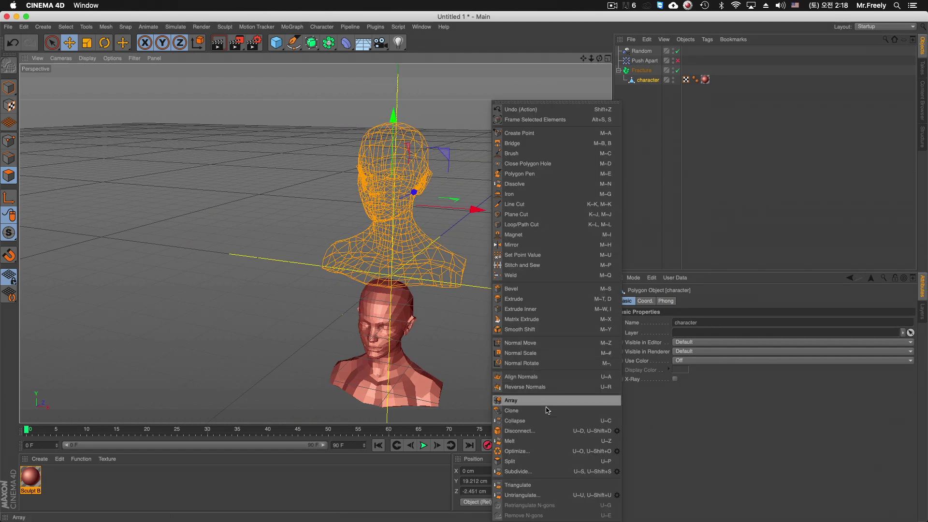
left_click(559, 430)
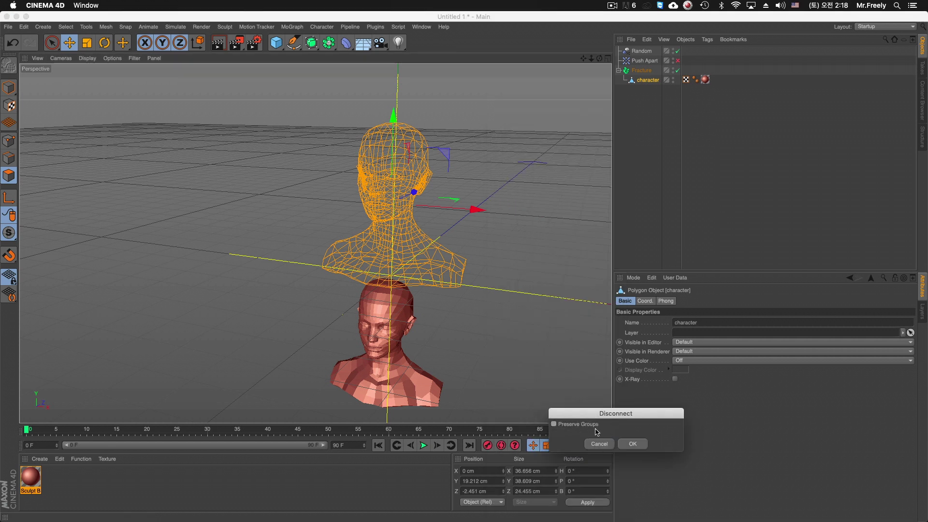
left_click(632, 447)
left_click_drag(290, 150, 265, 161, "alt")
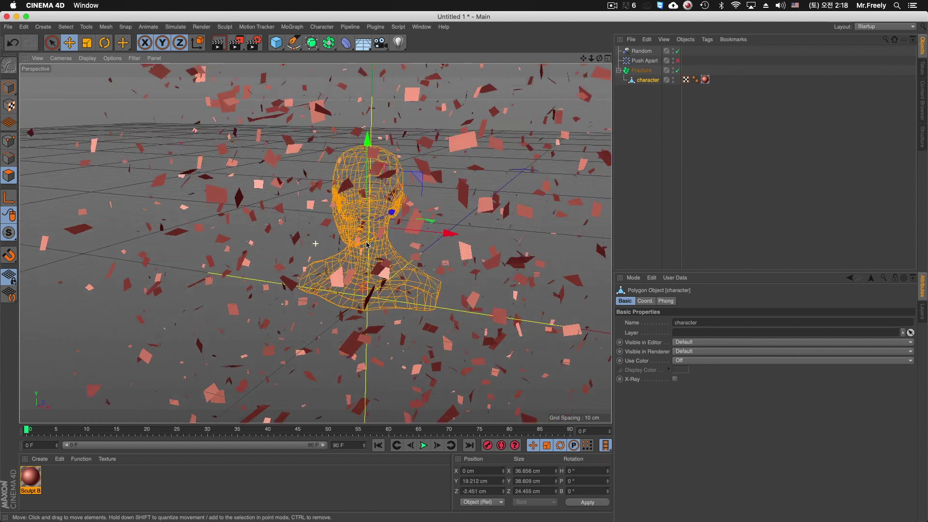
left_click(9, 87)
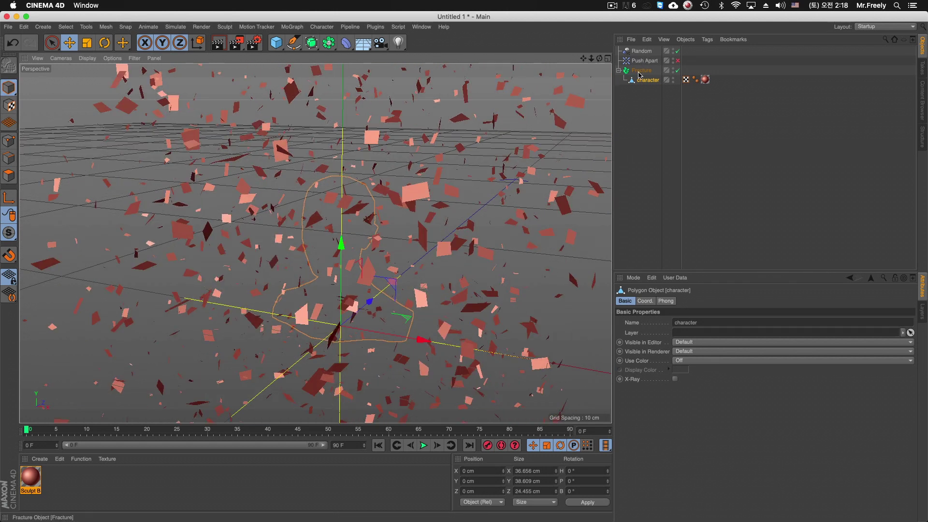
scroll(427, 163, "down", 5)
left_click_drag(427, 163, 416, 174, "alt")
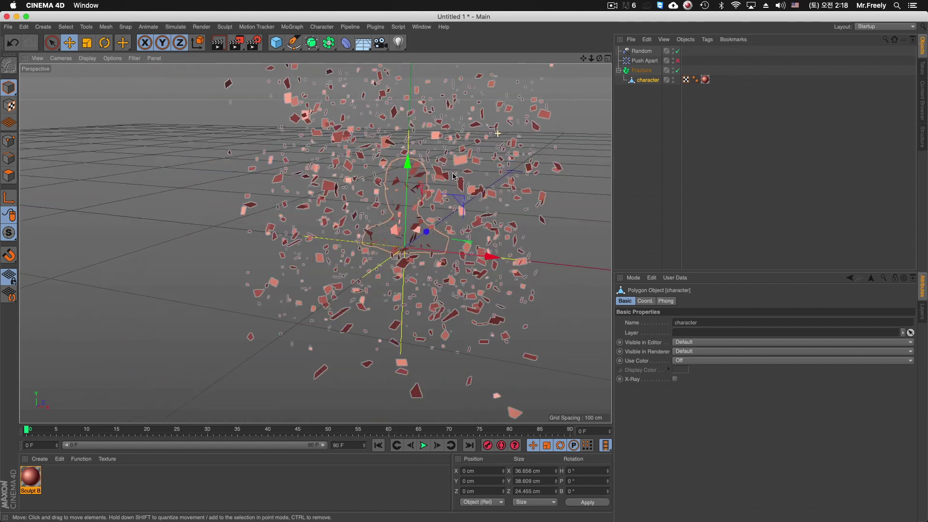
Delete the Random effector and re-enable the Push Apart effector.
left_click(644, 53)
key("Delete")
left_click(677, 50)
left_click(644, 51)
mouse_move(480, 169)
left_mouse_down("alt")
mouse_move(439, 234)
mouse_move(460, 210)
mouse_move(408, 243)
mouse_move(540, 256)
mouse_move(314, 242)
left_mouse_up("alt")
Test Push Apart strength at 100%, then set Radius to 4 and Iterations to 0.
left_click_drag(766, 325, 657, 322)
left_click_drag(314, 243, 451, 306, "alt")
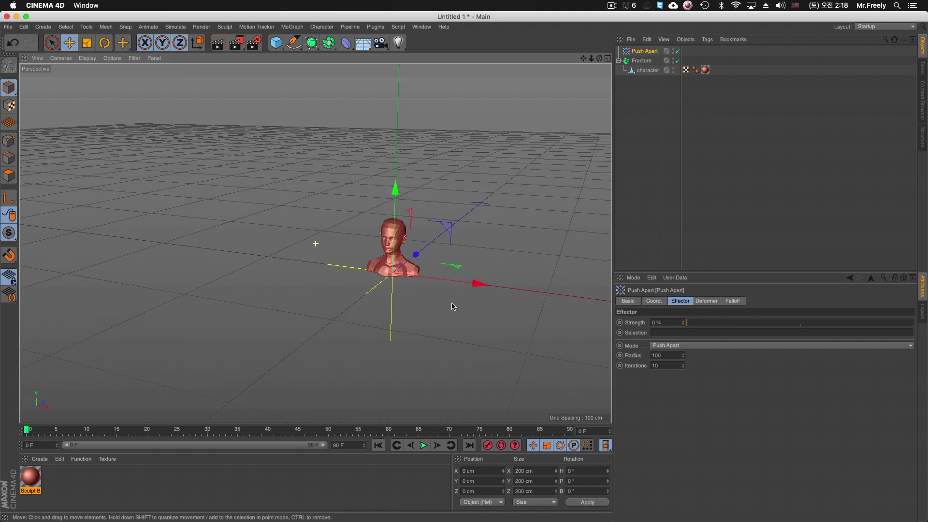
left_click_drag(766, 321, 915, 322)
mouse_move(381, 306)
left_mouse_down("alt")
mouse_move(501, 306)
mouse_move(715, 367)
mouse_move(667, 358)
mouse_move(684, 354)
left_mouse_up("alt")
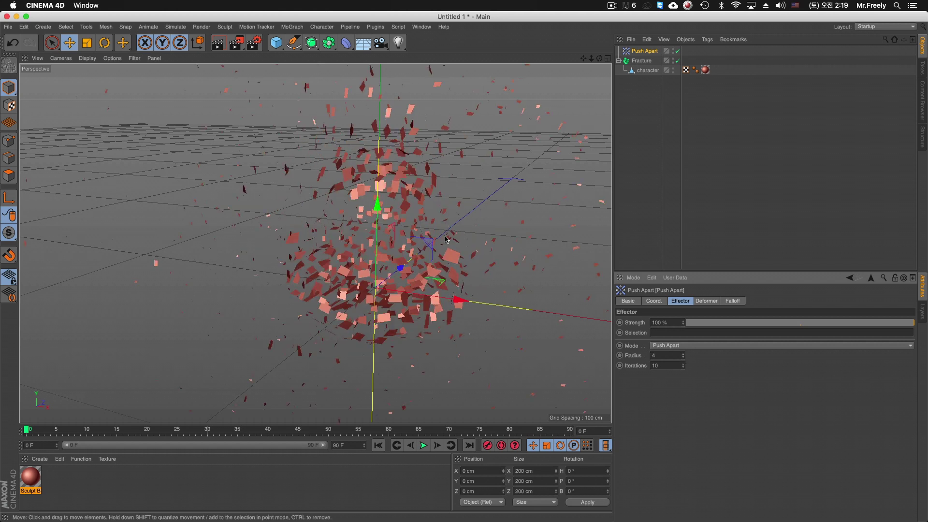
mouse_move(426, 264)
left_mouse_down("alt")
mouse_move(469, 261)
mouse_move(645, 354)
left_mouse_up("alt")
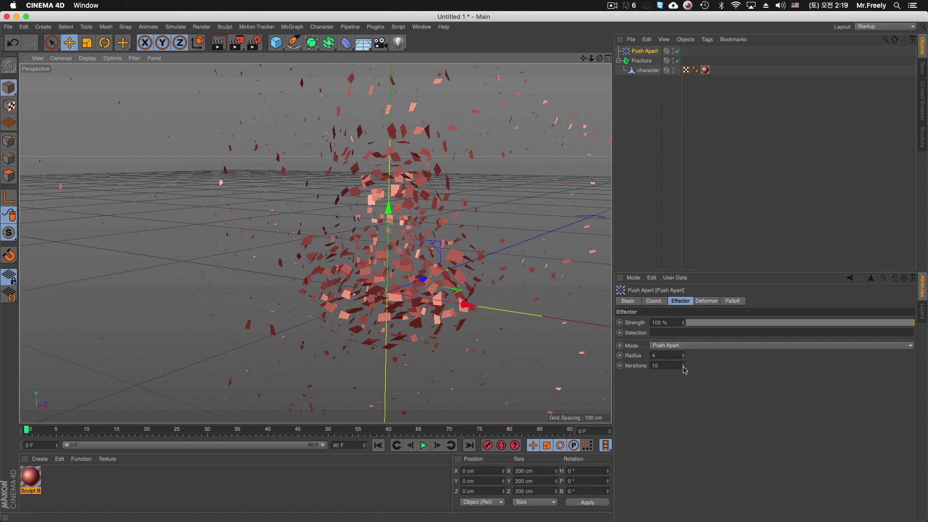
left_click_drag(684, 370, 684, 382)
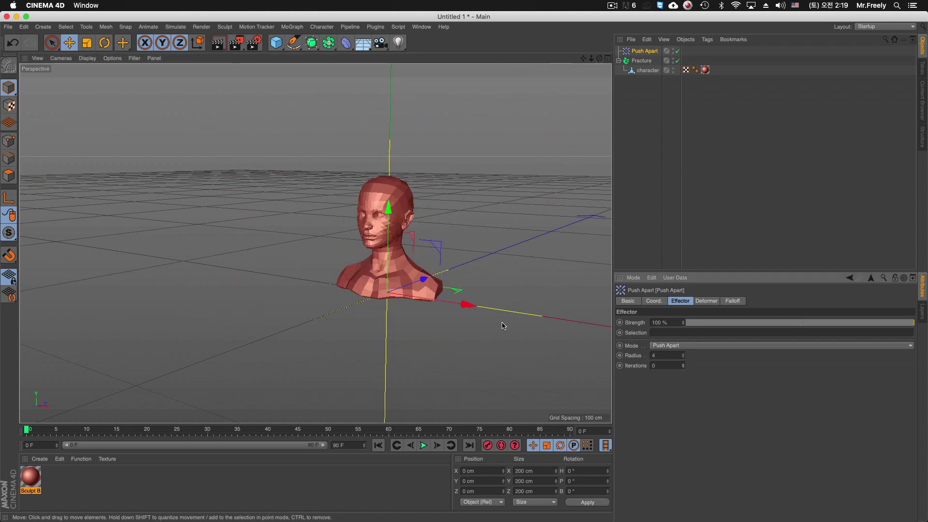
Set the Push Apart radius to 5 and experiment with higher Iterations values.
left_click(472, 313)
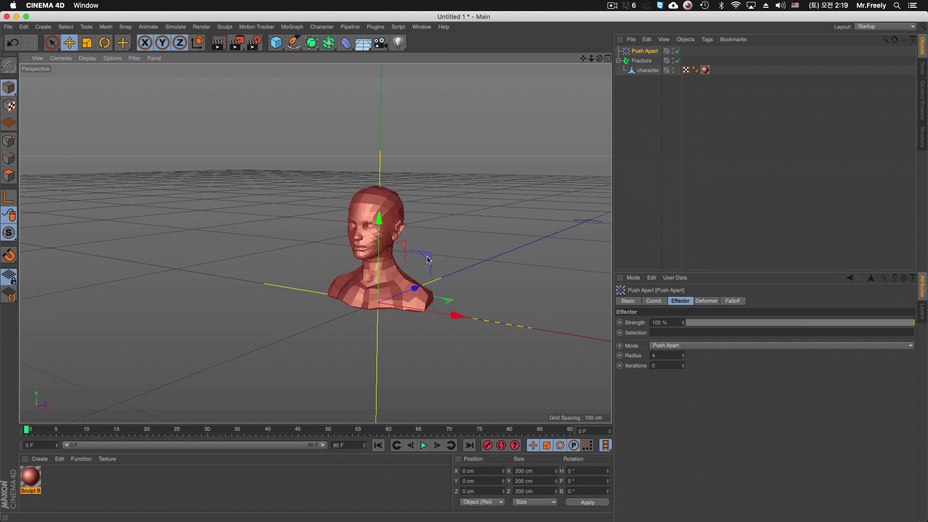
double_click(683, 355)
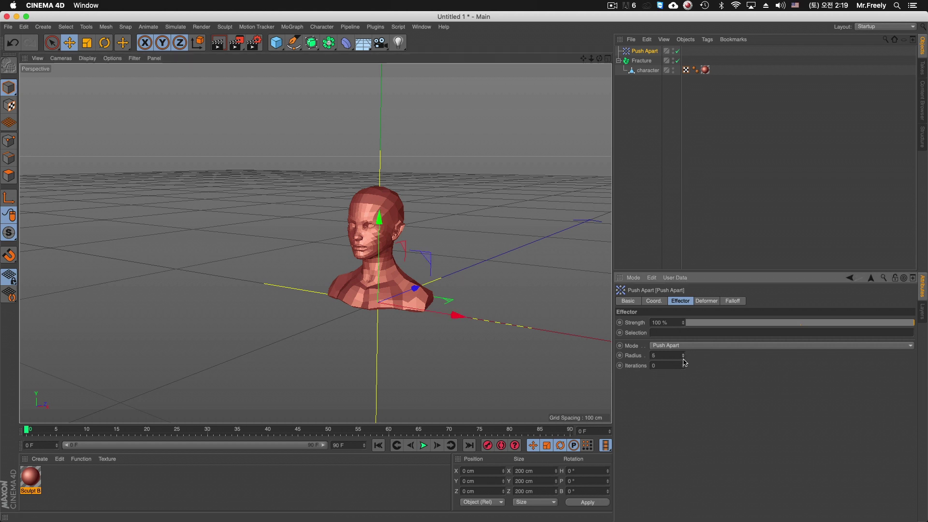
left_click(683, 364)
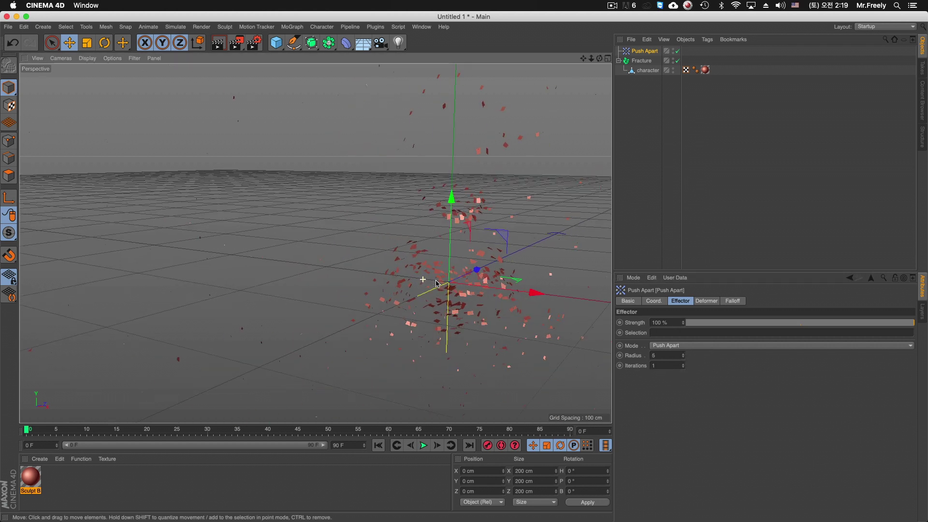
left_click_drag(684, 366, 684, 358)
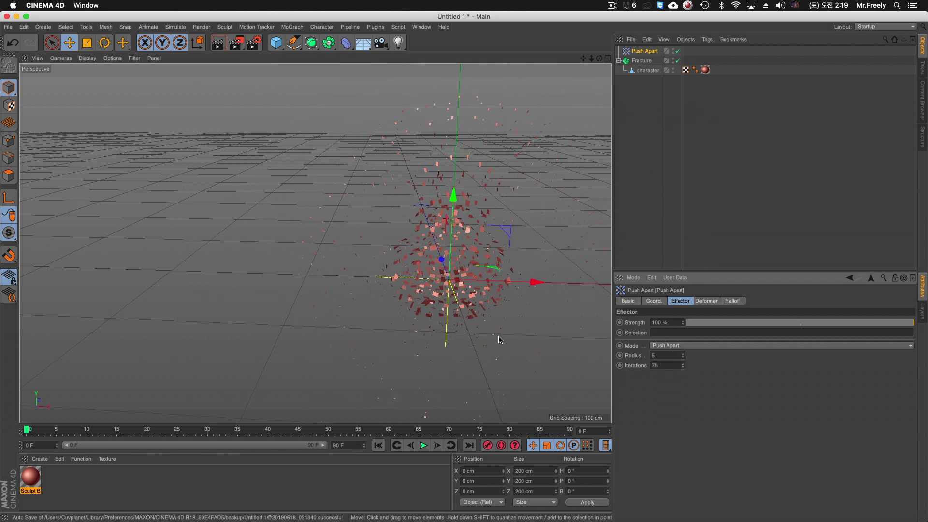
left_click_drag(518, 354, 337, 303, "alt")
scroll(337, 303, "up", 3)
scroll(337, 303, "up", 2)
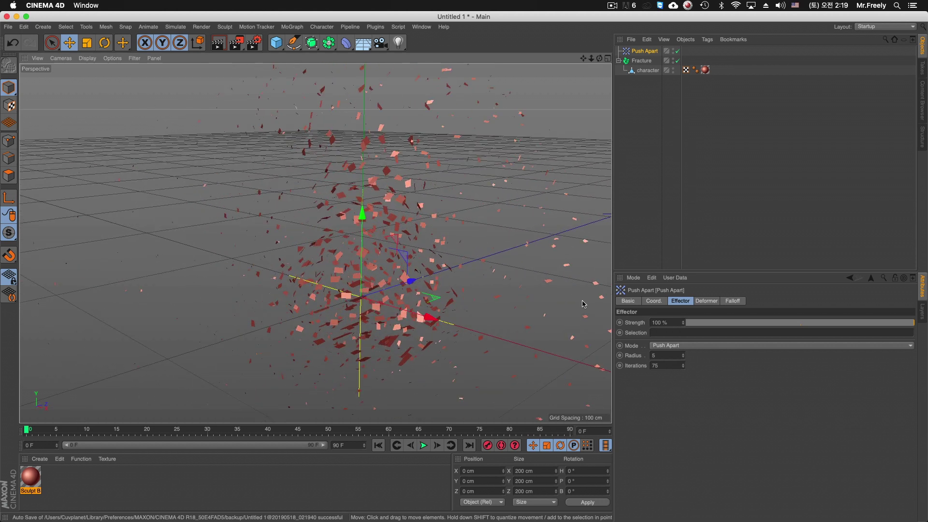
Enter 10 for Push Apart Iterations so the head bursts into a fragment cloud.
left_click(656, 366)
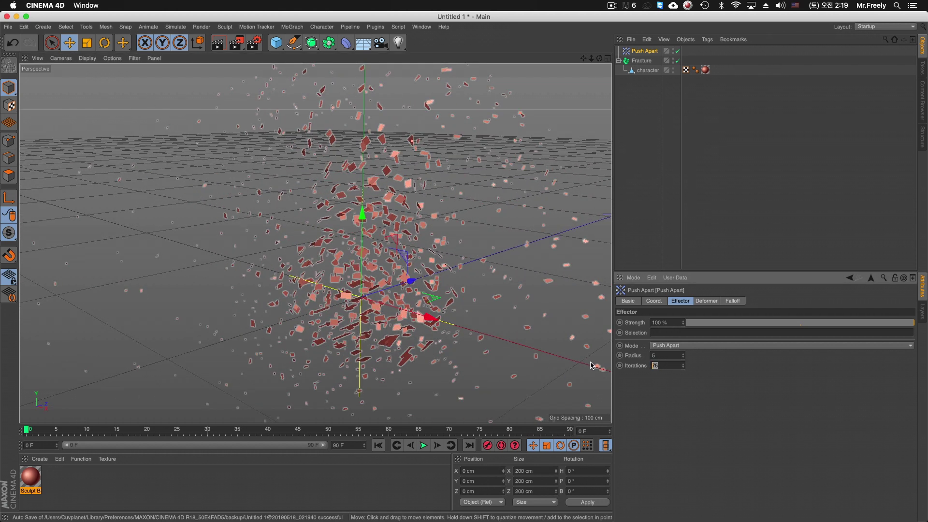
type("0")
key("Return")
scroll(343, 238, "down", 3)
scroll(343, 239, "down", 2)
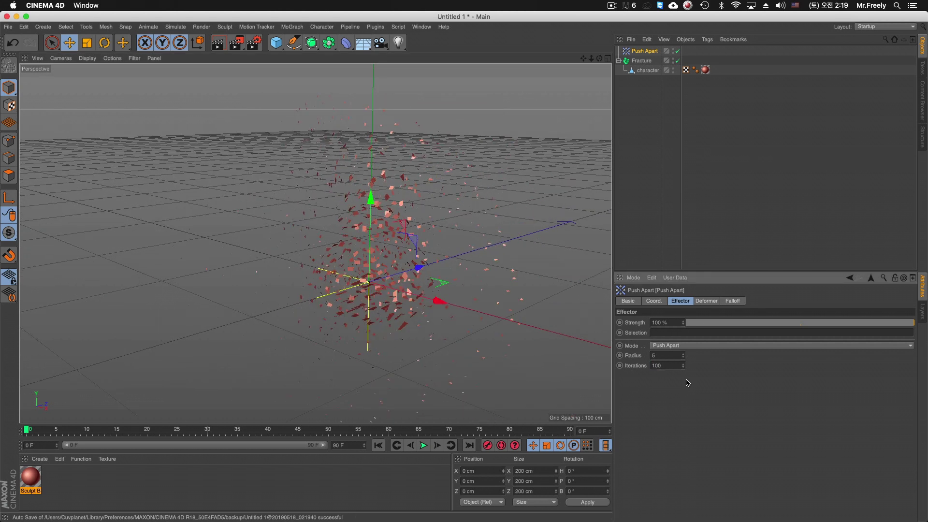
key("ctrl+z")
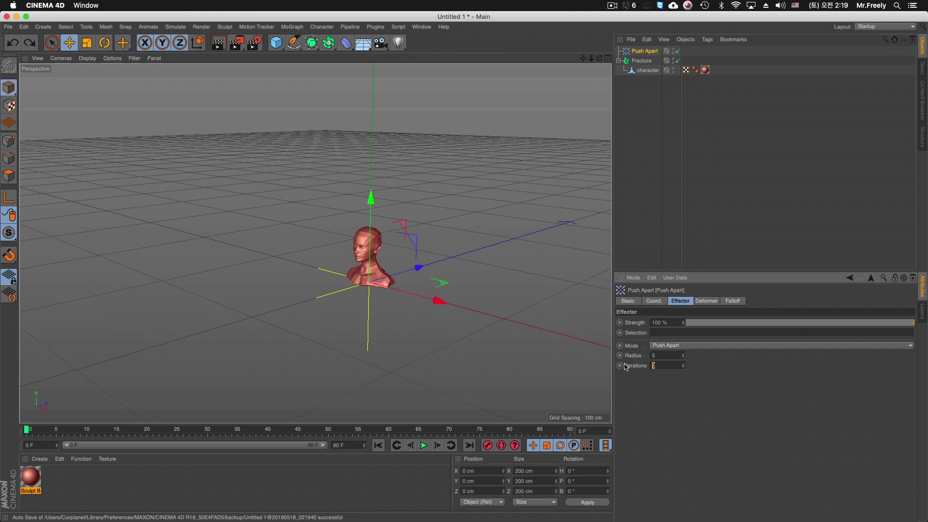
type("10")
key("Return")
mouse_move(538, 293)
left_mouse_down("alt")
mouse_move(418, 288)
mouse_move(562, 301)
left_mouse_up("alt")
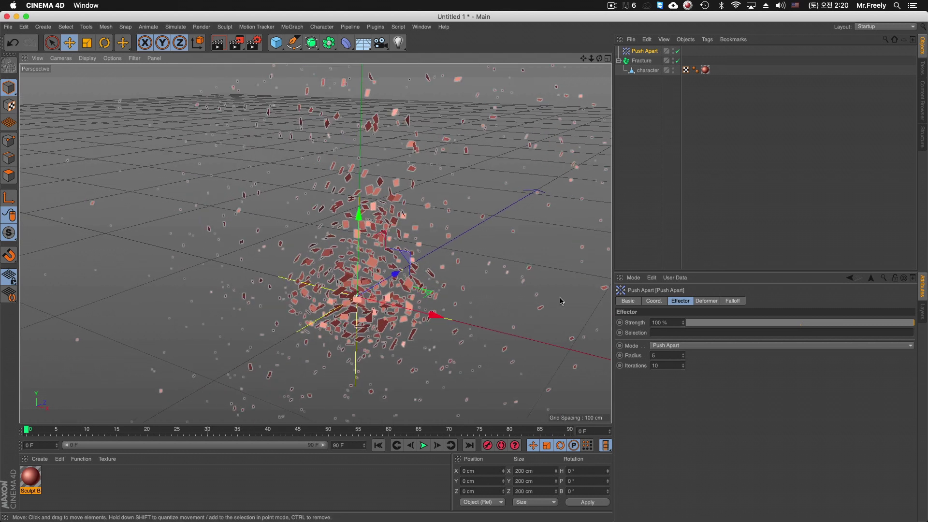
left_click(685, 346)
Switch Push Apart to Hide mode and test different radius values.
left_click(676, 355)
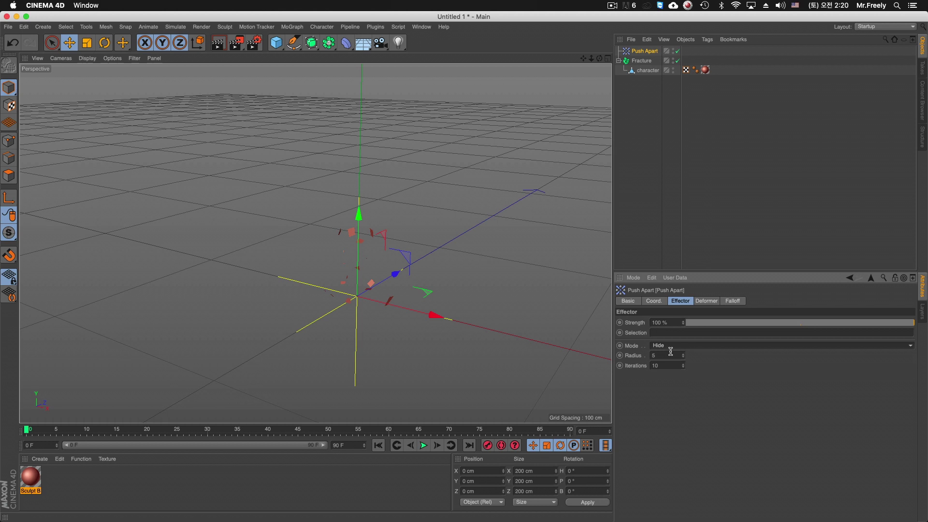
left_click_drag(684, 360, 684, 367)
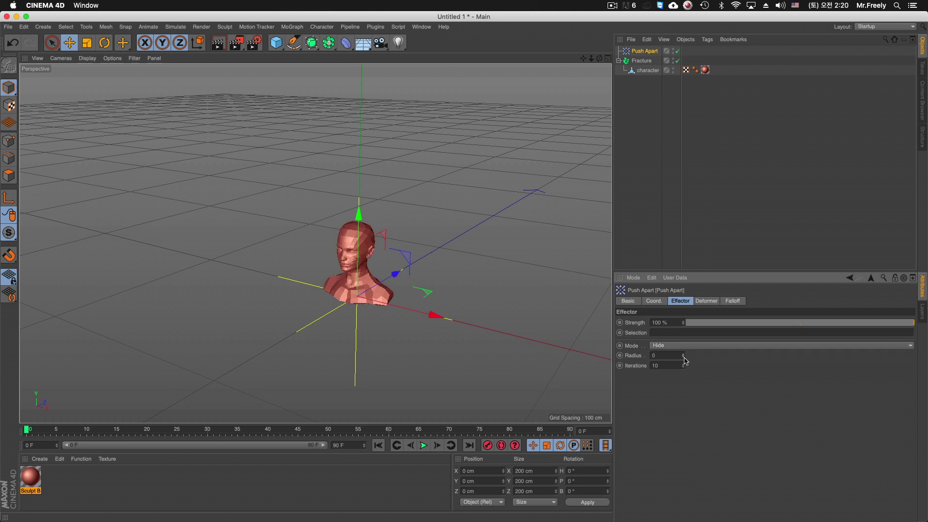
key("h")
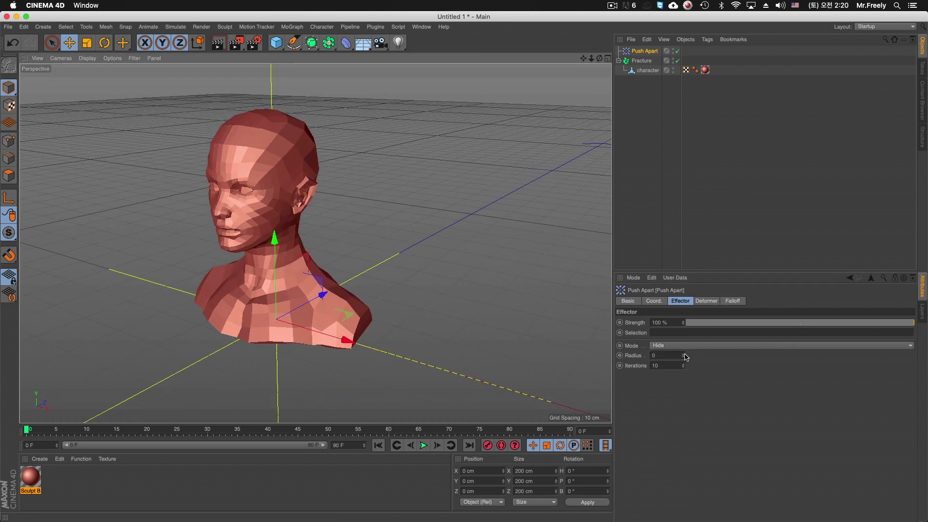
left_click_drag(685, 357, 685, 351)
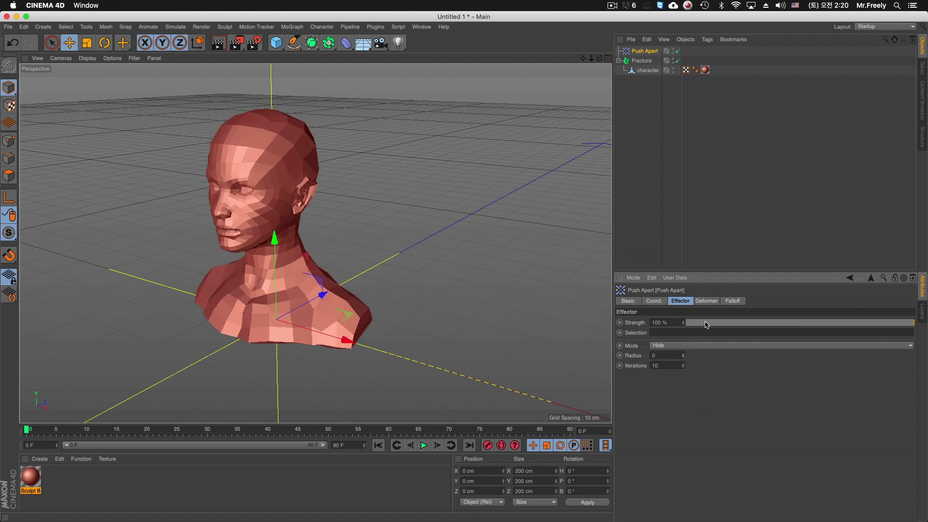
Adjust strength while watching pieces hide, settling on Radius 2 at about 100% strength.
left_click_drag(705, 325, 721, 328)
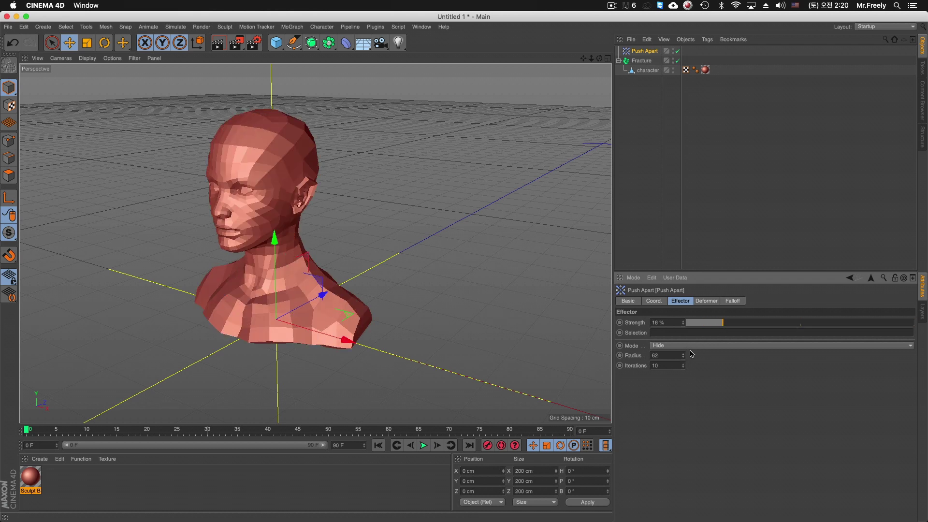
left_click_drag(748, 321, 868, 325)
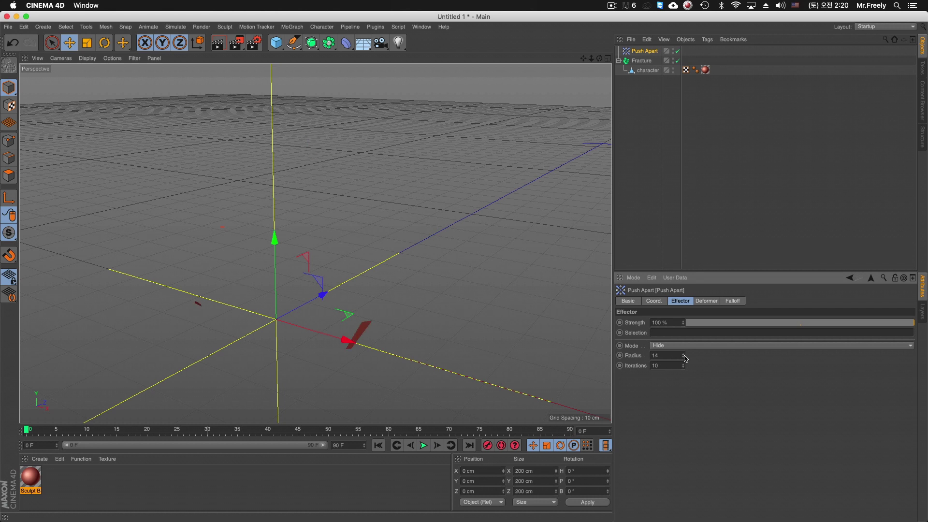
left_click_drag(684, 360, 686, 362)
mouse_move(550, 294)
left_mouse_down("alt")
mouse_move(338, 221)
mouse_move(339, 237)
left_mouse_up("alt")
mouse_move(911, 323)
left_mouse_down()
mouse_move(752, 323)
mouse_move(915, 323)
left_mouse_up()
mouse_move(532, 319)
left_mouse_down("alt")
mouse_move(495, 317)
mouse_move(555, 310)
left_mouse_up("alt")
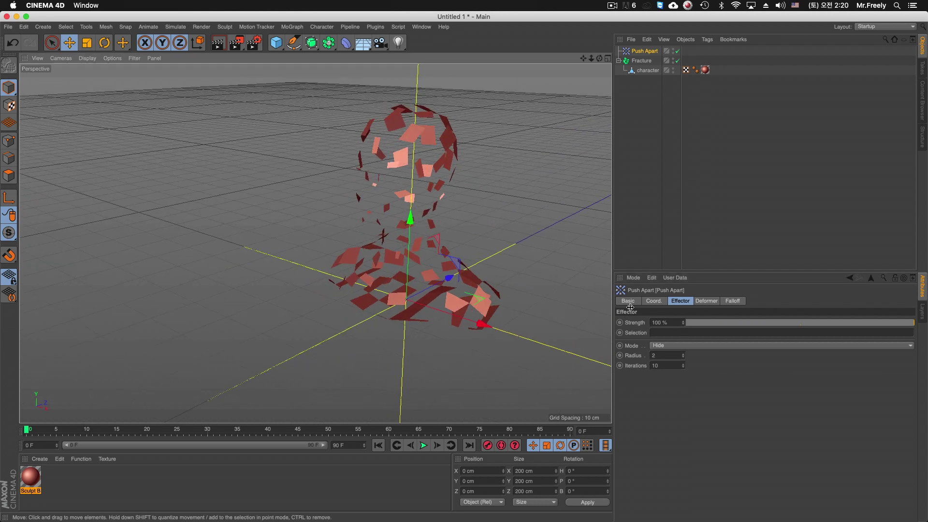
left_click(704, 301)
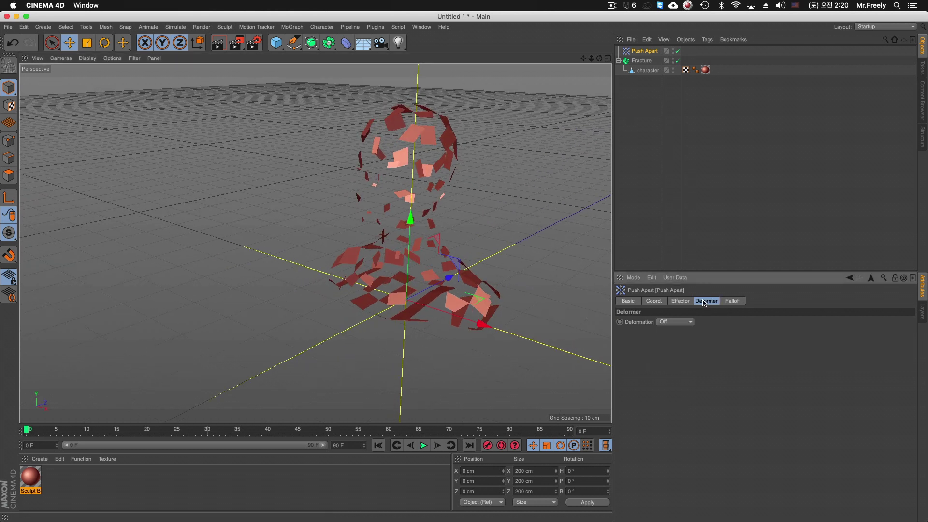
Try a Sphere falloff, moving Push Apart left of the head, then revert falloff to Infinite.
left_click(731, 301)
left_click(658, 323)
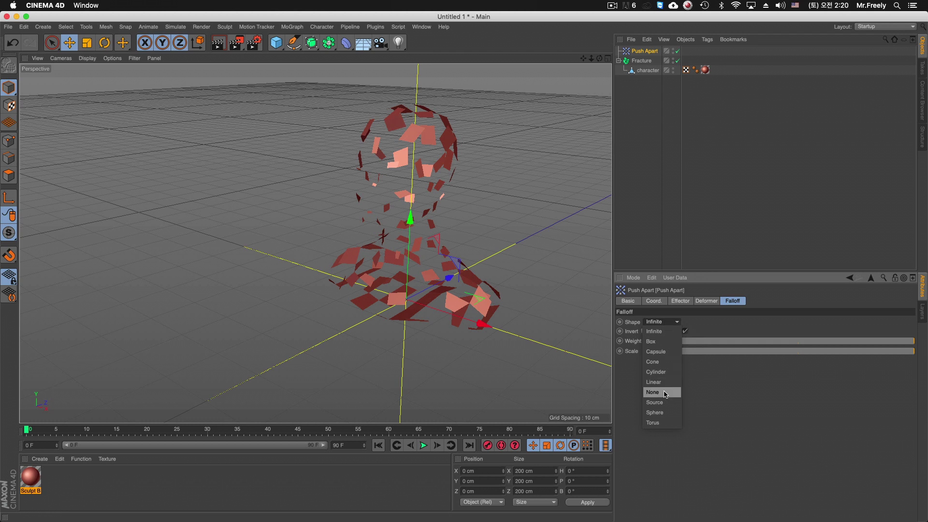
left_click(658, 412)
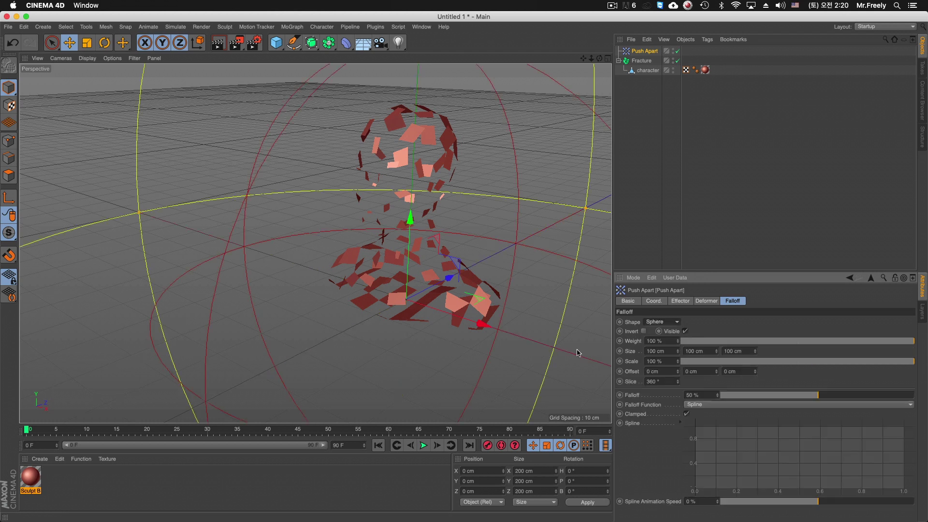
left_click_drag(468, 295, 291, 238)
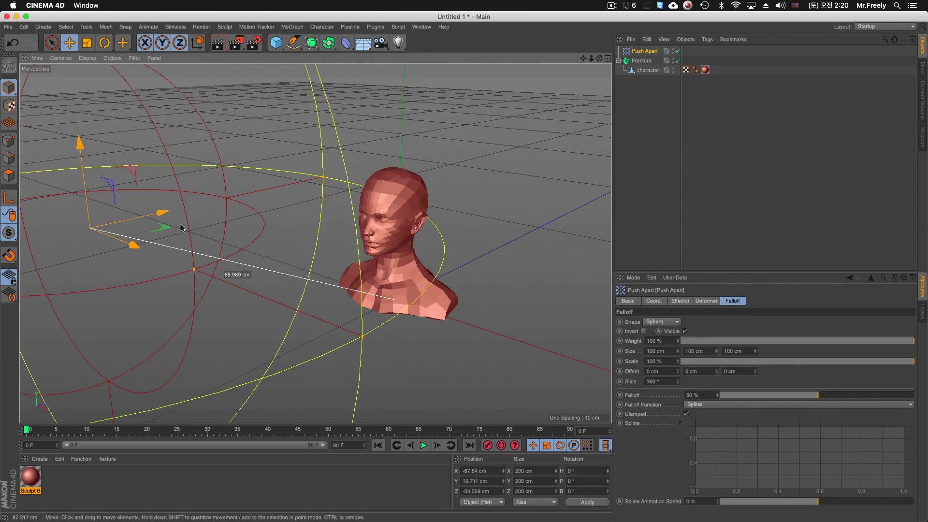
mouse_move(290, 238)
left_mouse_down()
mouse_move(283, 278)
mouse_move(300, 282)
mouse_move(275, 272)
mouse_move(288, 272)
left_mouse_up()
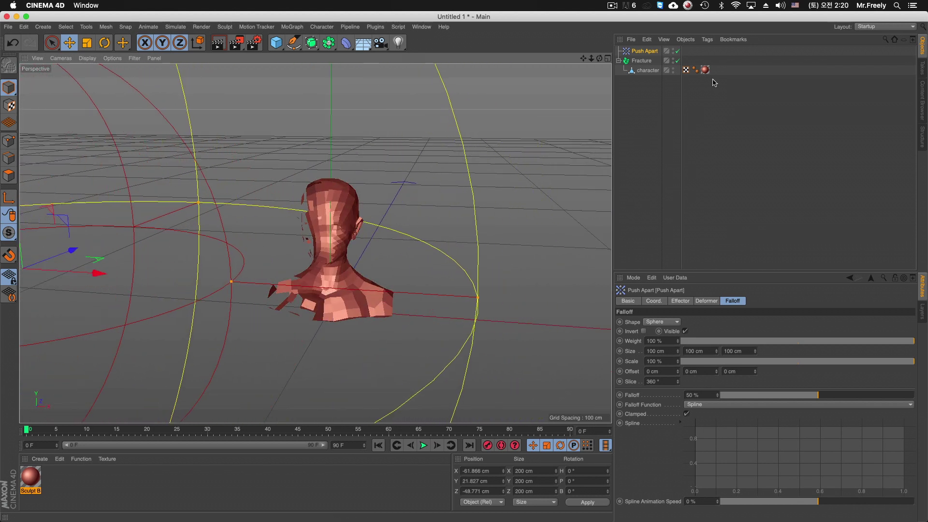
left_click(670, 324)
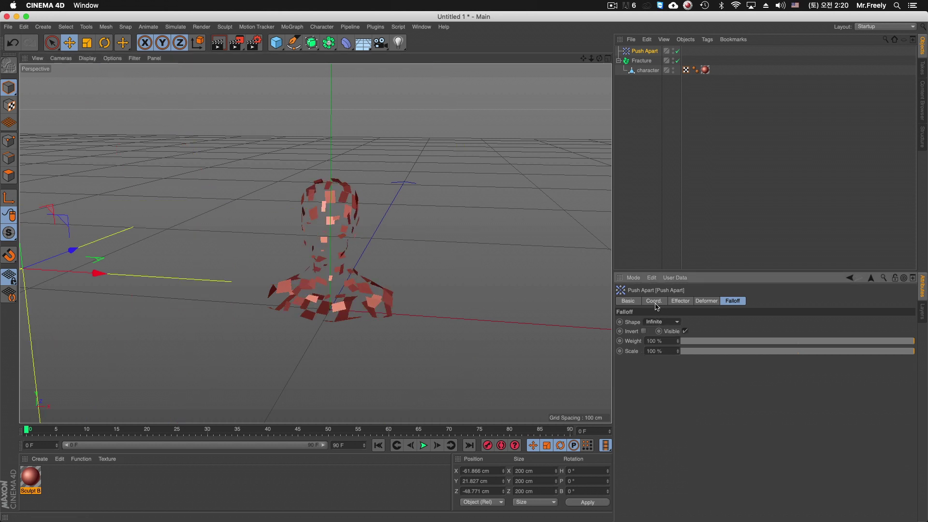
left_click(681, 301)
left_click_drag(411, 271, 430, 272, "alt")
Switch Push Apart to Scale Apart, test radius and strength, then drop strength near 0%.
scroll(431, 272, "up", 5)
scroll(430, 271, "up", 3)
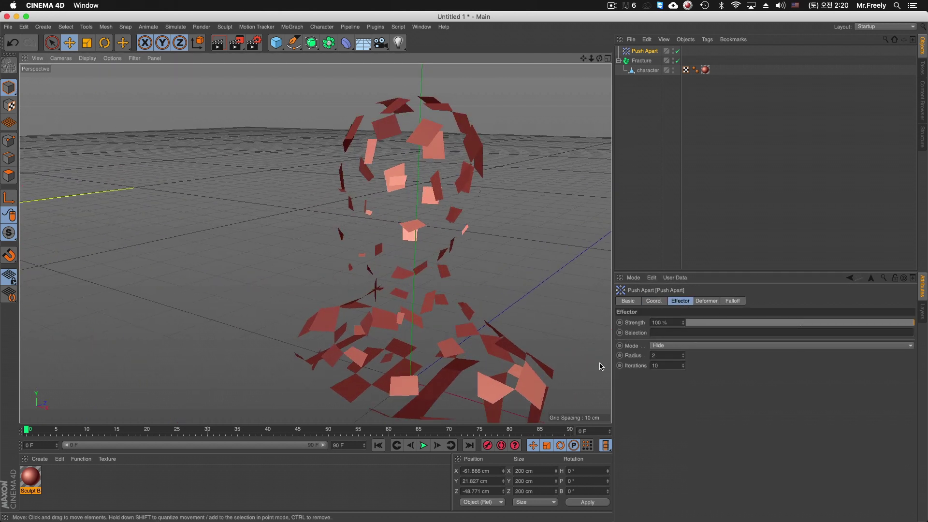
left_click(675, 346)
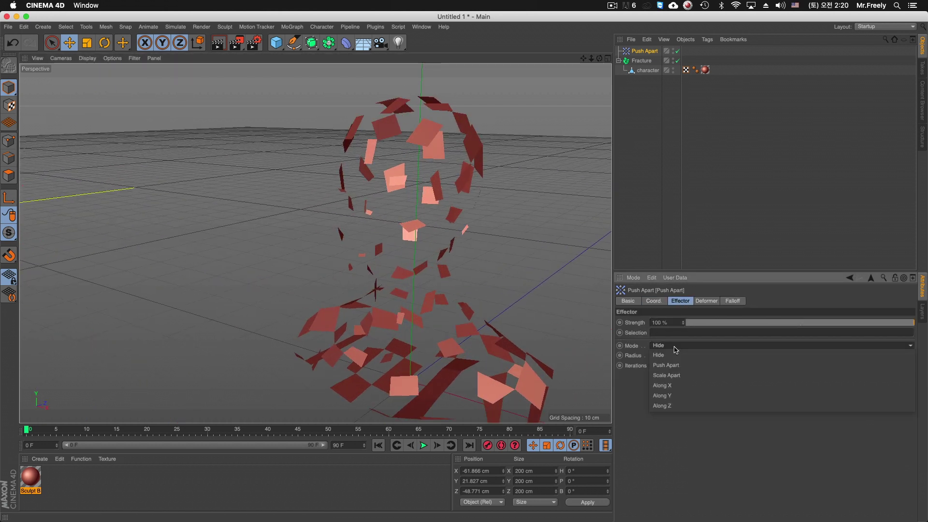
left_click(688, 375)
left_click_drag(454, 306, 488, 310, "alt")
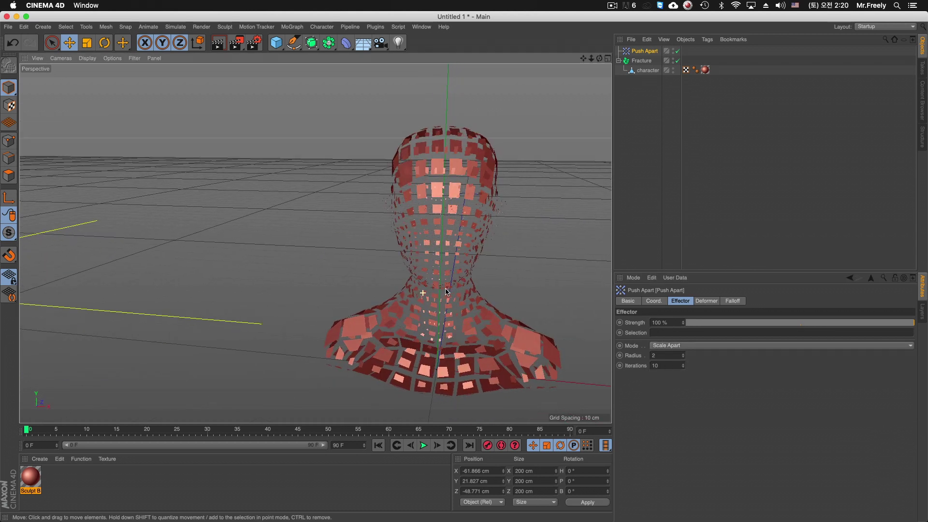
mouse_move(683, 355)
left_mouse_down()
mouse_move(684, 341)
mouse_move(684, 370)
left_mouse_up()
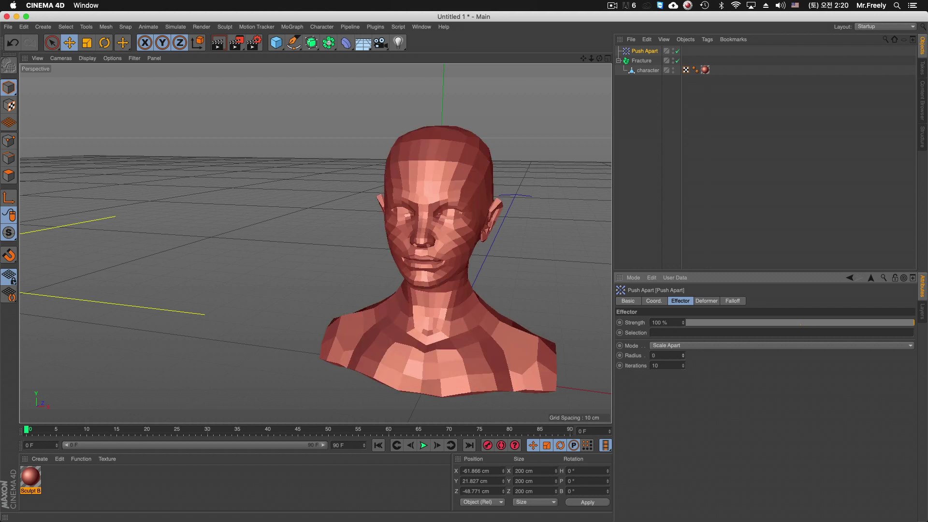
left_click_drag(683, 356, 683, 338)
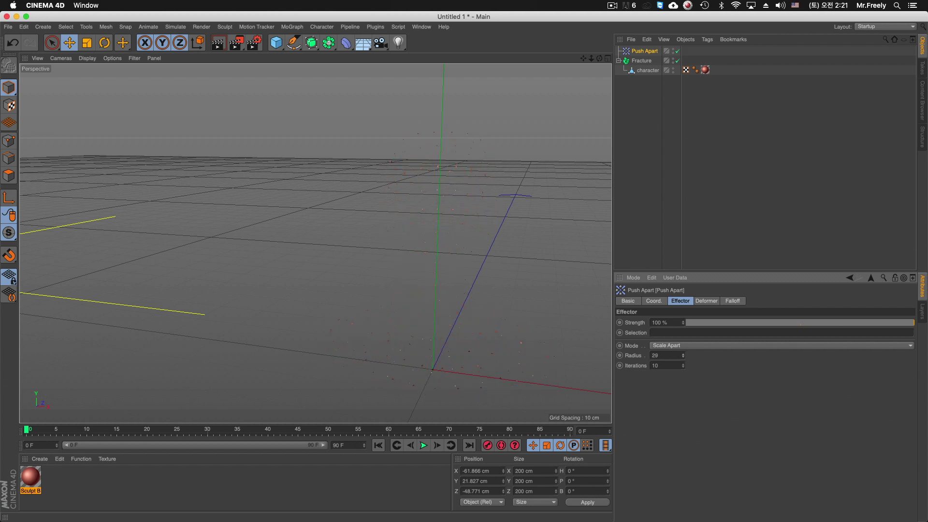
mouse_move(881, 324)
left_mouse_down()
mouse_move(741, 325)
mouse_move(913, 323)
left_mouse_up()
mouse_move(898, 326)
left_mouse_down()
mouse_move(667, 328)
mouse_move(816, 325)
mouse_move(687, 323)
left_mouse_up()
left_click(677, 346)
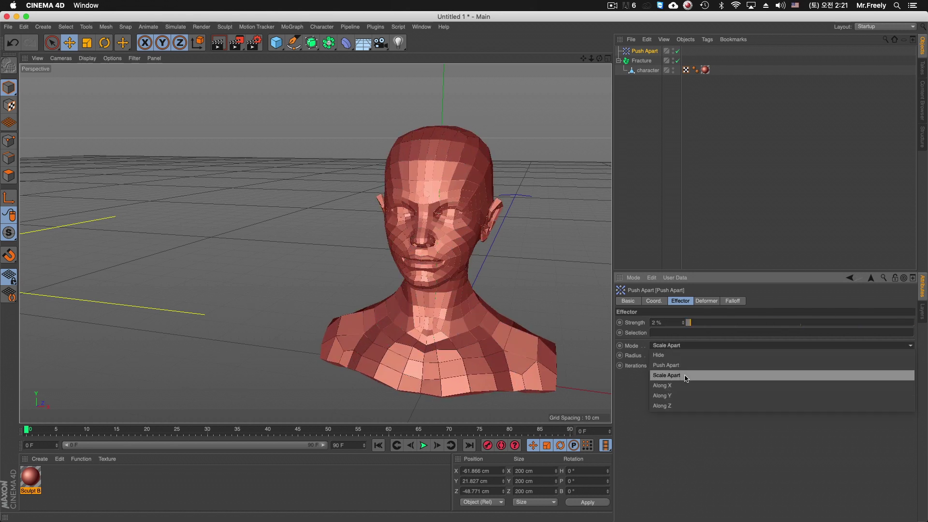
Test strength in Scale Apart, then switch the mode to Push Apart at 0% strength.
left_click(685, 375)
mouse_move(729, 323)
left_mouse_down()
mouse_move(845, 323)
mouse_move(686, 322)
mouse_move(814, 324)
mouse_move(687, 331)
left_mouse_up()
left_click(691, 345)
left_click(692, 349)
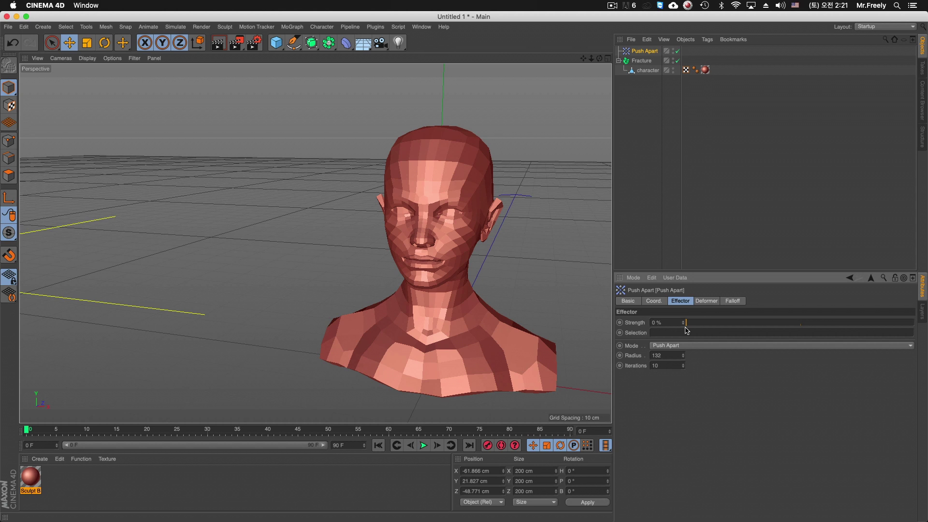
mouse_move(696, 322)
left_mouse_down()
mouse_move(768, 322)
mouse_move(684, 329)
left_mouse_up()
Set the effector mode to Along X at 100% strength and step Radius up to 3.
left_click(667, 346)
left_click(670, 384)
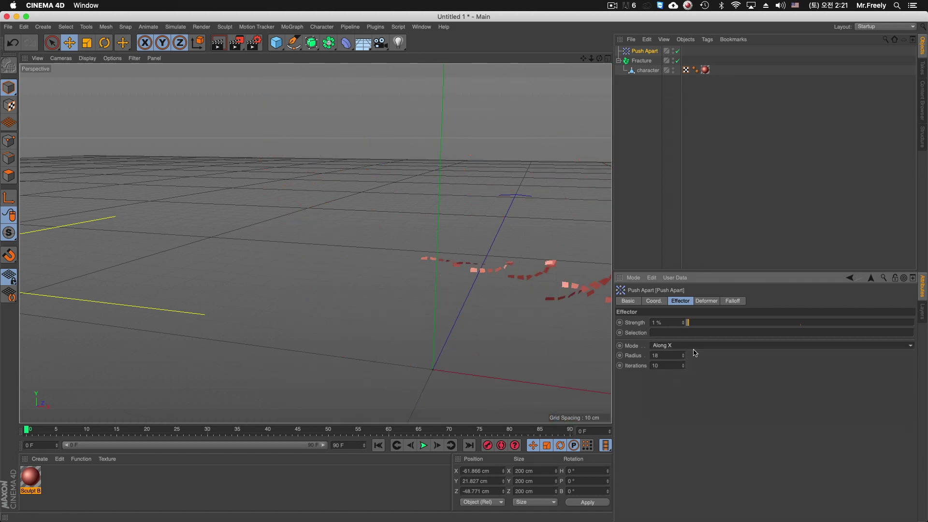
left_click_drag(703, 323, 912, 324)
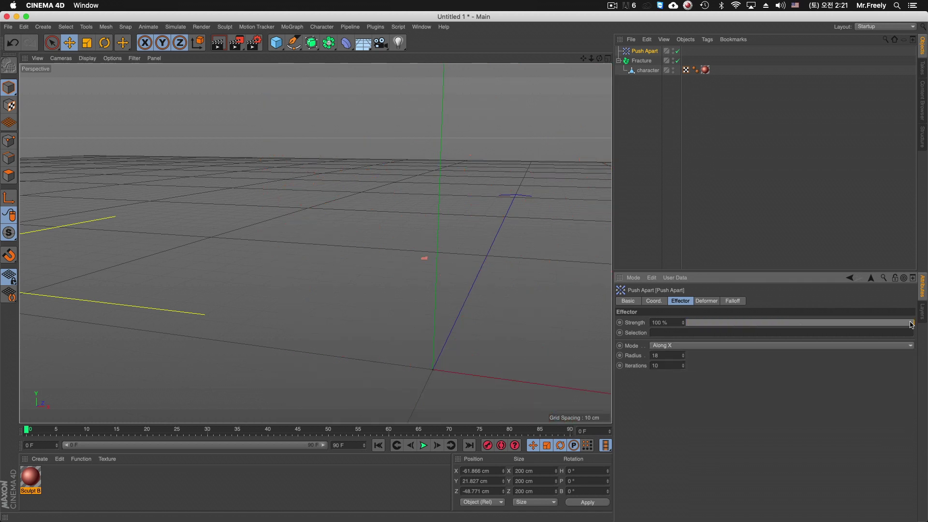
type("0")
key("Return")
left_click(683, 355)
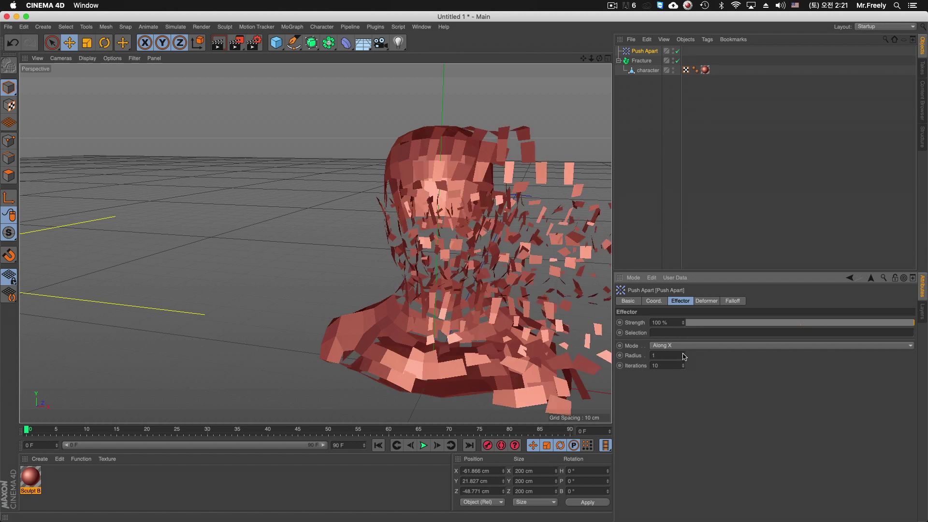
left_click(684, 354)
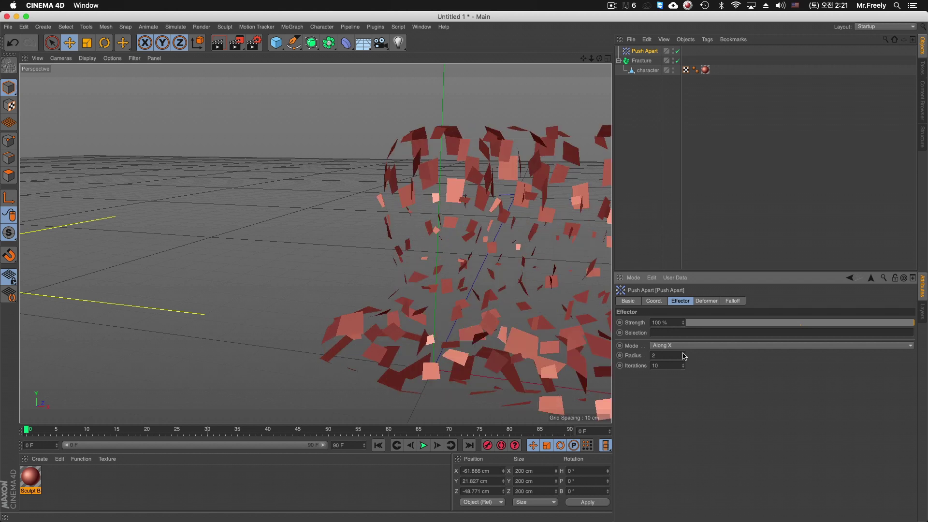
left_click(684, 354)
Drop strength to 0% to reassemble the head and orbit to a frontal view.
scroll(338, 266, "down", 3)
scroll(357, 277, "down", 3)
left_click_drag(356, 277, 510, 295, "alt")
left_click_drag(850, 325, 642, 326)
left_click_drag(483, 270, 373, 269, "alt")
scroll(394, 279, "up", 3)
scroll(435, 285, "up", 3)
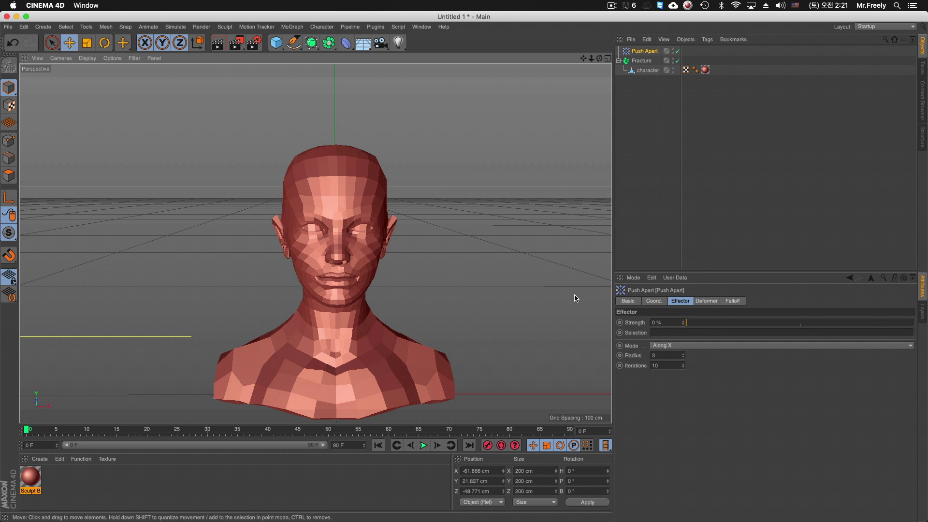
mouse_move(687, 323)
left_mouse_down()
mouse_move(754, 325)
mouse_move(655, 328)
left_mouse_up()
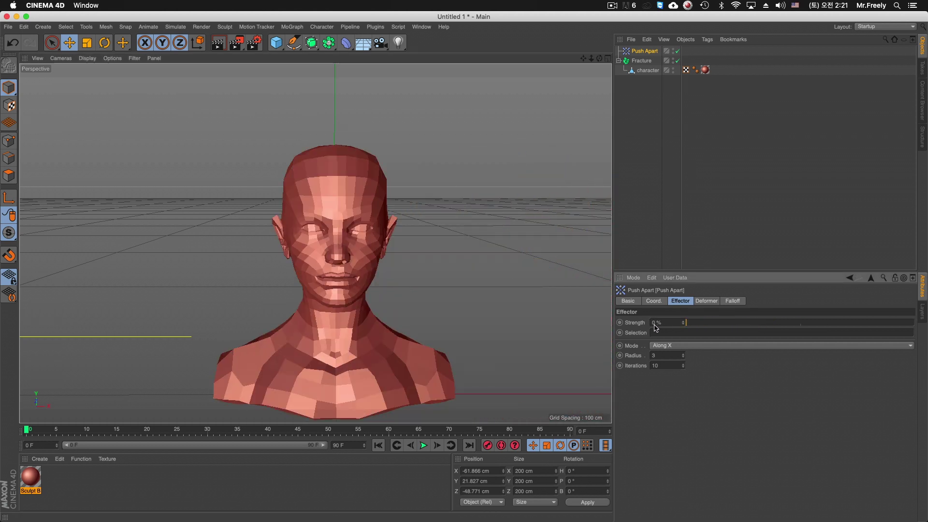
Switch the Push Apart mode from Along Y to Along Z.
left_click(672, 347)
left_click(672, 392)
mouse_move(688, 323)
left_mouse_down()
mouse_move(834, 323)
mouse_move(686, 323)
left_mouse_up()
left_click(673, 346)
left_click(676, 402)
left_click(680, 345)
left_click(676, 403)
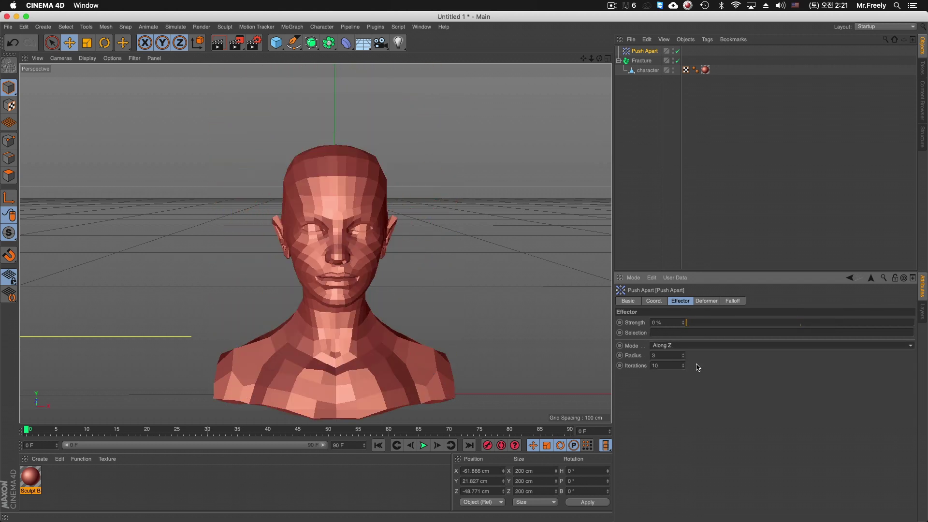
Preview Push Apart at 100% strength, then return strength to 0% and reframe the bust.
left_click_drag(695, 322, 915, 323)
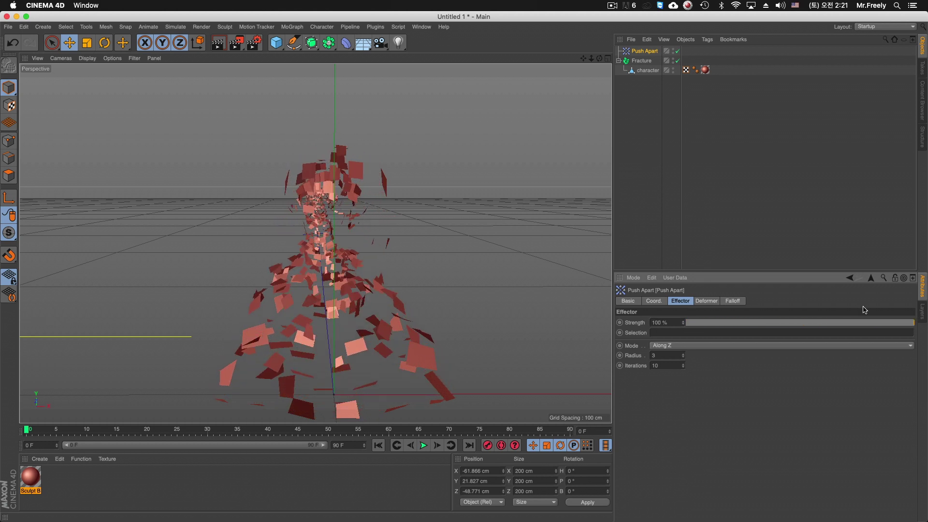
mouse_move(260, 264)
right_mouse_down("alt")
mouse_move(518, 254)
mouse_move(457, 269)
mouse_move(406, 232)
mouse_move(416, 250)
right_mouse_up("alt")
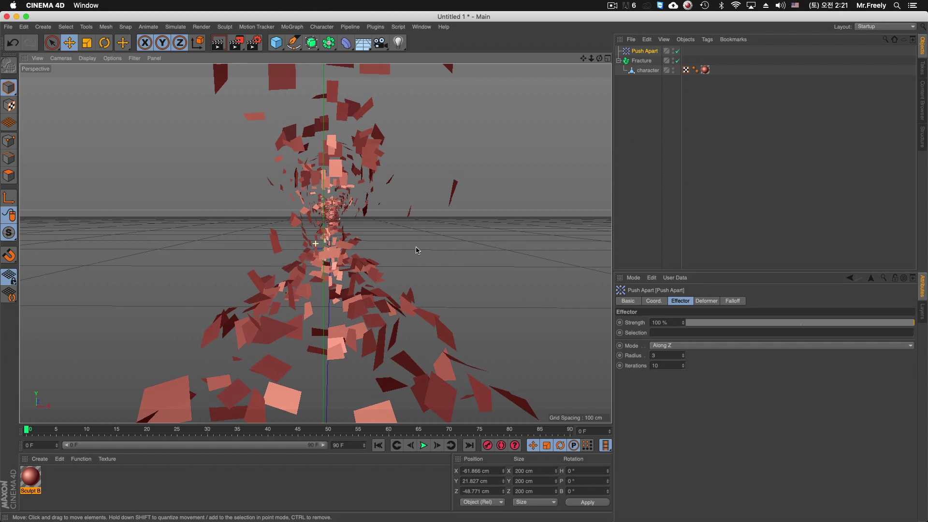
left_click_drag(752, 327, 686, 323)
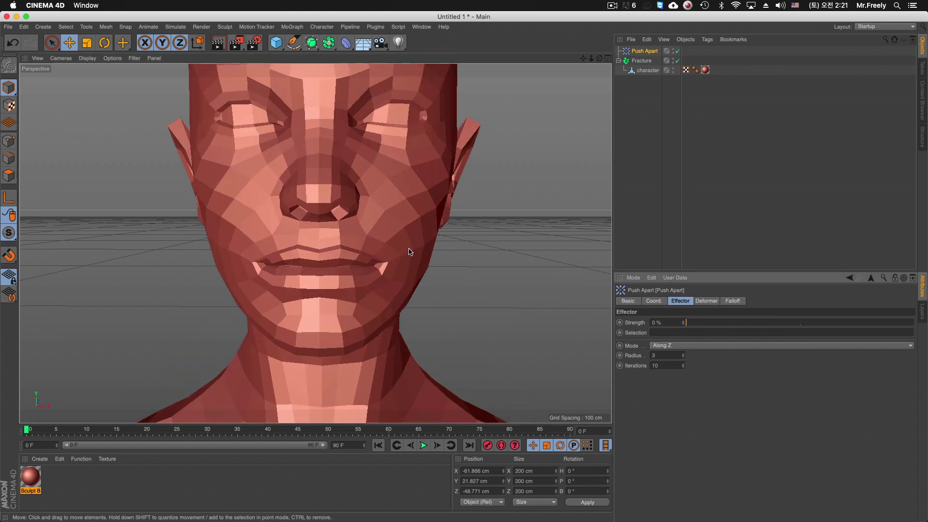
right_click_drag(408, 249, 358, 263, "alt")
left_click_drag(358, 263, 382, 256, "alt")
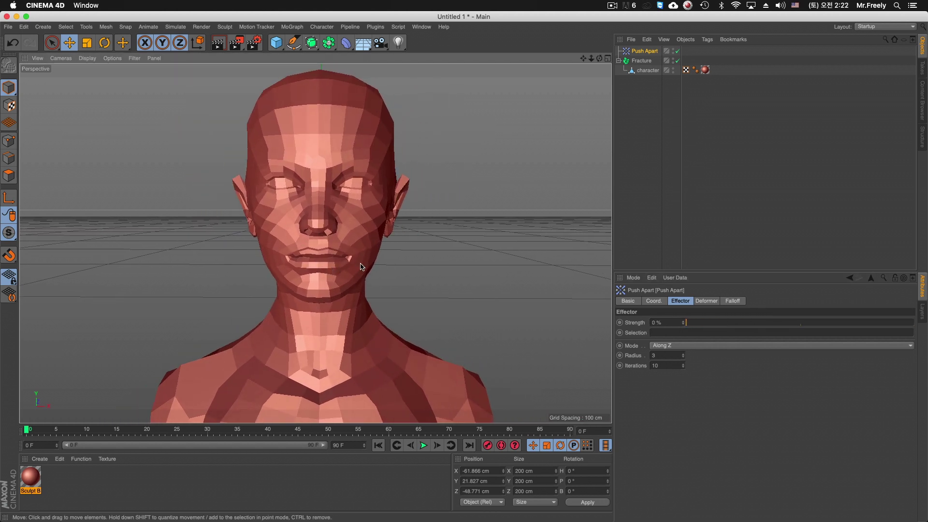
Raise the Push Apart strength to about 28%.
left_click(641, 60)
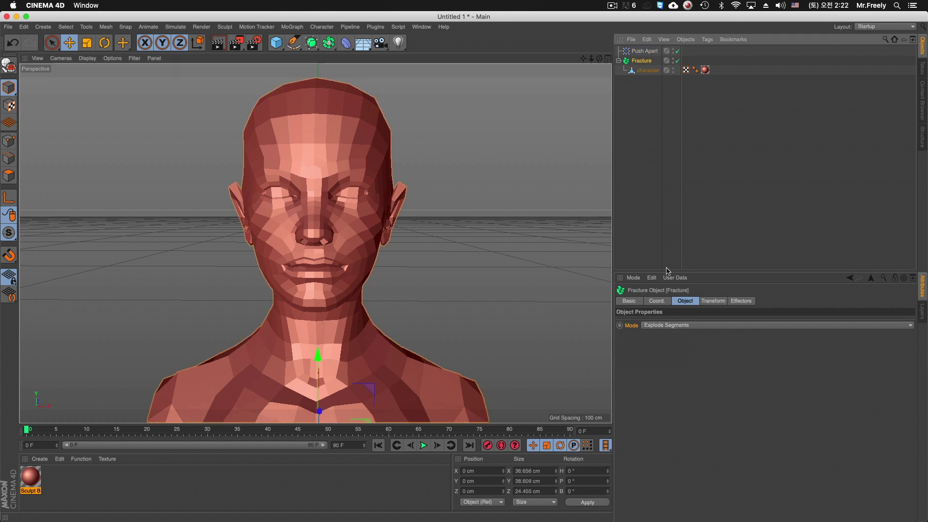
left_click(675, 326)
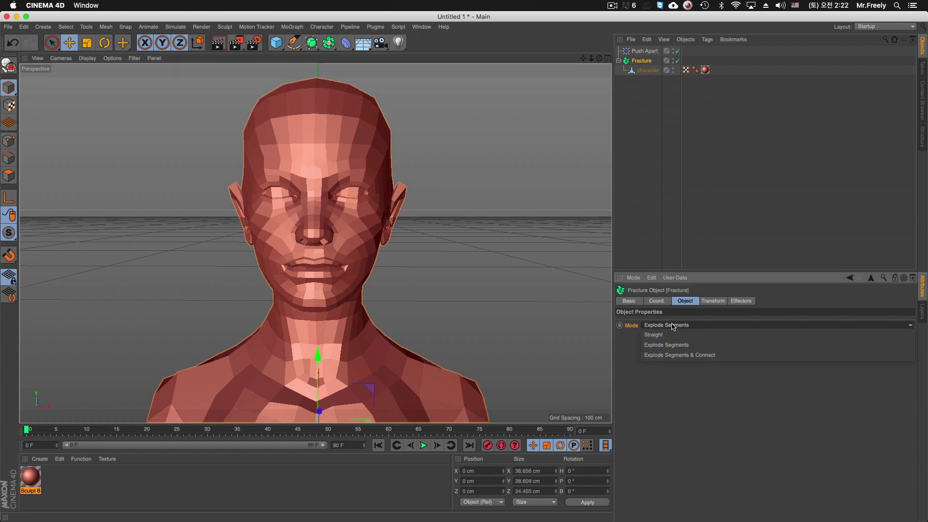
left_click(644, 51)
left_click_drag(688, 323, 742, 325)
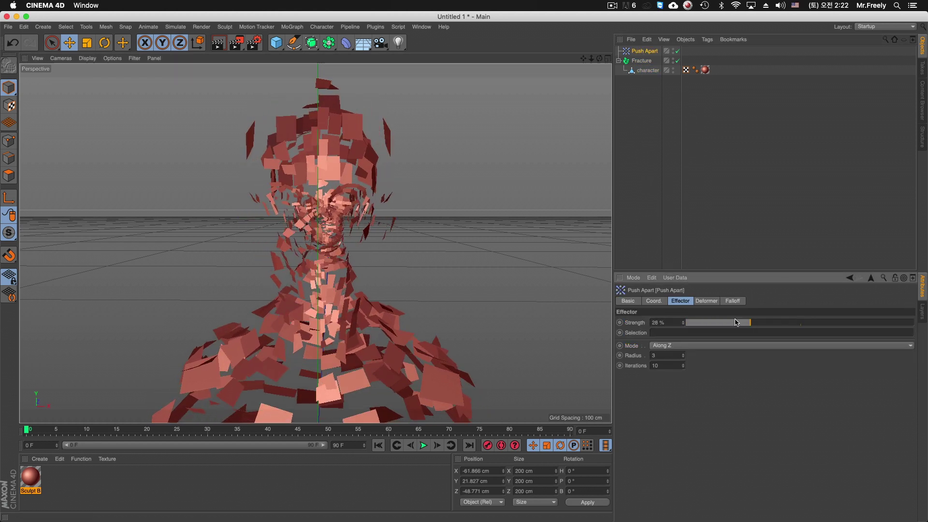
Try the Fracture mode Explode Segments & Connect, then set it to Straight.
left_click(641, 61)
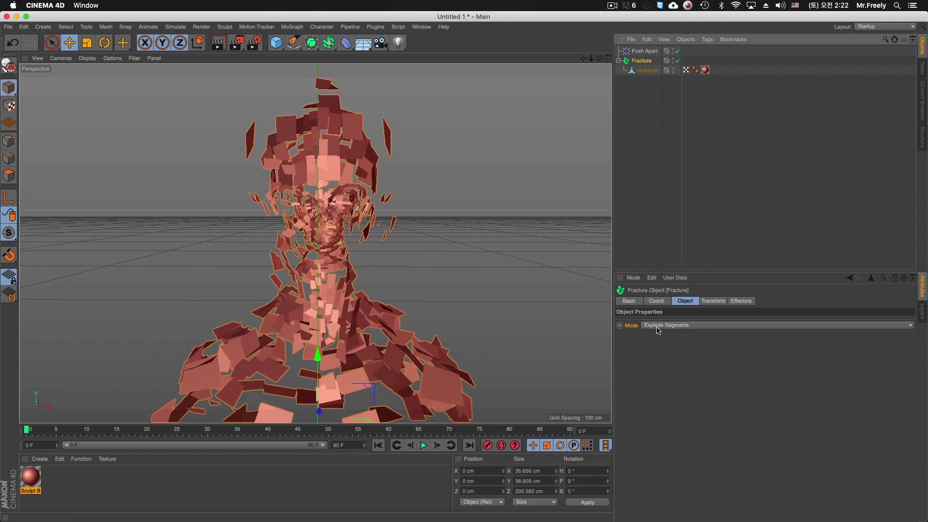
left_click(679, 327)
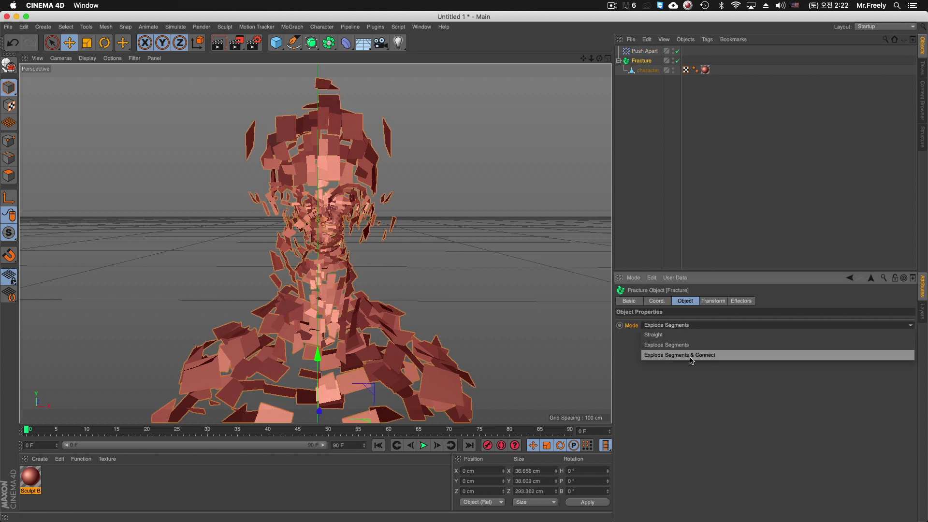
left_click(690, 356)
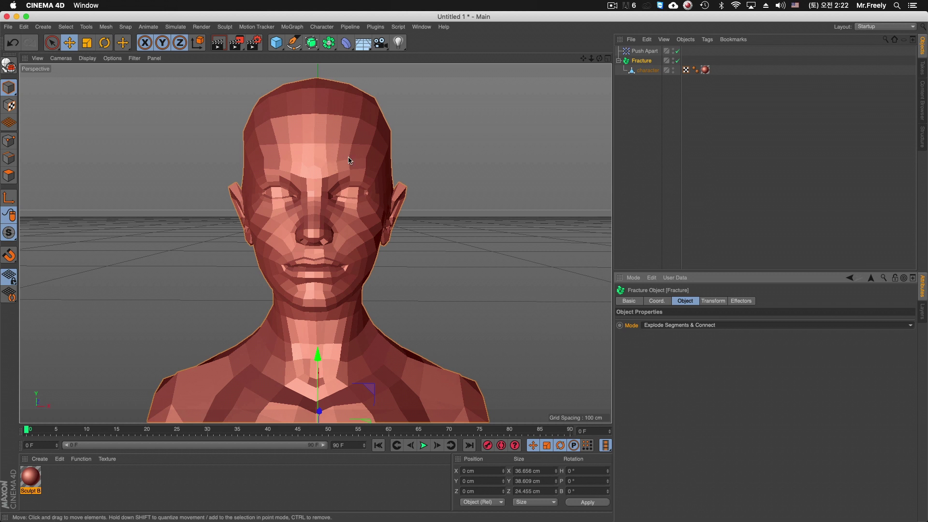
left_click_drag(334, 201, 341, 199, "alt")
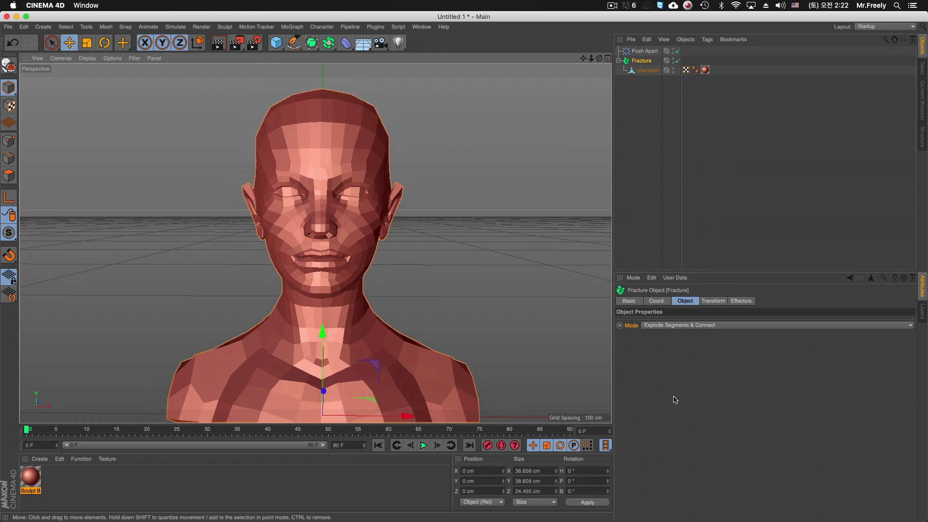
left_click(679, 328)
left_click(674, 334)
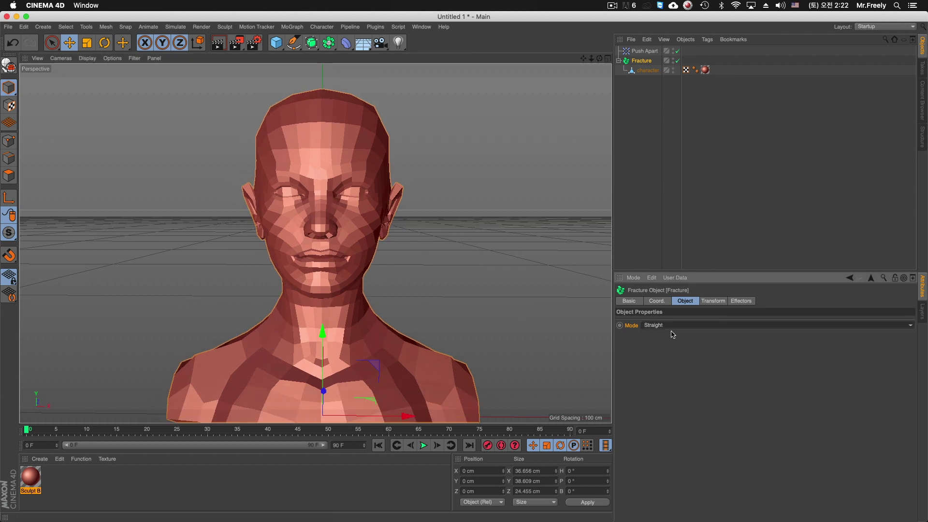
Cycle Fracture through Explode Segments & Connect and Explode Segments, ending on Straight.
left_click(670, 326)
left_click(669, 355)
left_click(668, 325)
left_click(669, 334)
left_click(668, 354)
left_click(669, 325)
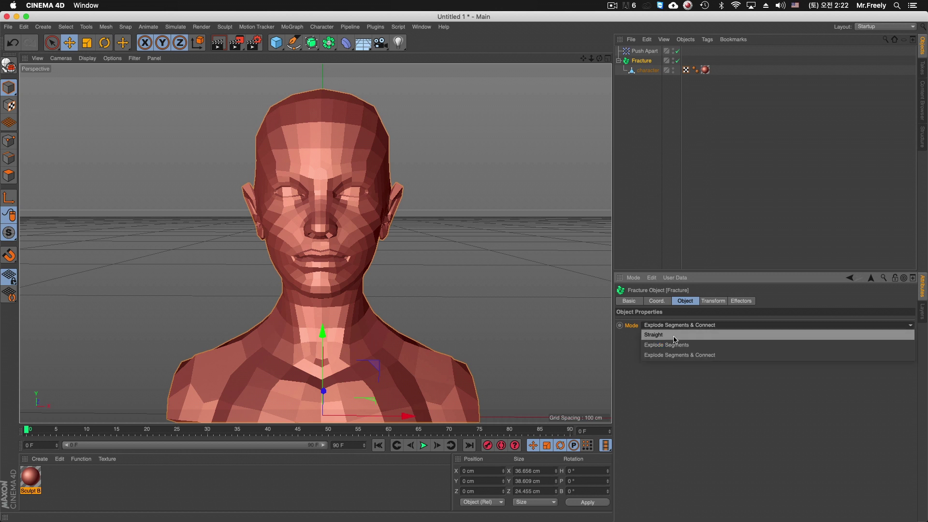
left_click(679, 345)
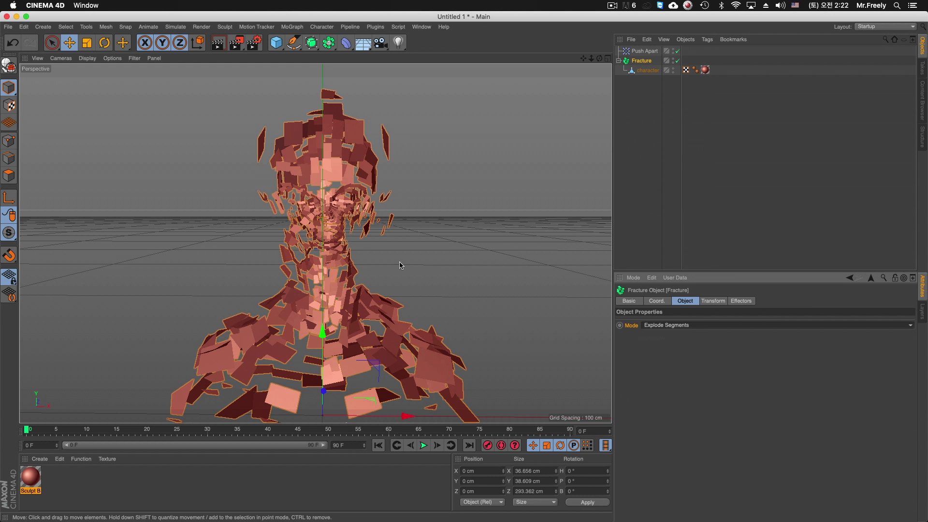
left_click(669, 326)
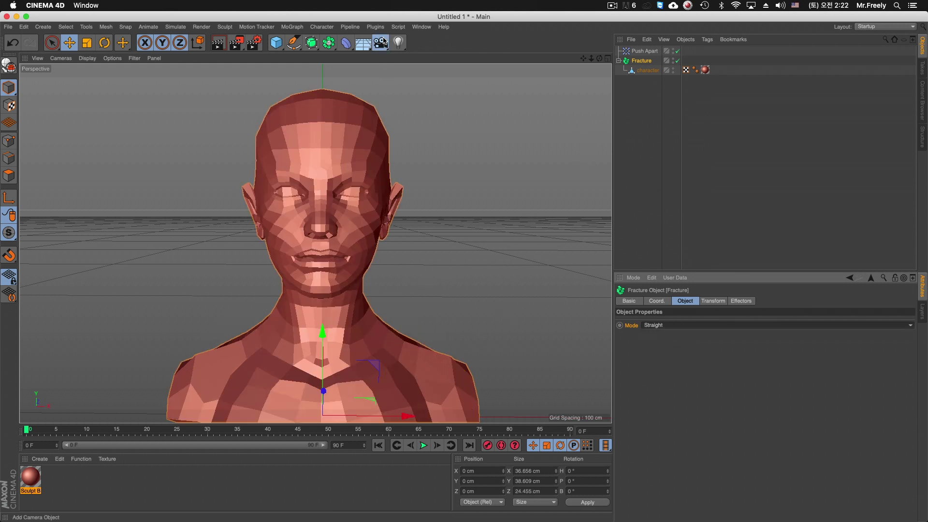
Add a camera framing the head and extend the animation end frame from 90 to 150 F.
left_click(380, 42)
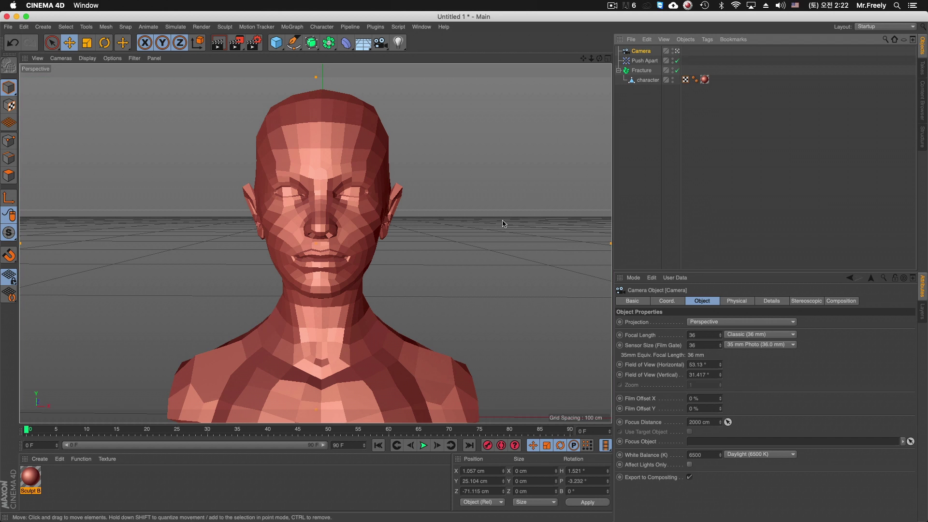
mouse_move(430, 207)
left_mouse_down("alt")
mouse_move(413, 230)
mouse_move(389, 235)
left_mouse_up("alt")
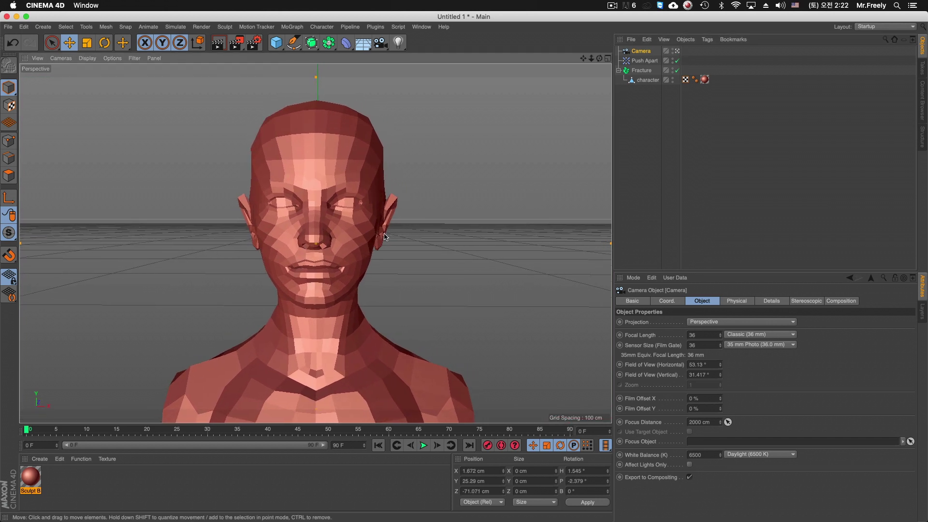
left_click(348, 446)
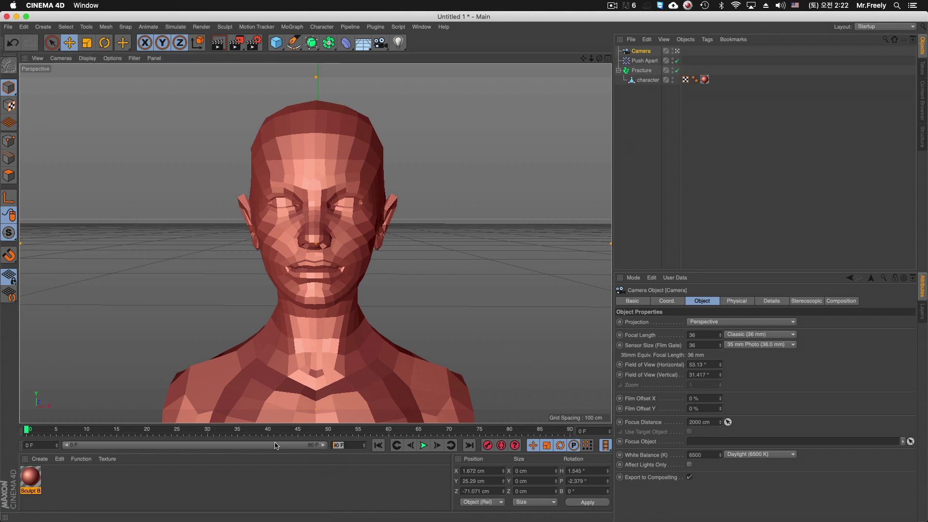
type("150")
key("Return")
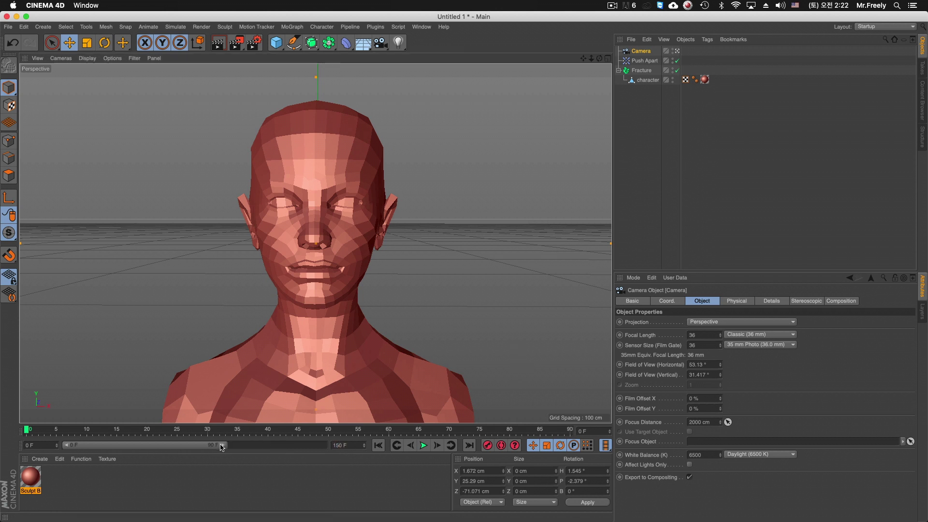
left_click_drag(222, 447, 323, 445)
scroll(356, 281, "up", 2)
scroll(356, 281, "up", 3)
scroll(377, 285, "down", 4)
scroll(348, 332, "down", 1)
mouse_move(346, 379)
left_mouse_down("alt")
mouse_move(347, 368)
mouse_move(338, 368)
mouse_move(352, 348)
left_mouse_up("alt")
With Autokey off, raise Push Apart strength to 100% and set Fracture to Explode Segments.
left_click(501, 445)
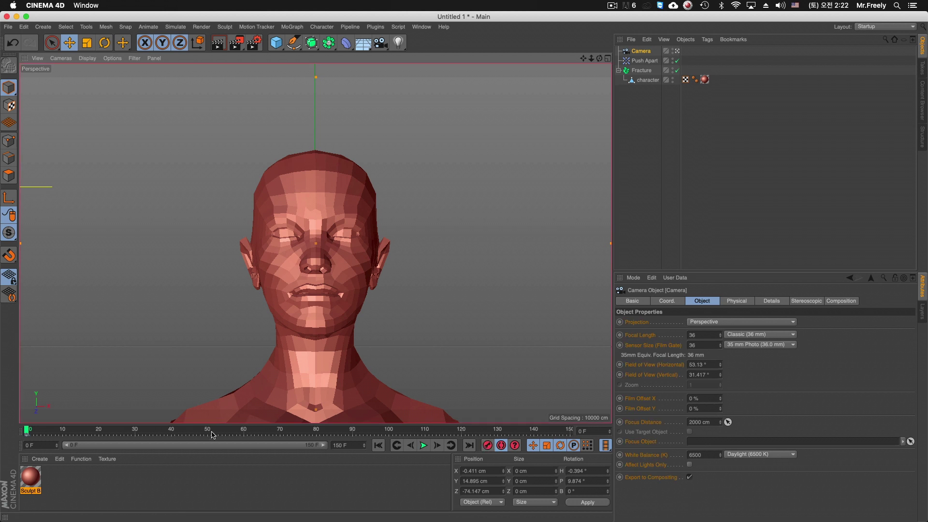
left_click(644, 61)
left_click(501, 445)
left_click_drag(752, 323, 914, 322)
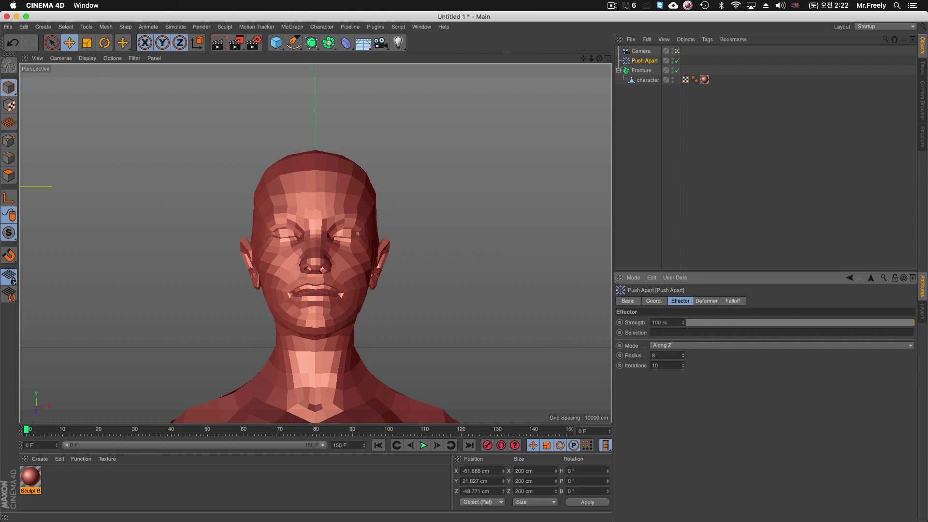
left_click(644, 70)
left_click(666, 325)
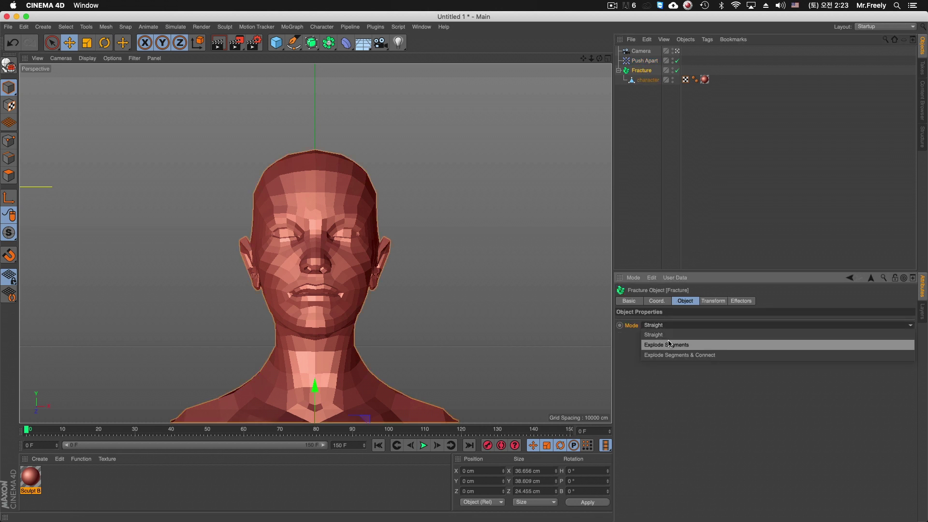
left_click(647, 80)
left_click(645, 60)
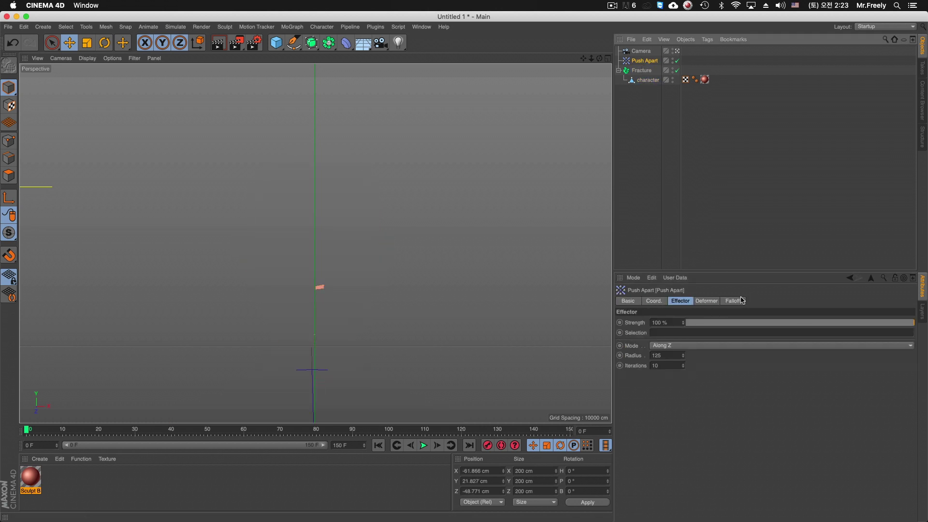
Reduce the Push Apart radius, test full strength, and inspect the shattered head in the Top view.
mouse_move(681, 357)
left_mouse_down()
mouse_move(683, 367)
mouse_move(684, 355)
left_mouse_up()
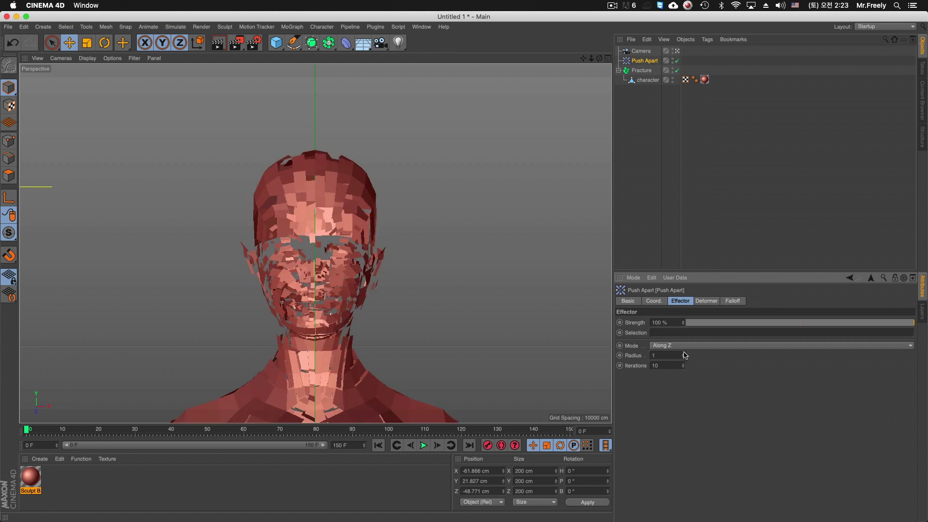
mouse_move(739, 328)
left_mouse_down()
mouse_move(687, 323)
mouse_move(913, 323)
left_mouse_up()
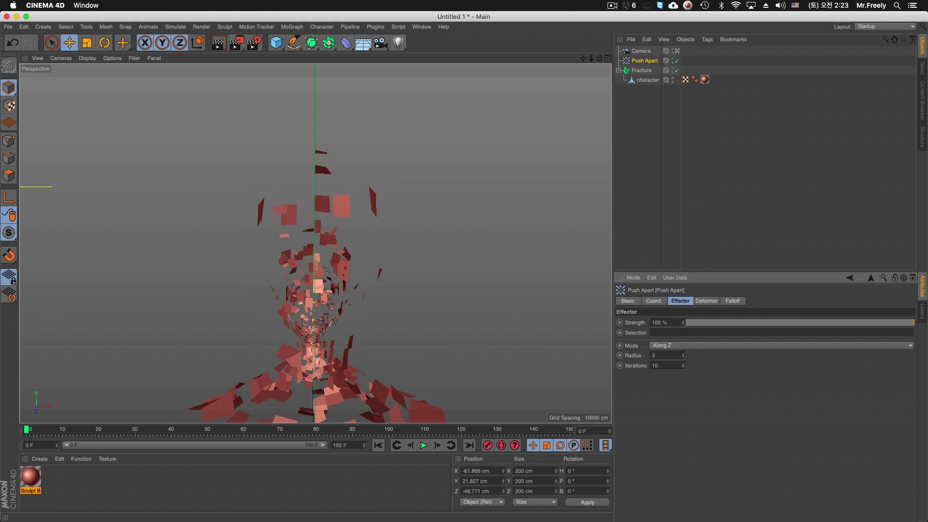
middle_click(404, 141)
middle_click(417, 176)
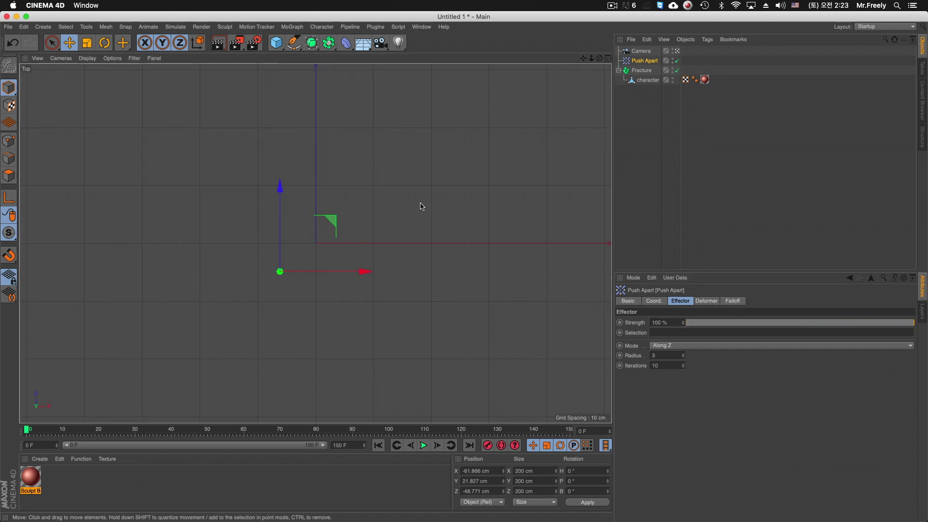
scroll(420, 203, "down", 3)
scroll(386, 194, "up", 2)
scroll(315, 242, "up", 2)
scroll(360, 308, "down", 1)
middle_click(365, 234)
middle_click(263, 232)
key("F1")
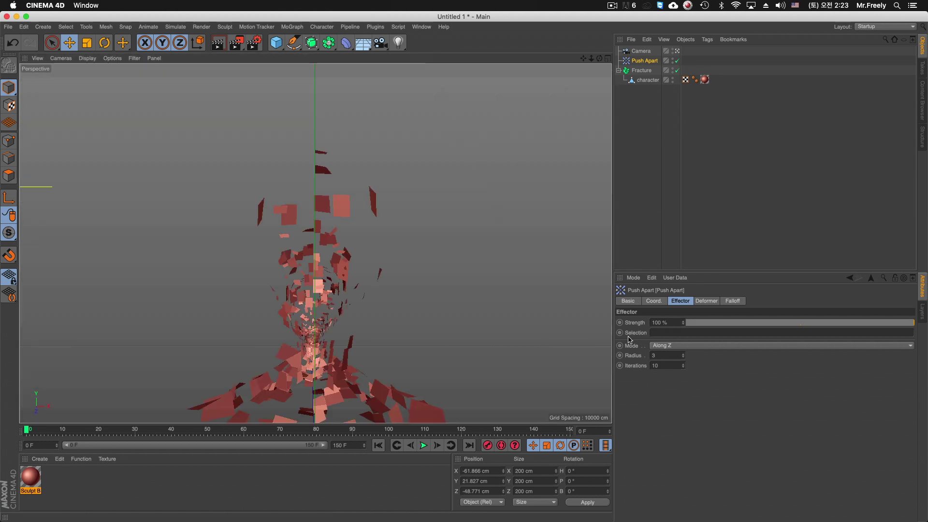
Settle the Push Apart radius at 3 and drop strength to 0% to reassemble the head.
left_click(683, 355)
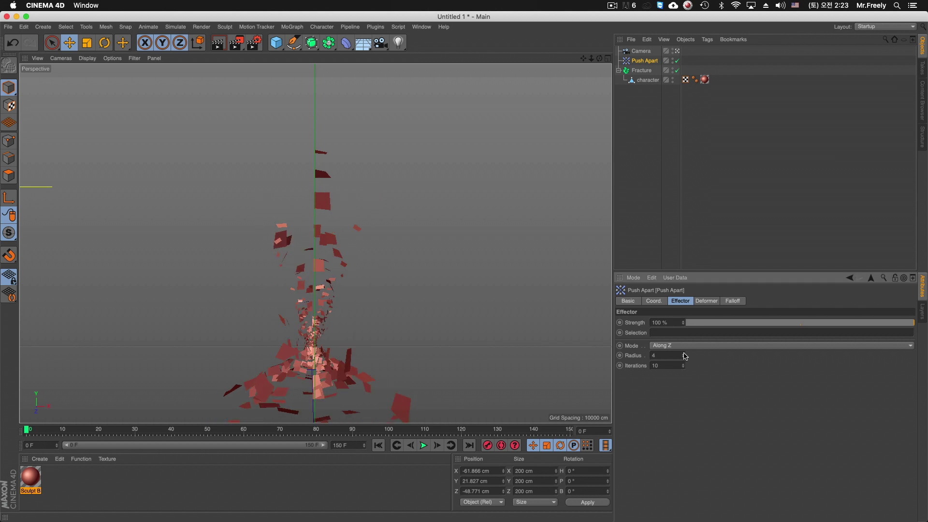
left_click(684, 360)
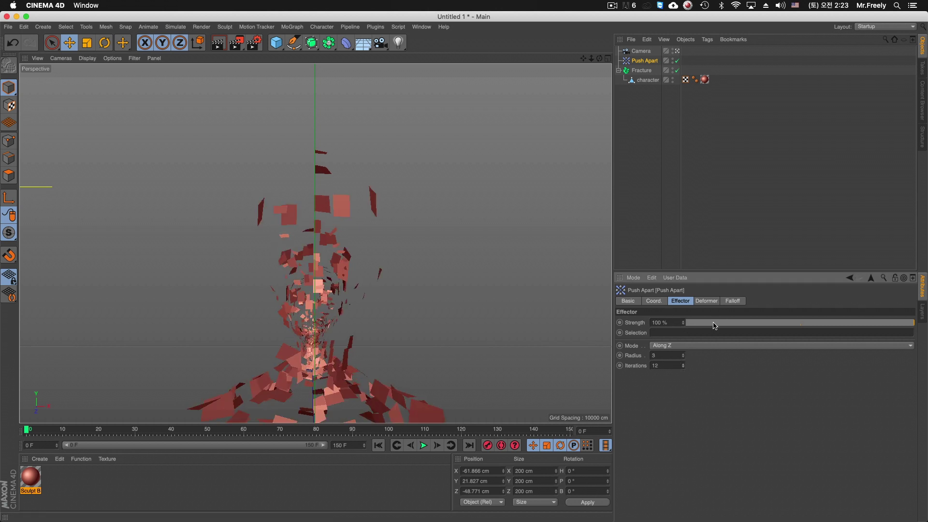
left_click_drag(715, 326, 645, 327)
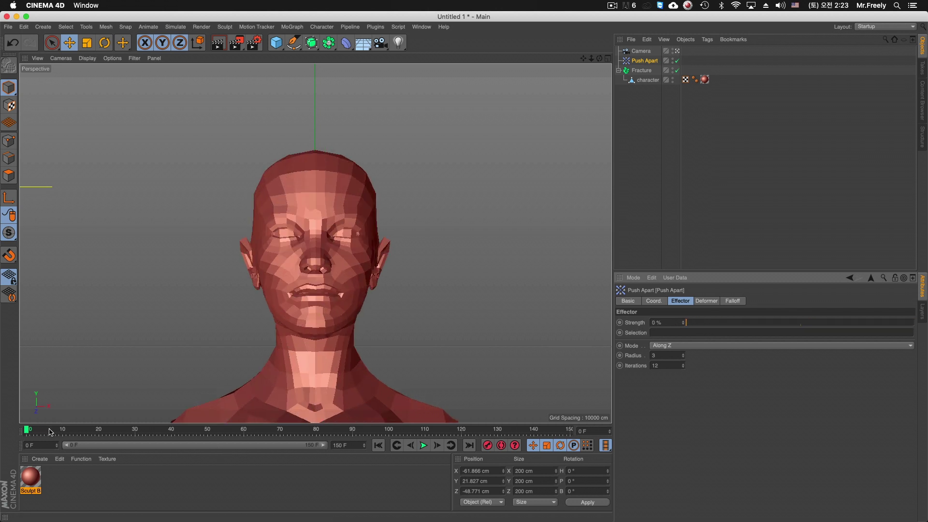
Nudge the camera closer to the head via its Coord. values and play back the move.
left_click_drag(48, 432, 63, 431)
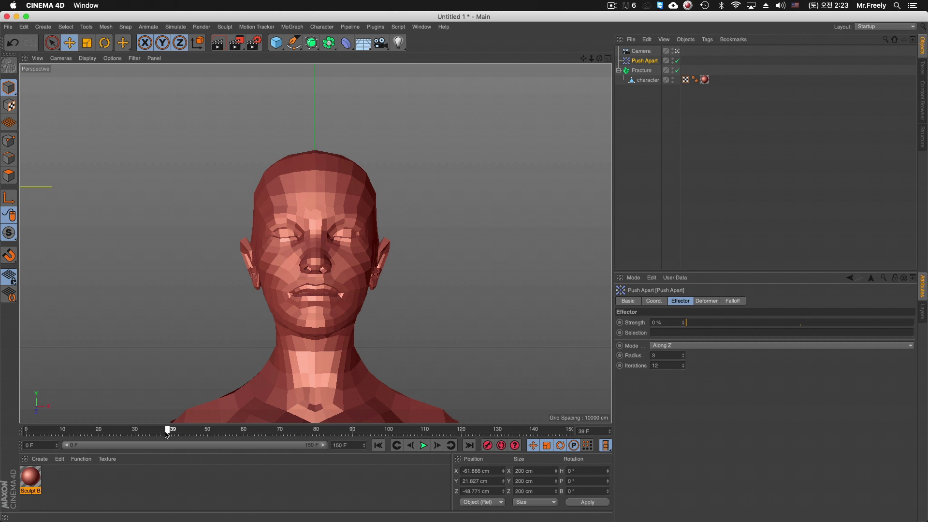
left_click(640, 51)
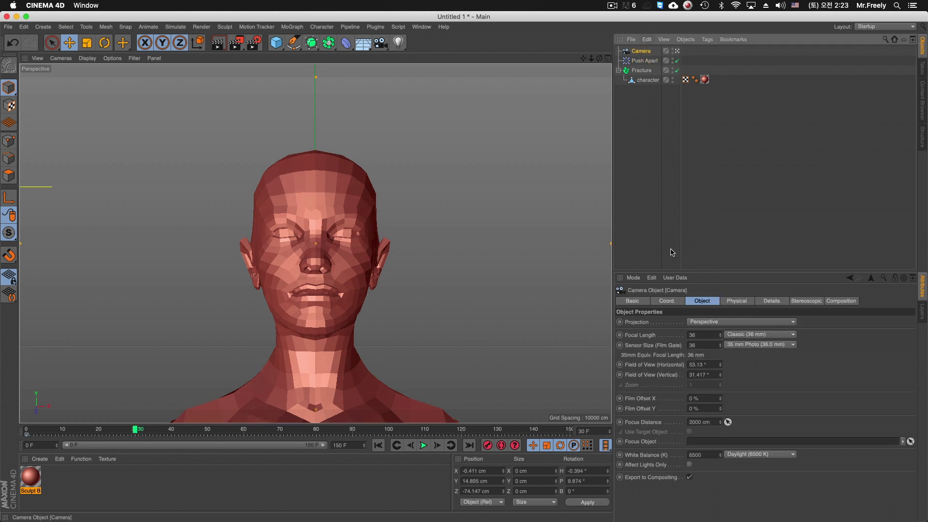
left_click(672, 302)
left_click_drag(674, 343, 670, 335)
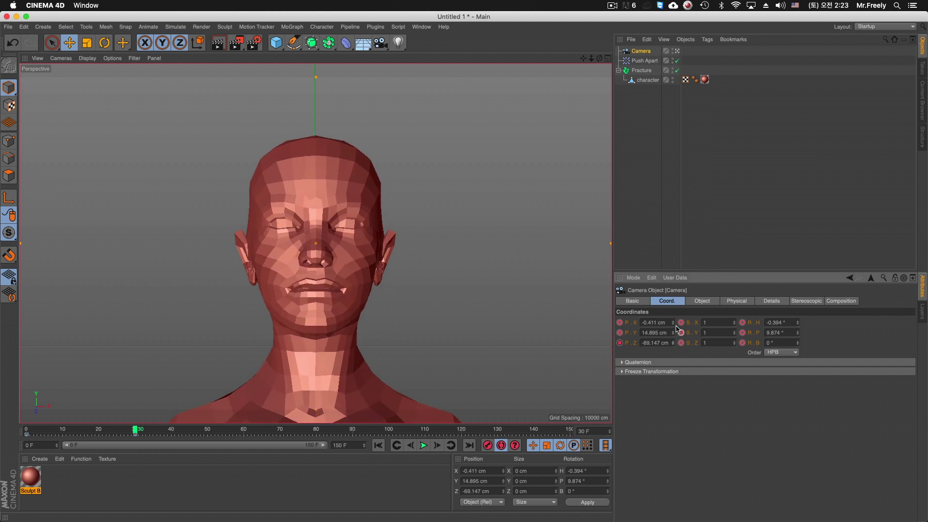
left_click_drag(354, 292, 356, 296, "alt")
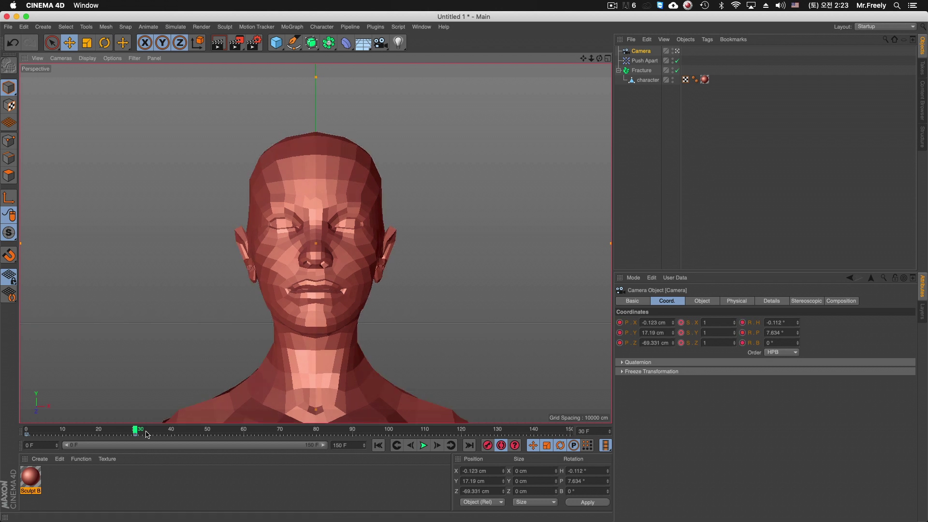
key("shift+f")
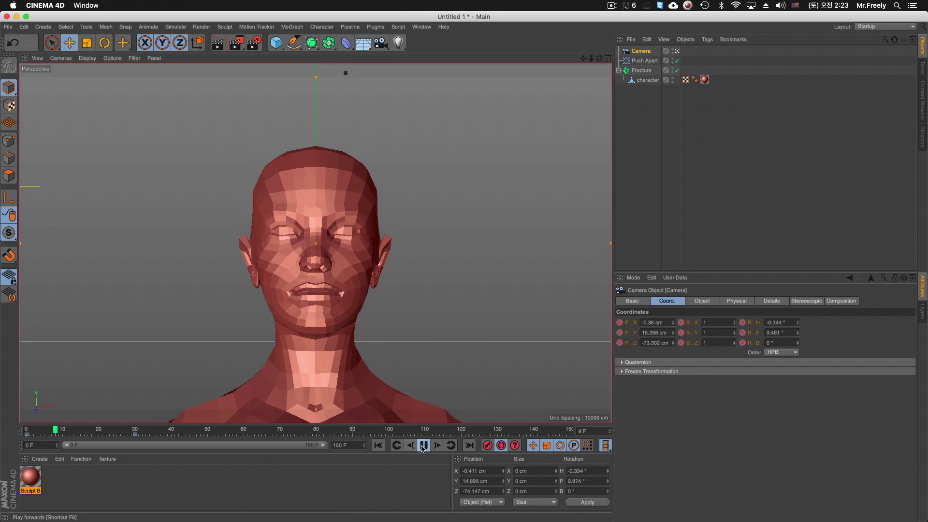
left_click(423, 445)
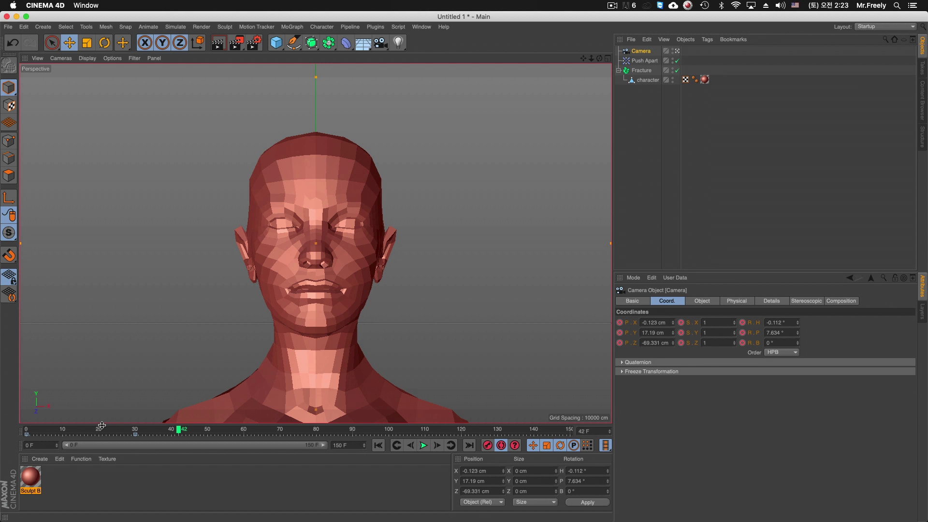
left_click_drag(124, 434, 99, 434)
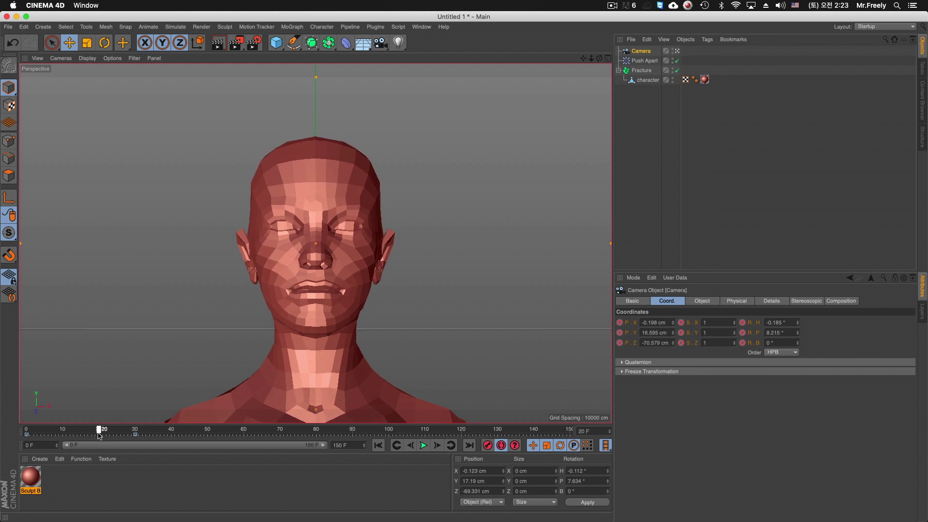
Keyframe Push Apart strength at 0%, 2%, and 100% at frame 120.
left_click(644, 60)
left_click(680, 300, "shift")
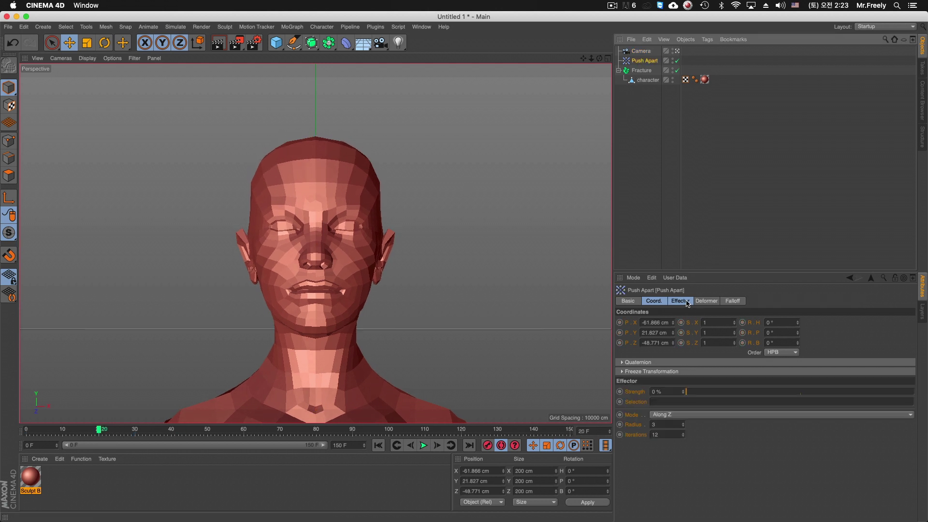
left_click_drag(700, 394, 690, 394)
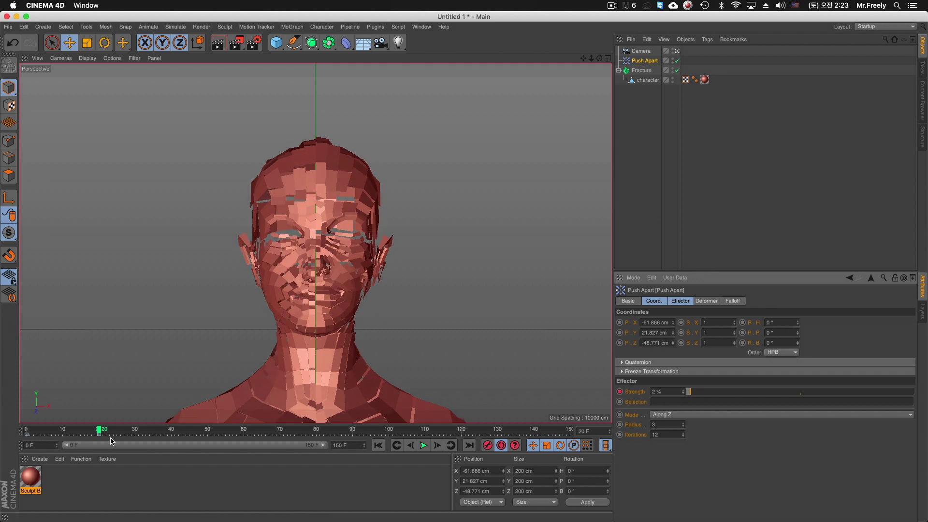
mouse_move(163, 437)
left_mouse_down()
mouse_move(48, 434)
mouse_move(281, 431)
left_mouse_up()
left_click(356, 434)
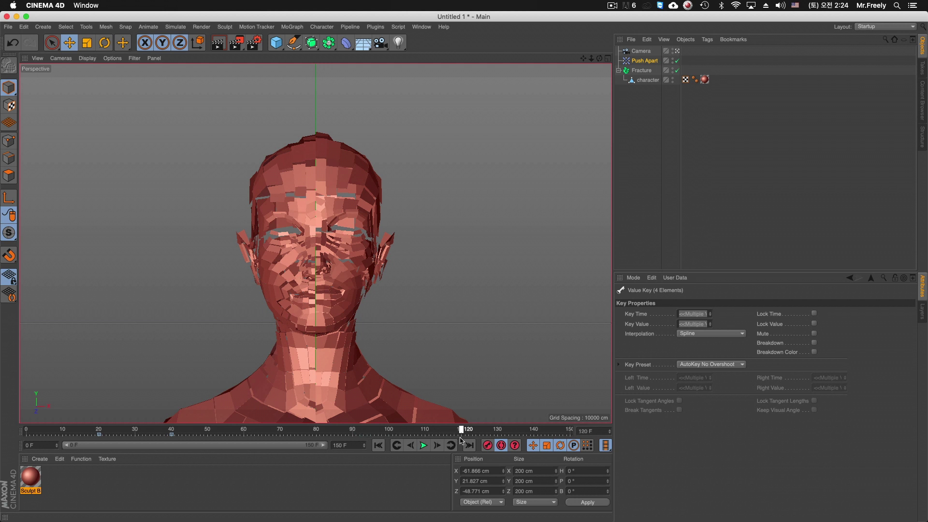
left_click(644, 61)
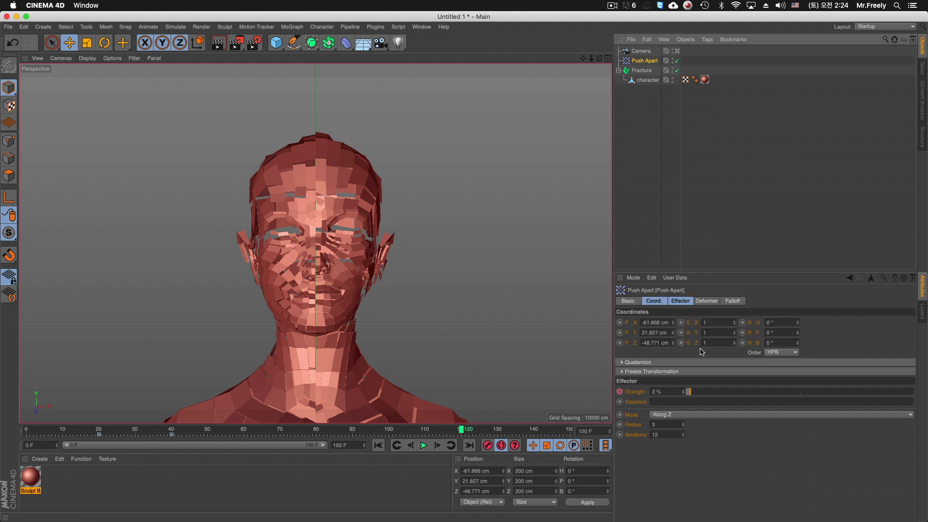
left_click_drag(697, 391, 810, 393)
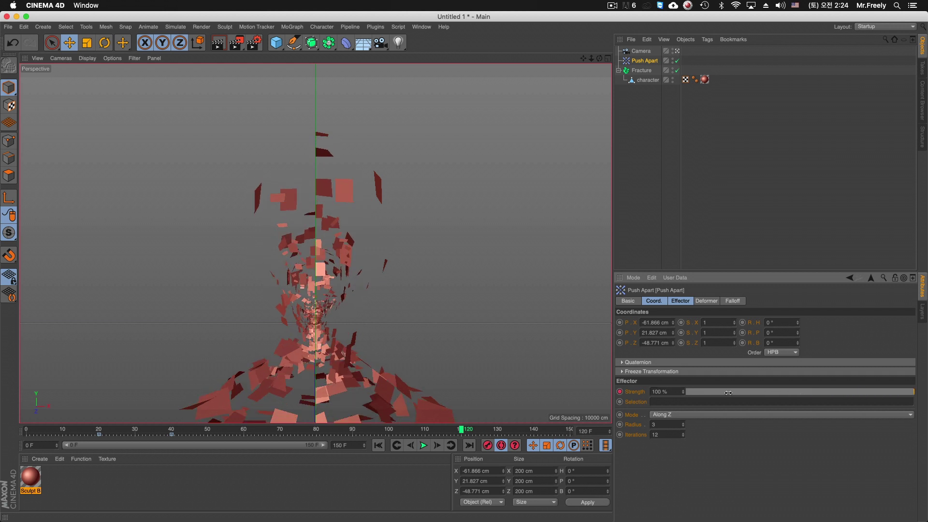
left_click_drag(177, 432, 164, 431)
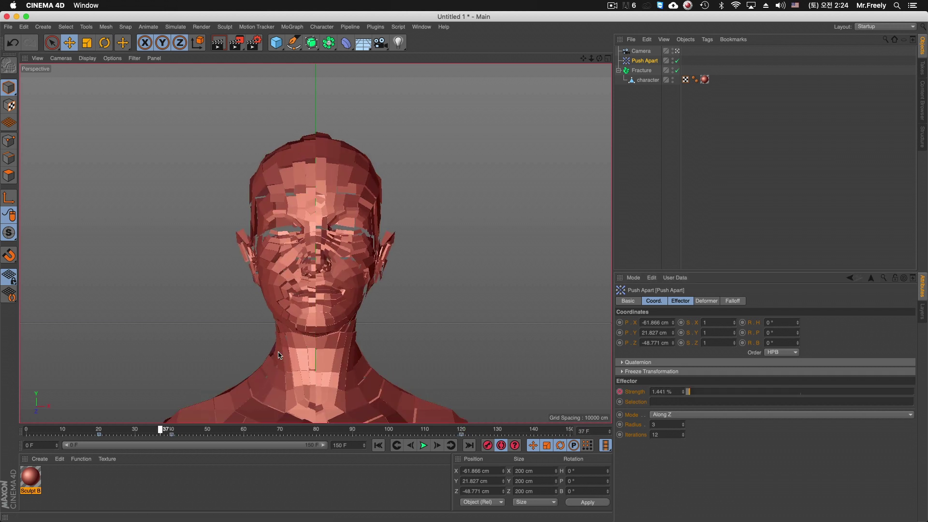
left_click(641, 51)
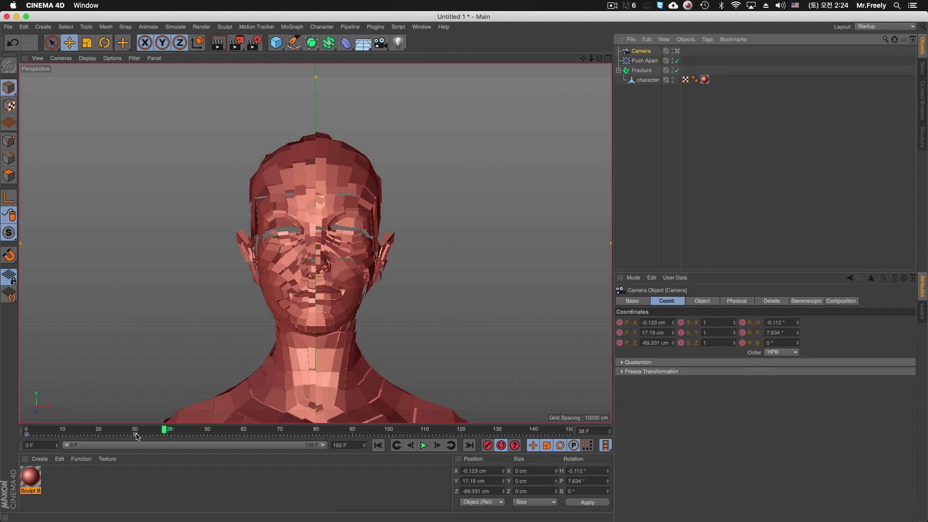
Pull the frame-150 camera back to about Z 891 cm, Y 21 cm, centred on the head.
left_click_drag(137, 431, 548, 433)
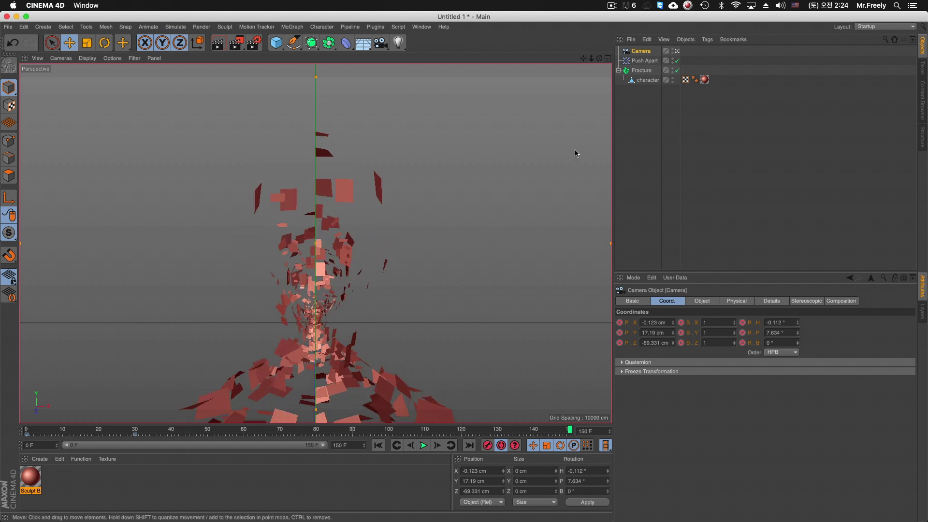
middle_click(442, 220)
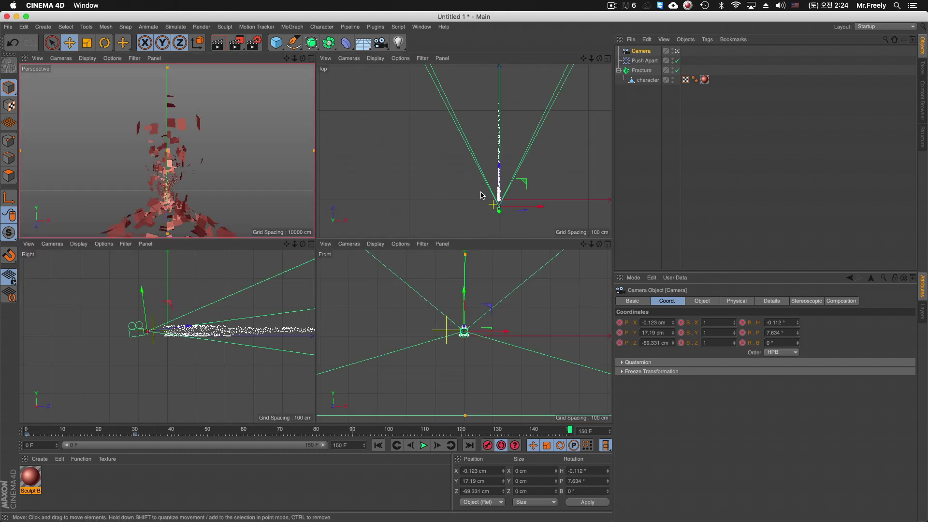
left_click_drag(499, 209, 506, 97)
left_click_drag(467, 269, 464, 302)
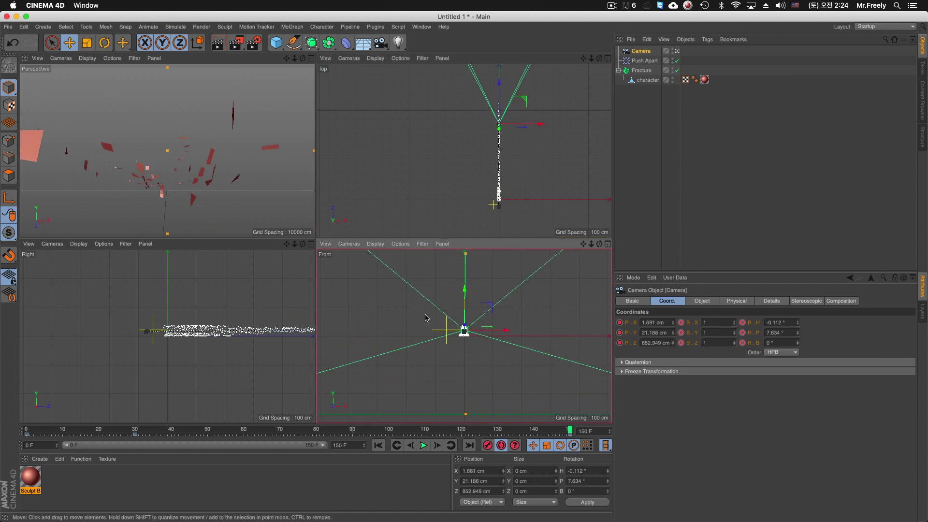
left_click_drag(502, 108, 503, 104)
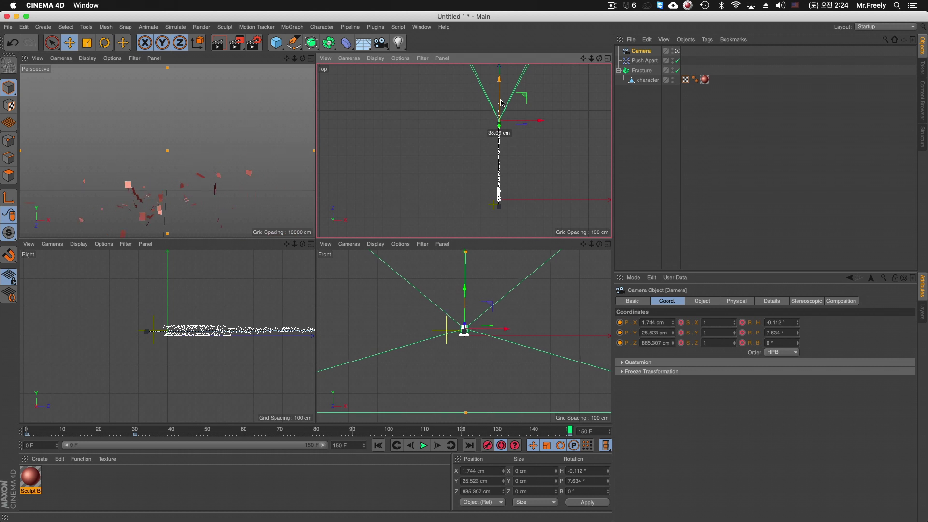
scroll(466, 298, "up", 3)
scroll(466, 285, "up", 3)
scroll(465, 271, "up", 3)
left_click_drag(465, 269, 464, 290)
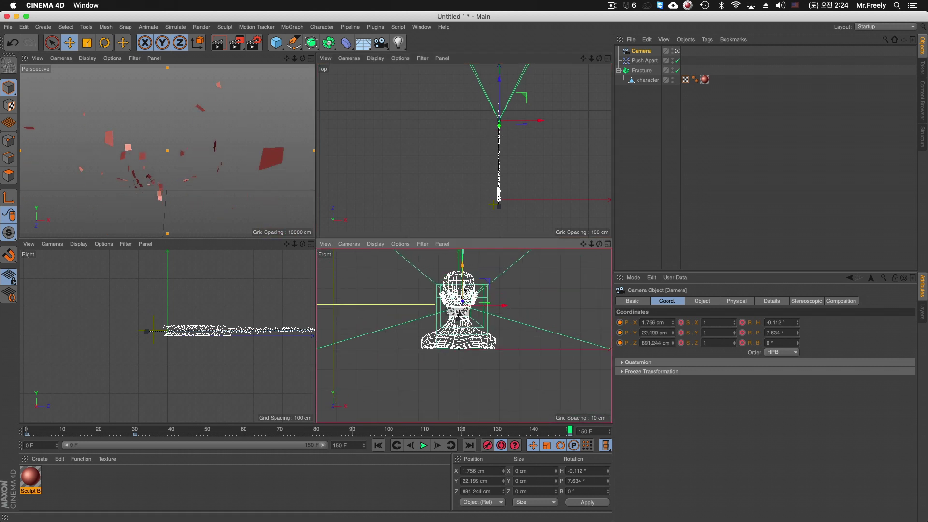
left_click_drag(264, 177, 242, 225)
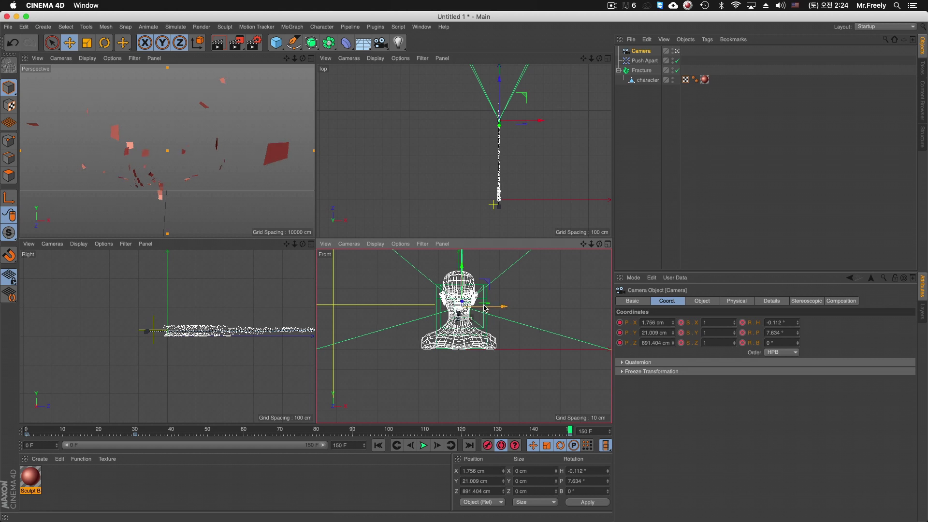
middle_click(242, 224)
left_click_drag(347, 431, 27, 432)
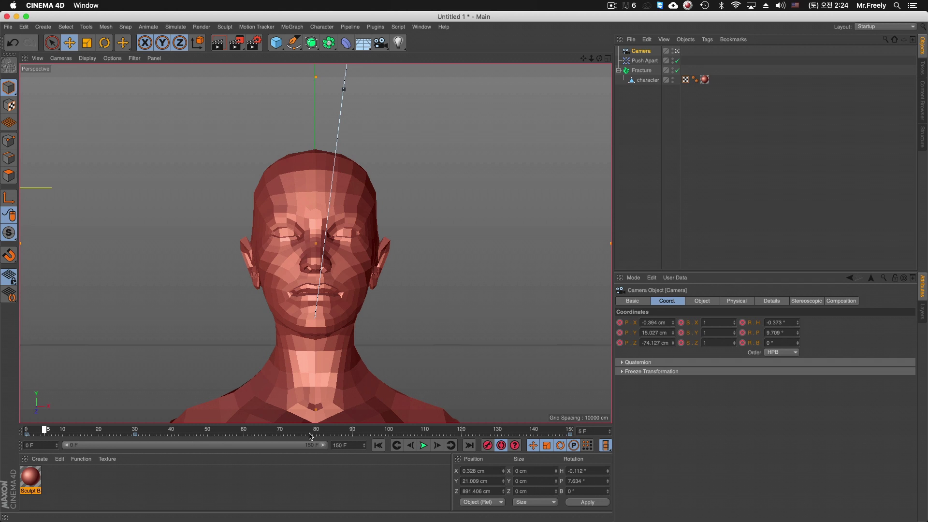
Play back the explosion and shift its keyframe from frame 30 to about 46.
left_click(424, 445)
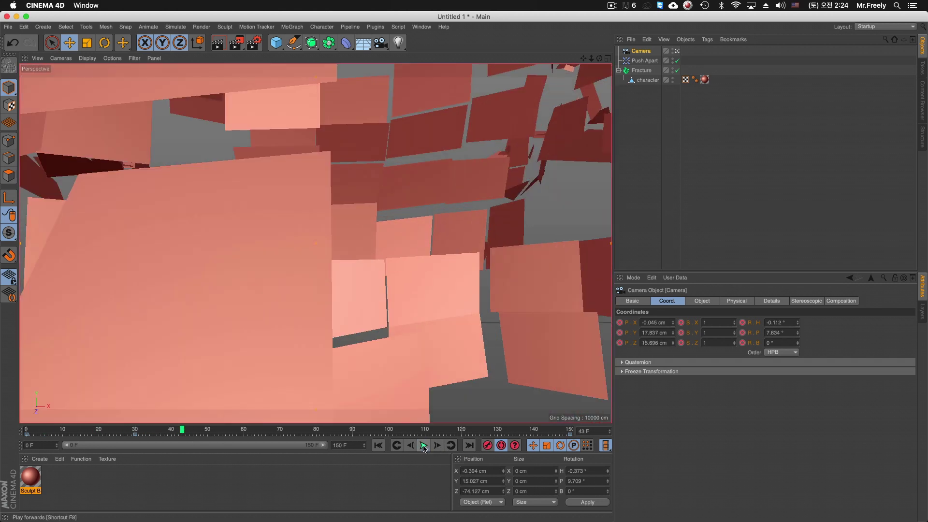
left_click(424, 446)
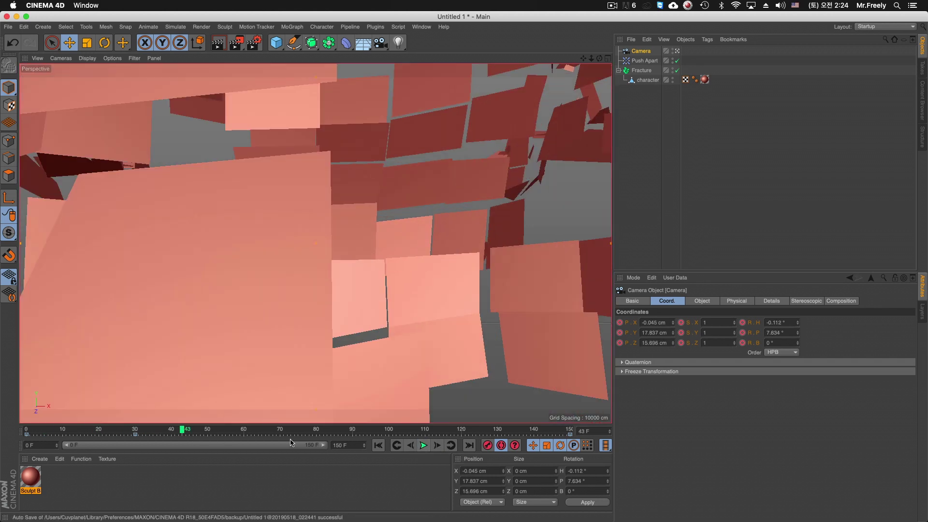
left_click(134, 430)
key("F8")
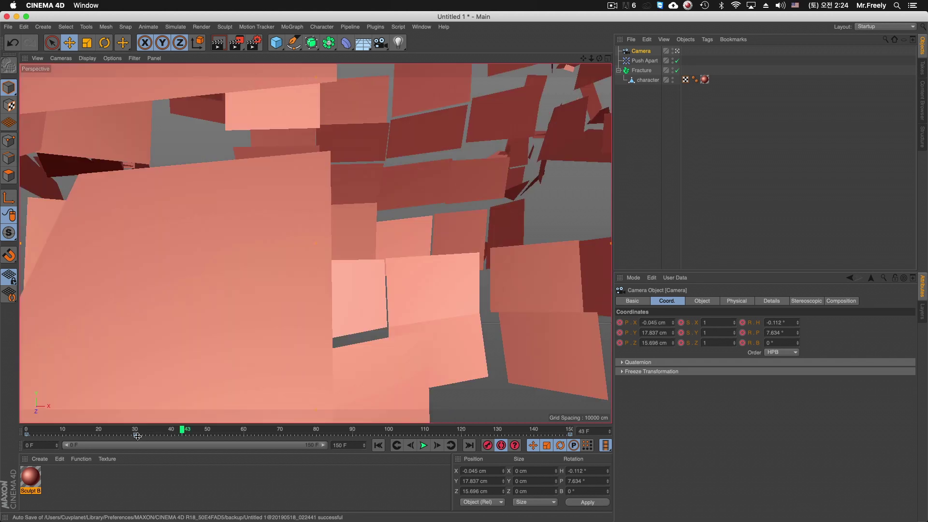
left_click(136, 434)
left_click_drag(139, 437, 216, 438)
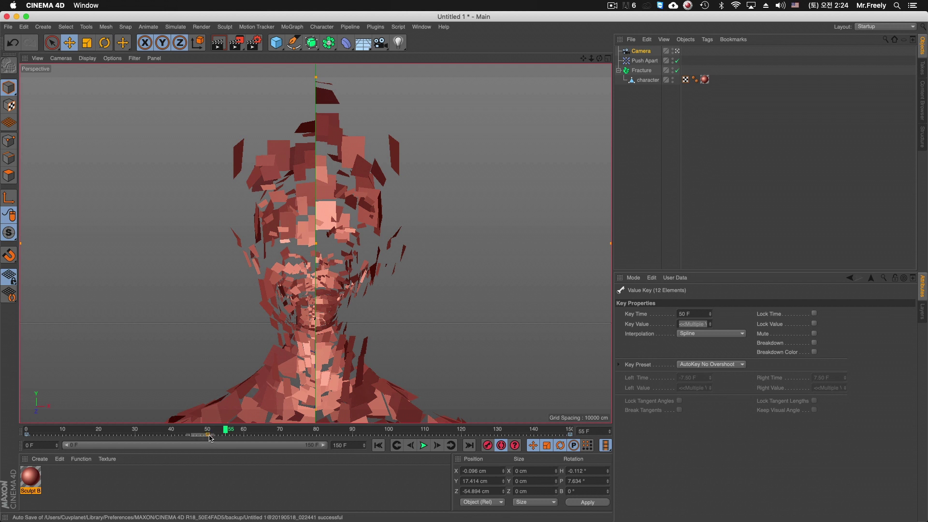
left_click_drag(210, 438, 193, 438)
Move the explosion keyframe to frame 39, replay the animation, and render the viewport.
left_click(177, 434)
left_click(378, 445)
left_click(423, 445)
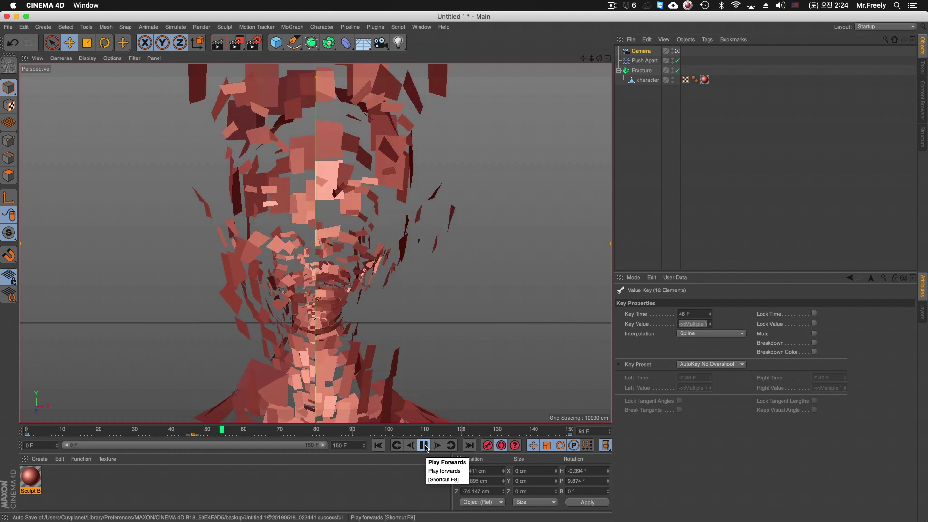
left_click(424, 446)
left_click_drag(196, 435, 170, 435)
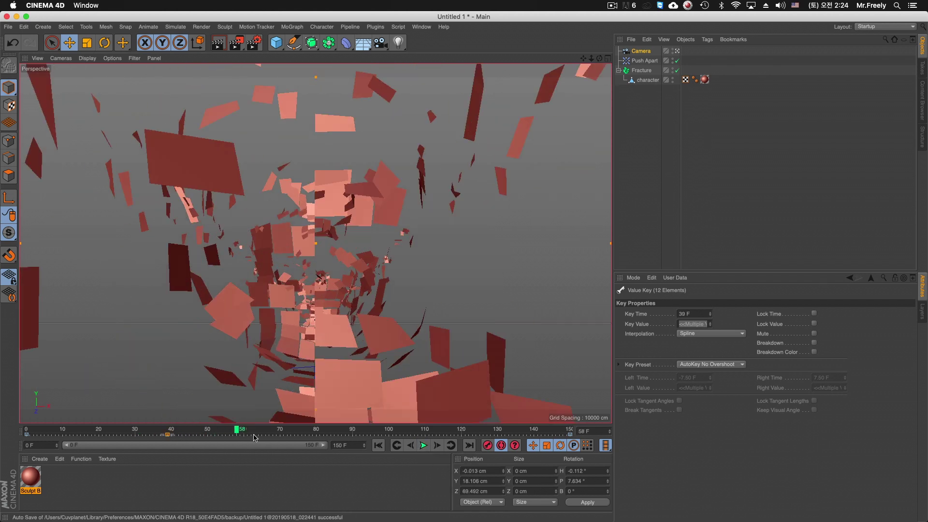
left_click(378, 445)
left_click(423, 445)
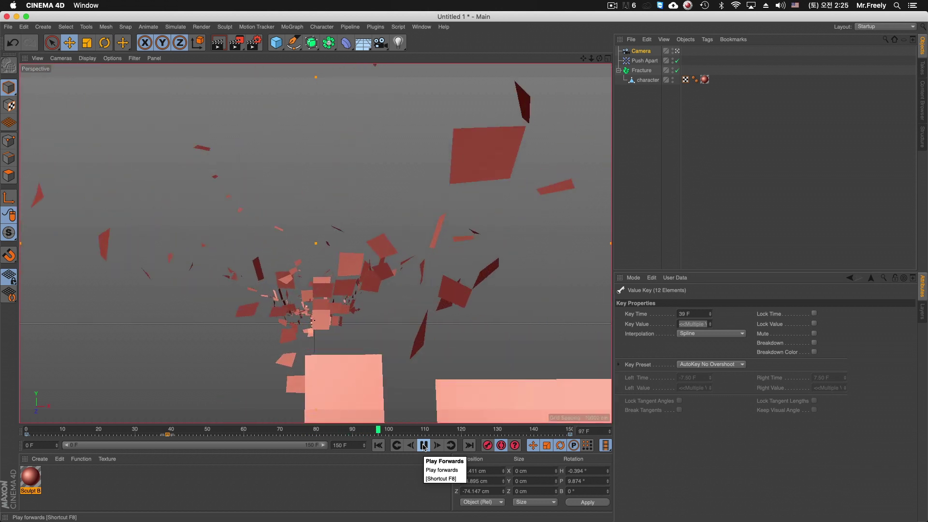
left_click(423, 446)
mouse_move(409, 436)
left_mouse_down()
mouse_move(130, 428)
mouse_move(252, 429)
left_mouse_up()
left_click(216, 47)
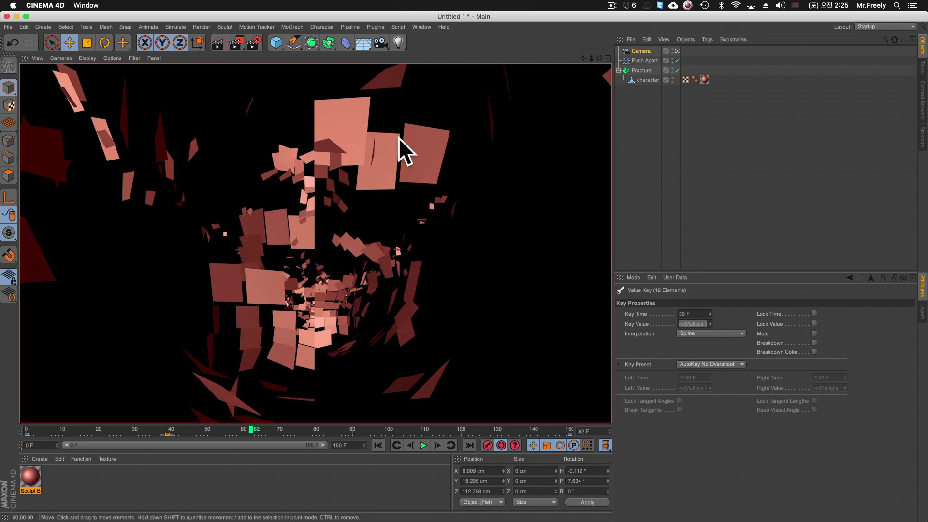
Add a light and position it in front of the face, checking with a render.
left_click(422, 126)
left_click(398, 43)
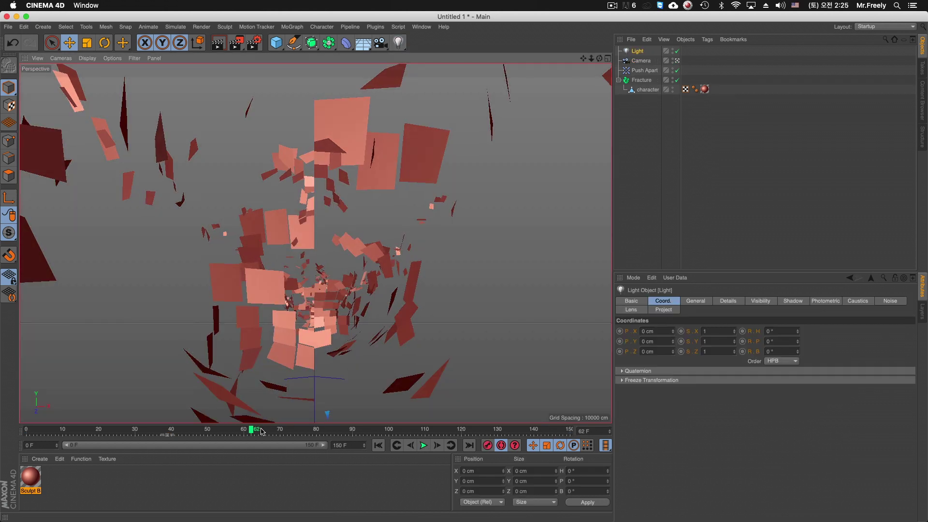
left_click_drag(263, 430, 45, 429)
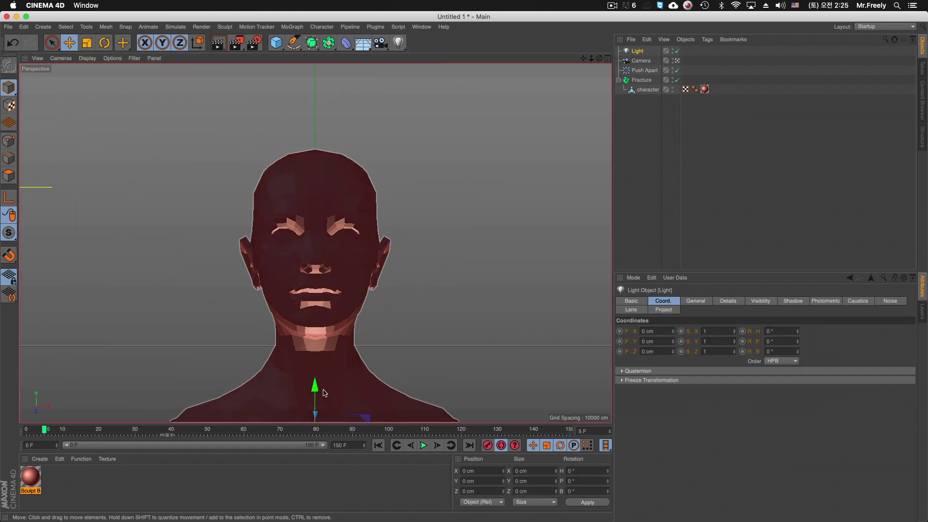
left_click_drag(325, 401, 325, 270)
middle_click(424, 207)
left_click_drag(498, 177, 502, 191)
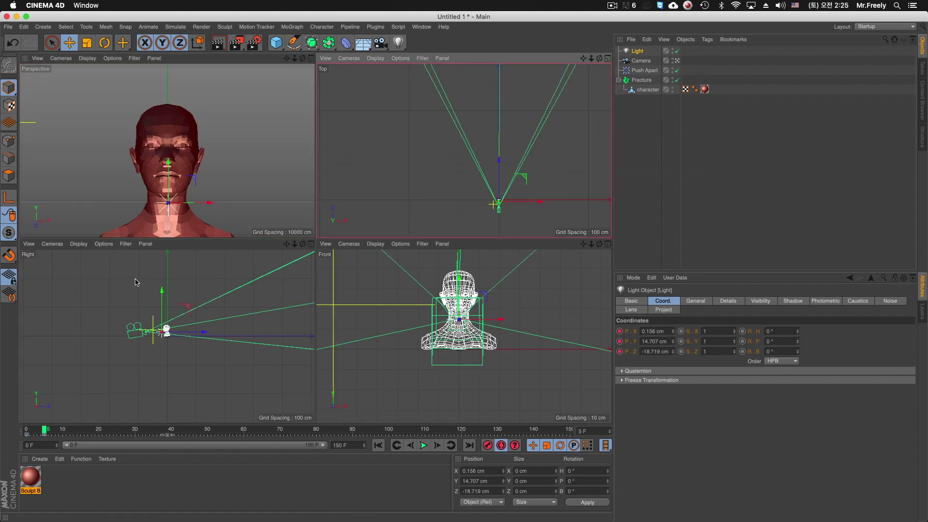
middle_click(252, 101)
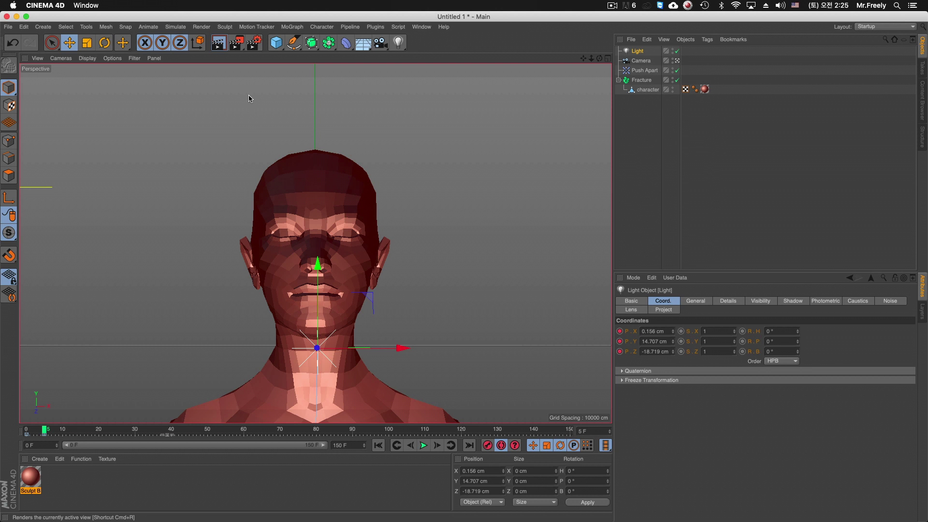
key("super+r")
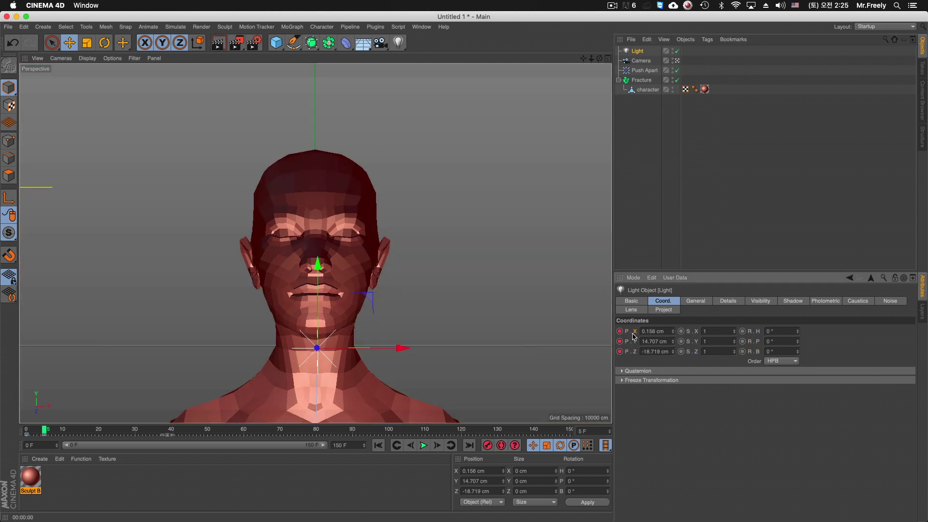
Delete the light's position tracks and give the Omni light Shadow Maps (Soft).
right_click(636, 355)
mouse_move(662, 342)
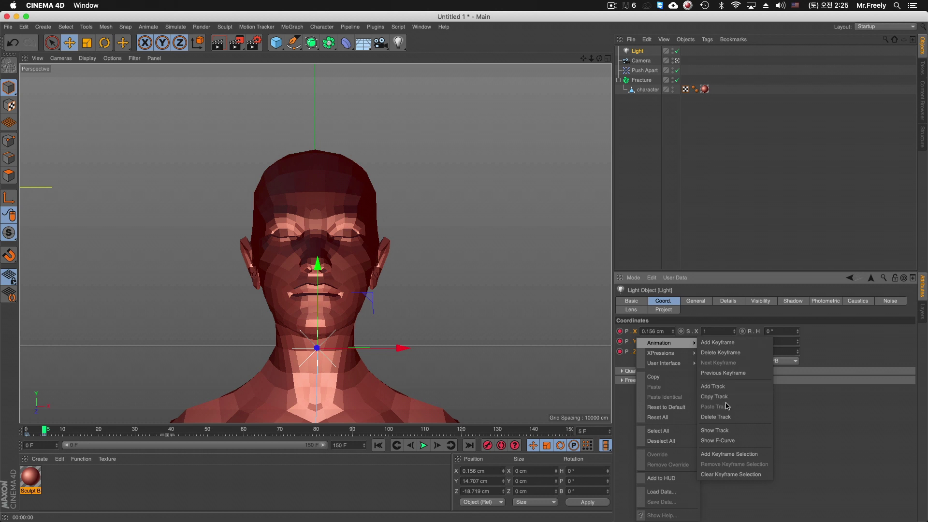
left_click(720, 416)
left_click(731, 304)
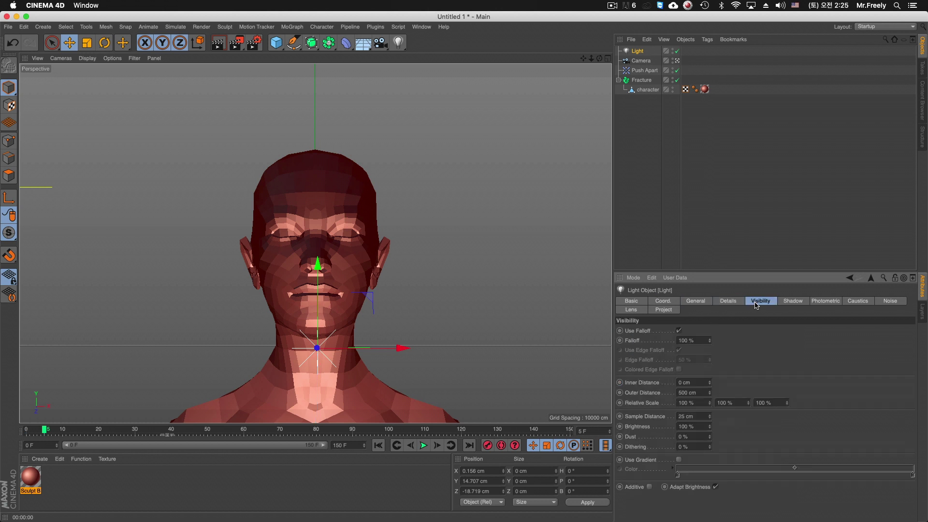
left_click(702, 302)
left_click(684, 414)
left_click(687, 396)
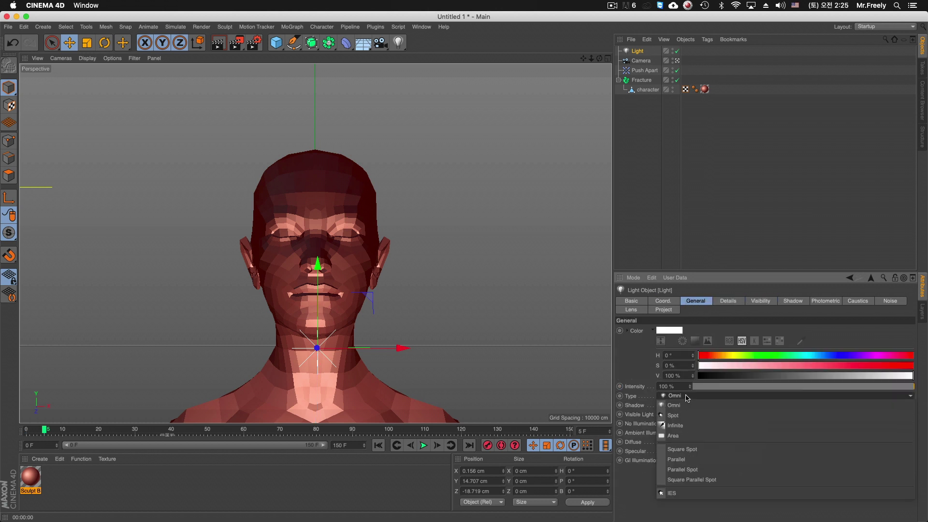
left_click(674, 405)
left_click(686, 416)
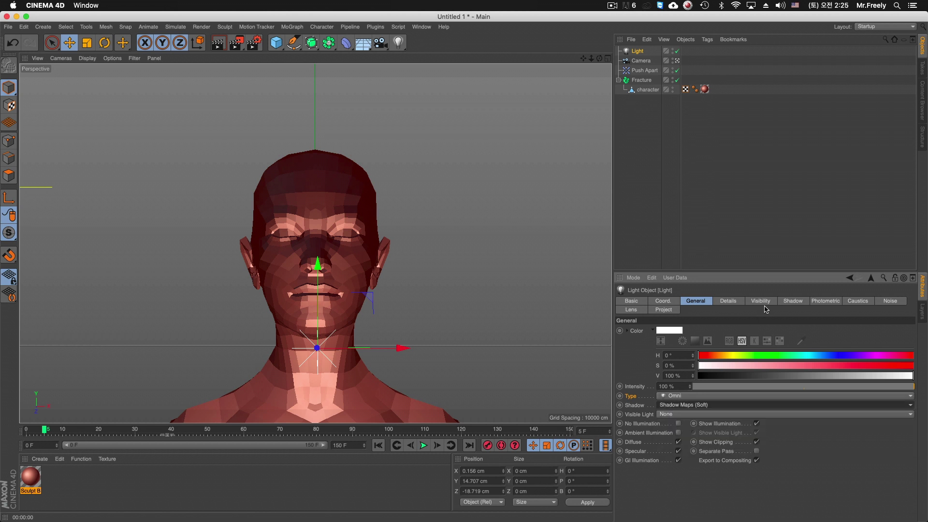
Set the shadow map to 1500x1500 with sample radius 9, and raise the light higher.
left_click(793, 301)
left_click(715, 384)
left_click(704, 441)
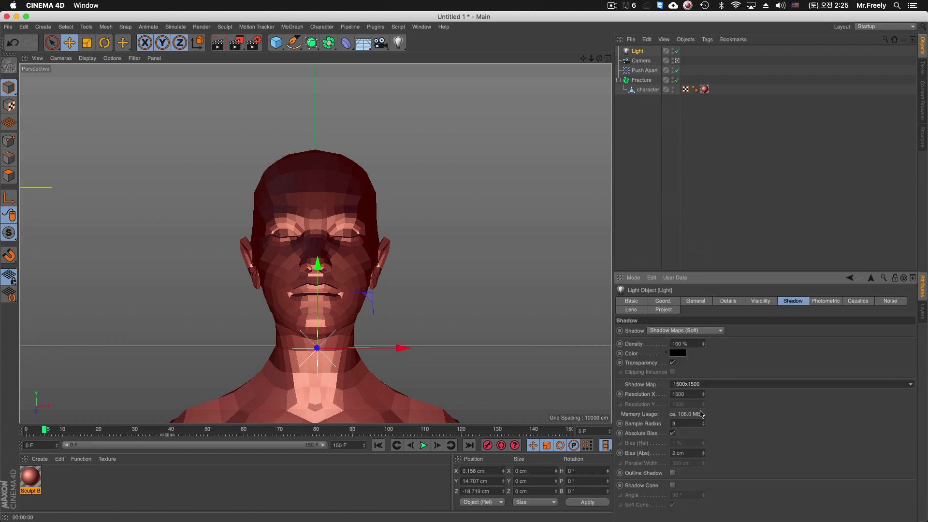
left_click(703, 421)
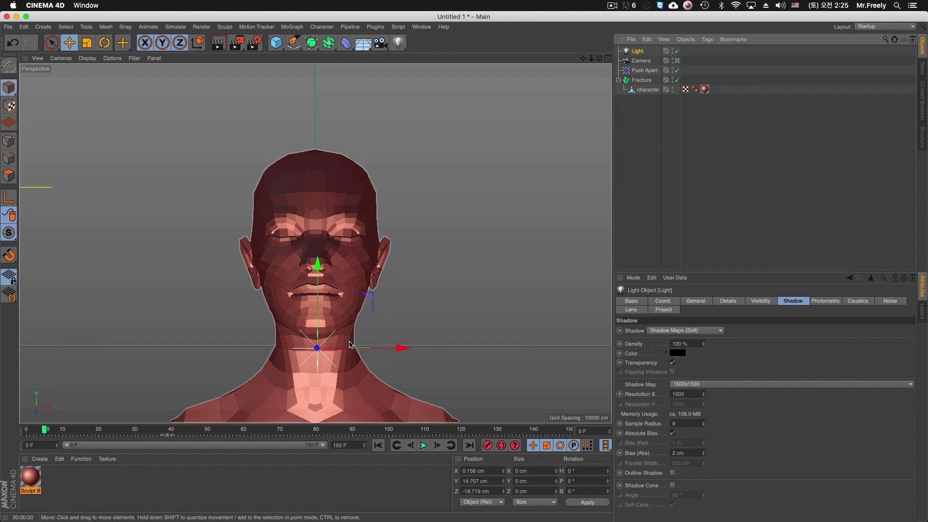
left_click_drag(317, 309, 317, 237)
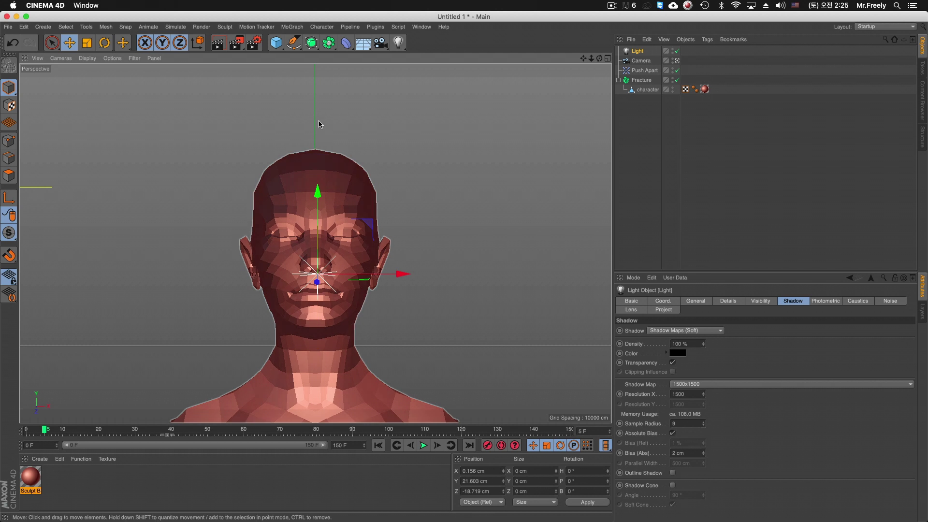
Pull the light back to Z -38.38 cm and render frame 79 of the explosion.
key("ctrl+r")
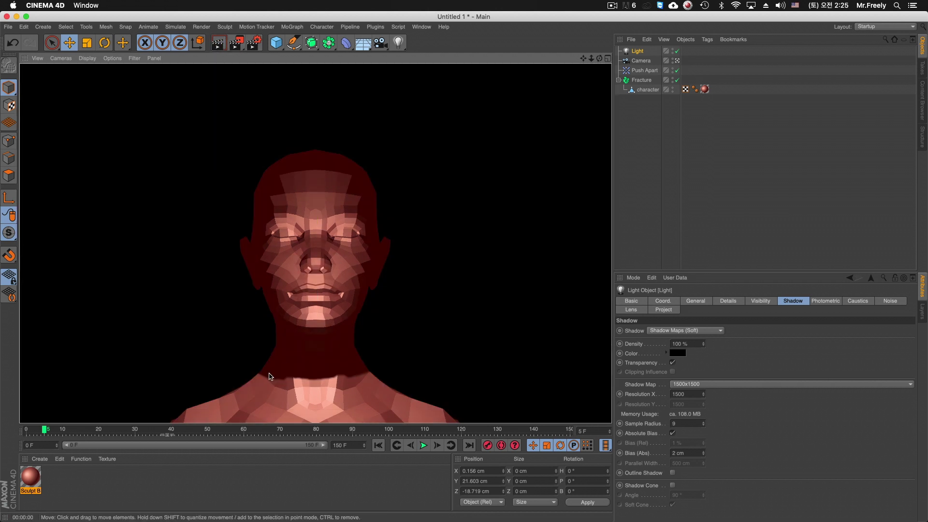
middle_click(349, 289)
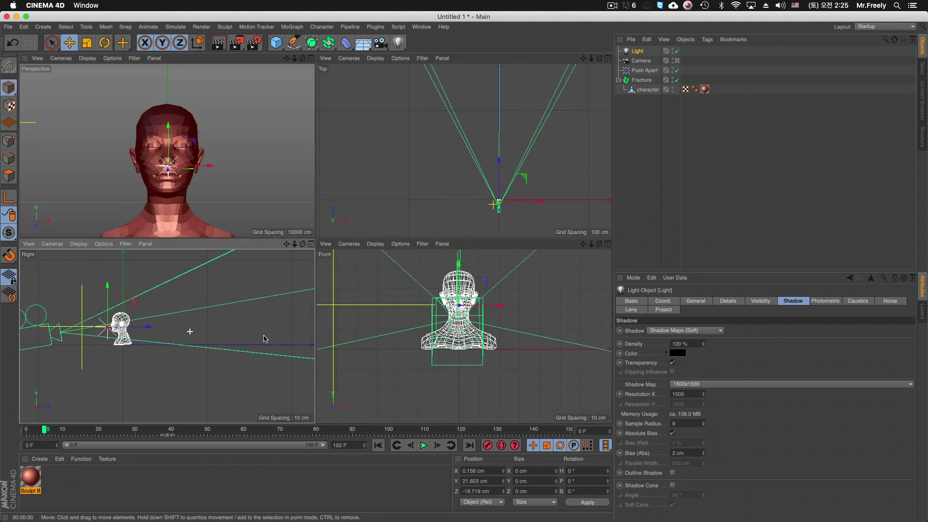
scroll(229, 326, "up", 3)
left_click_drag(199, 332, 112, 316)
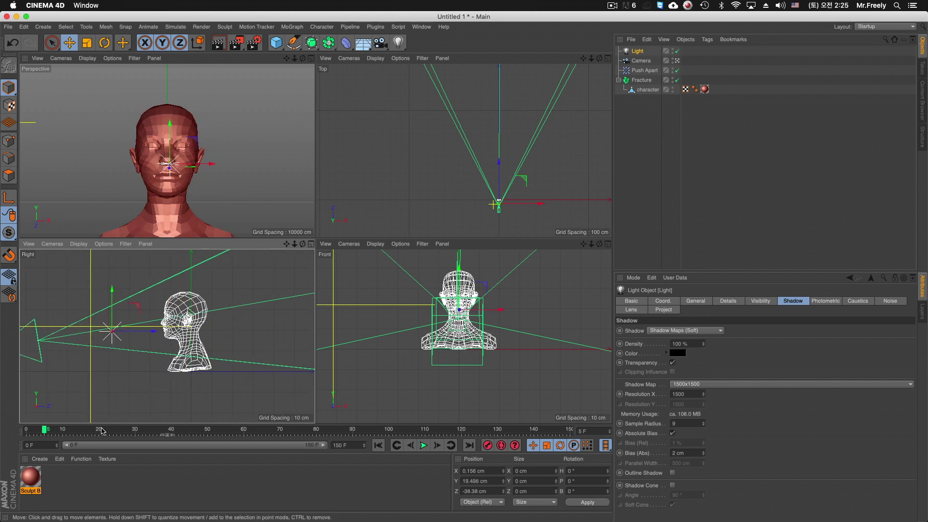
left_click_drag(80, 430, 312, 430)
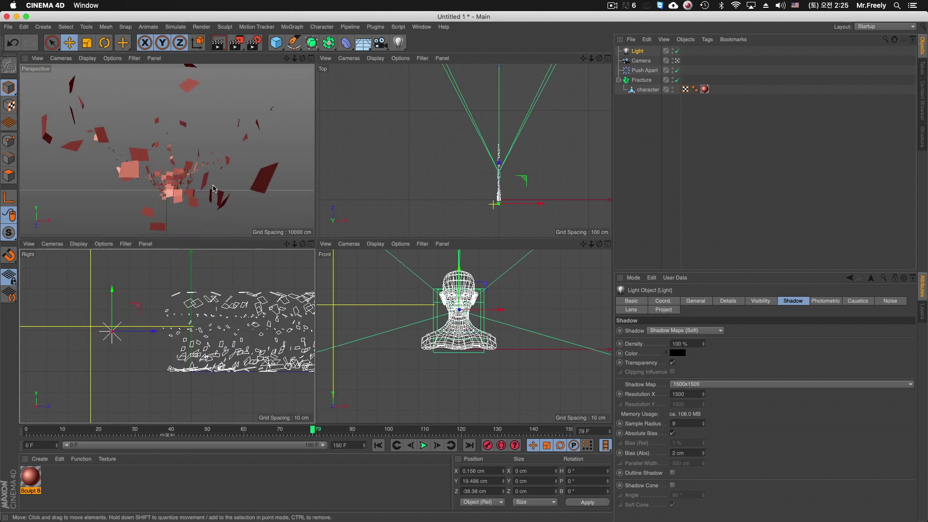
middle_click(217, 193)
key("ctrl+r")
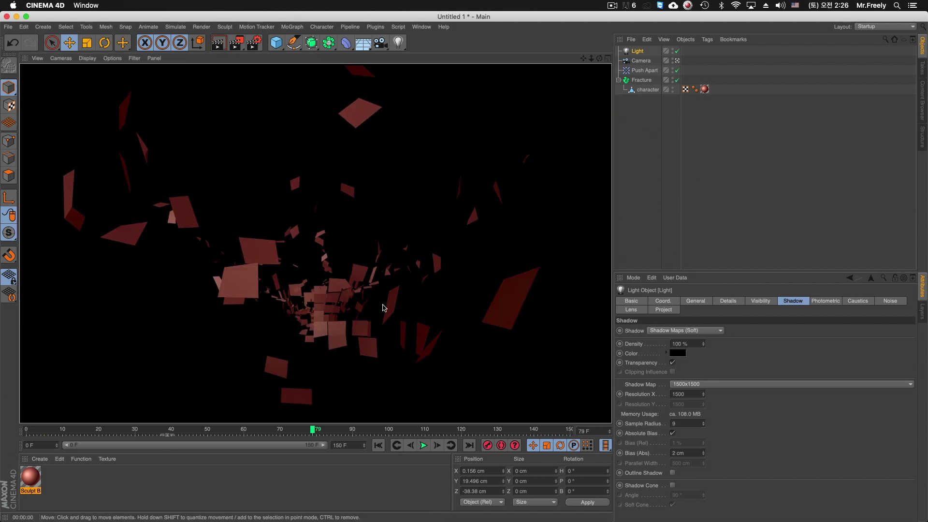
Parent the Light under the Camera so it follows the camera.
left_click(639, 60)
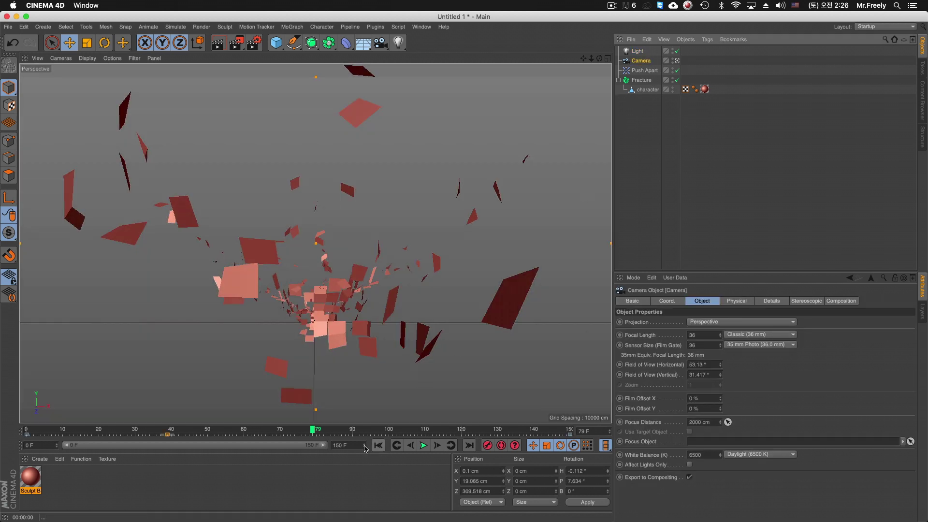
left_click(379, 446)
left_click_drag(639, 60, 640, 61)
Render a frame partway into the explosion to check the lit shards.
left_click_drag(140, 432, 240, 432)
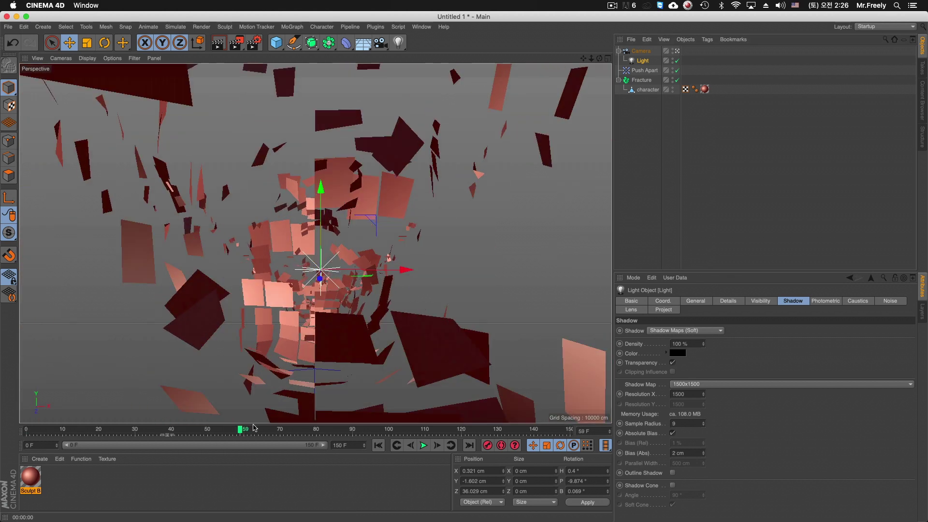
key("ctrl+r")
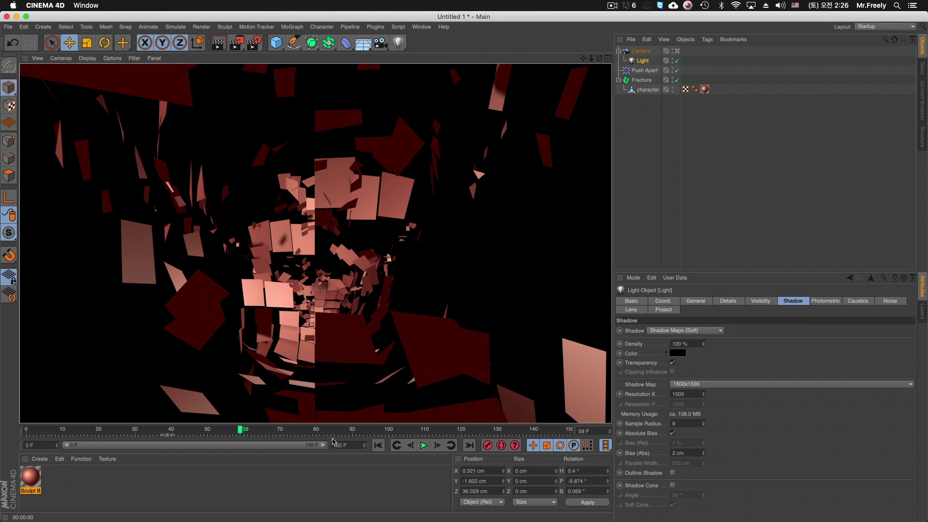
left_click(641, 80)
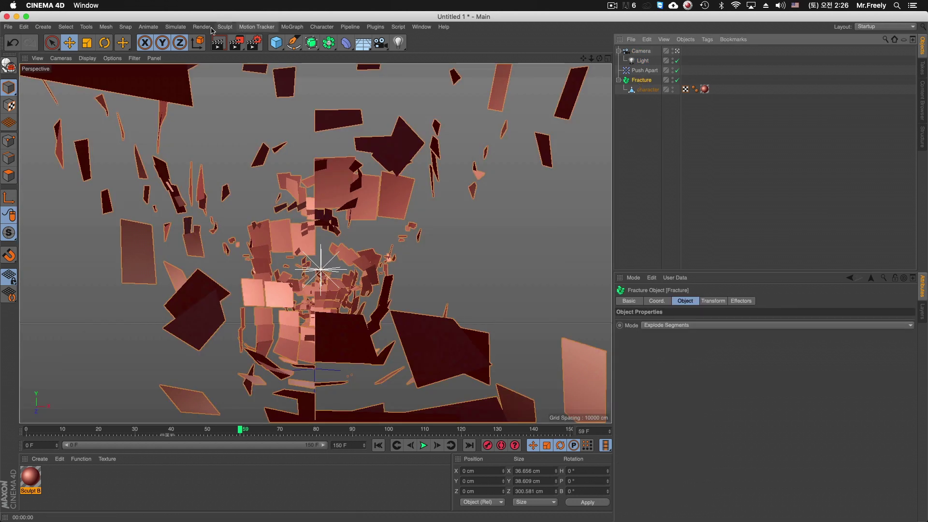
Wrap Fracture in a Cloth Surface with 0 subdivisions and 1 cm thickness, then rewind.
left_click(175, 27)
mouse_move(181, 42)
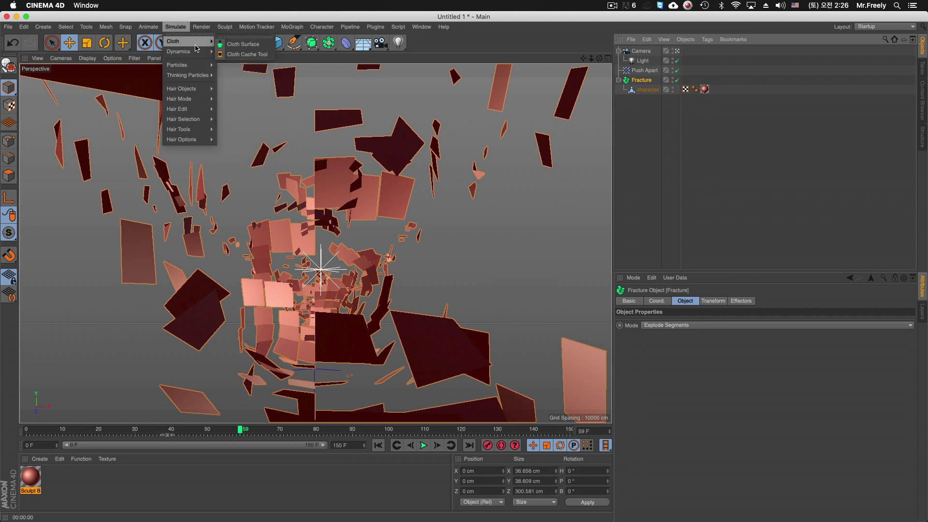
left_click(244, 44, "alt")
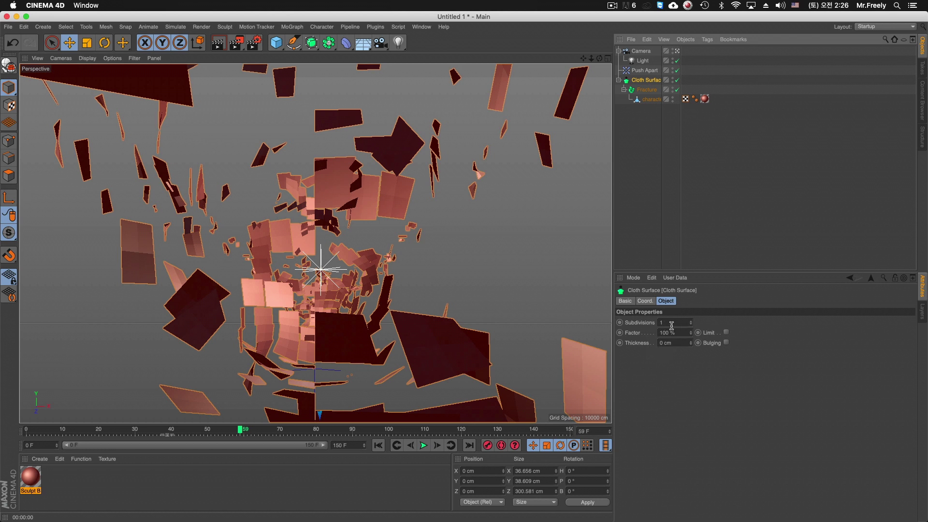
left_click(691, 324)
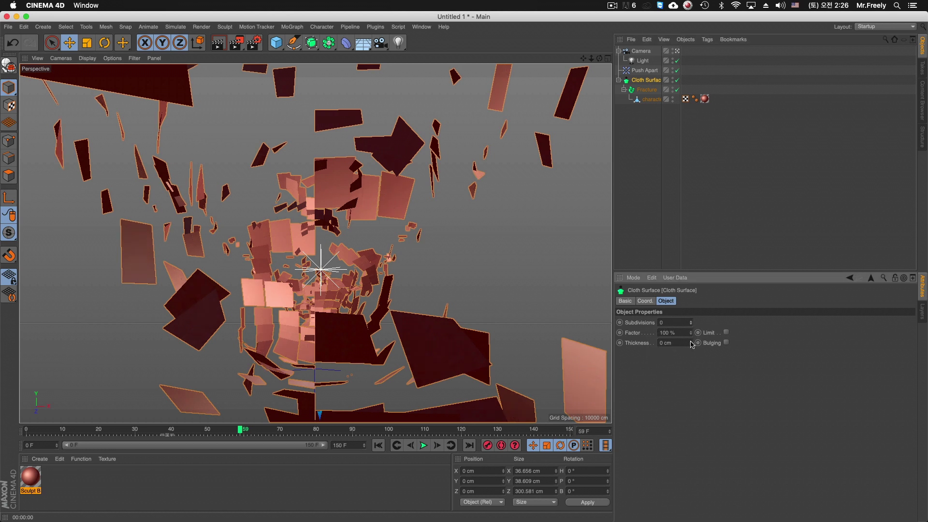
left_click(690, 340)
left_click(690, 344)
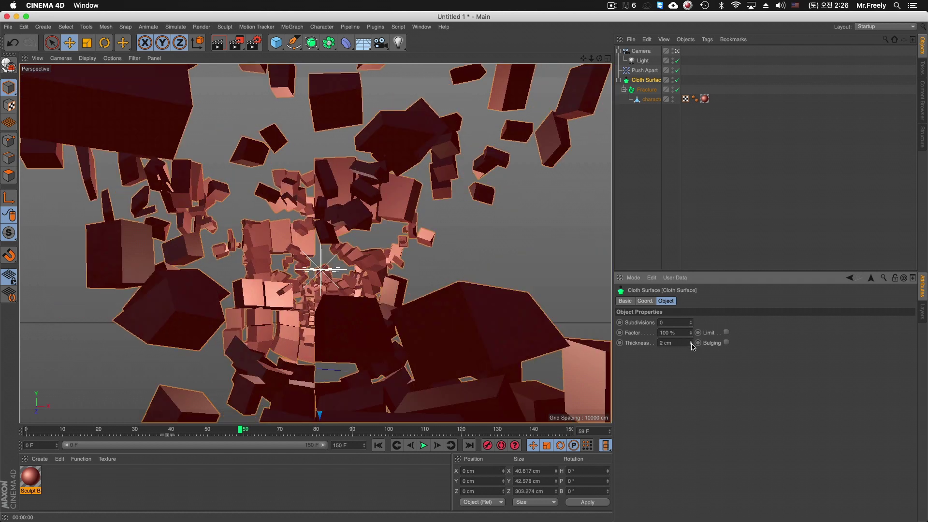
left_click(377, 449)
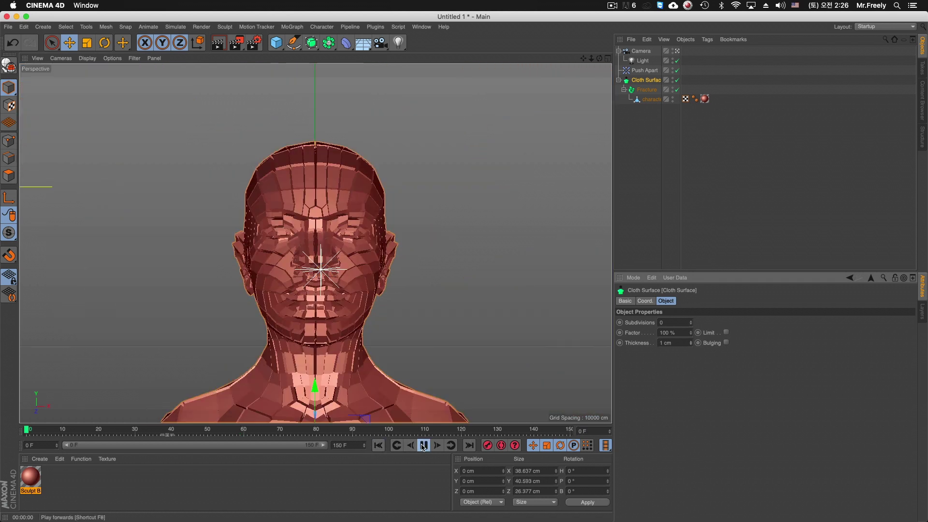
Render frame 0 and try a -1 cm Cloth Surface thickness, toggling the object's enabled state.
left_click(379, 450)
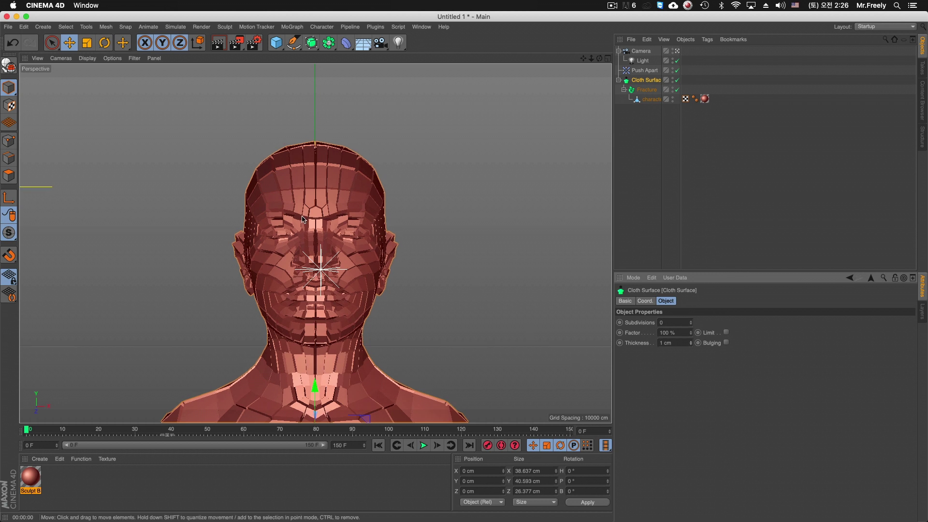
key("super+r")
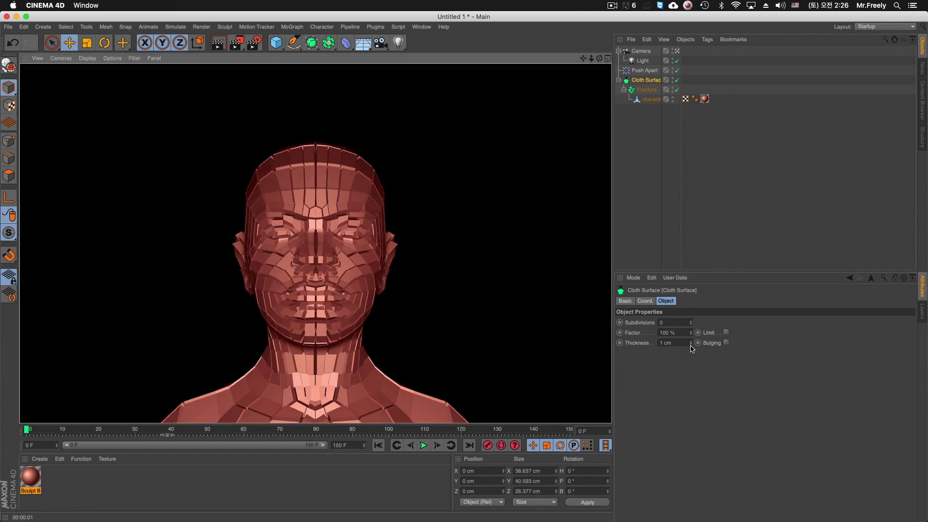
left_click(691, 345)
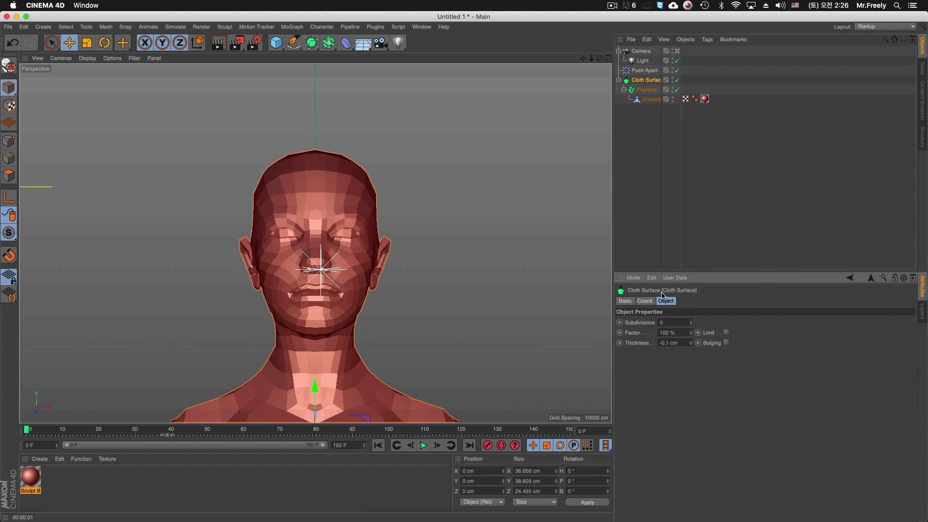
left_click(677, 79)
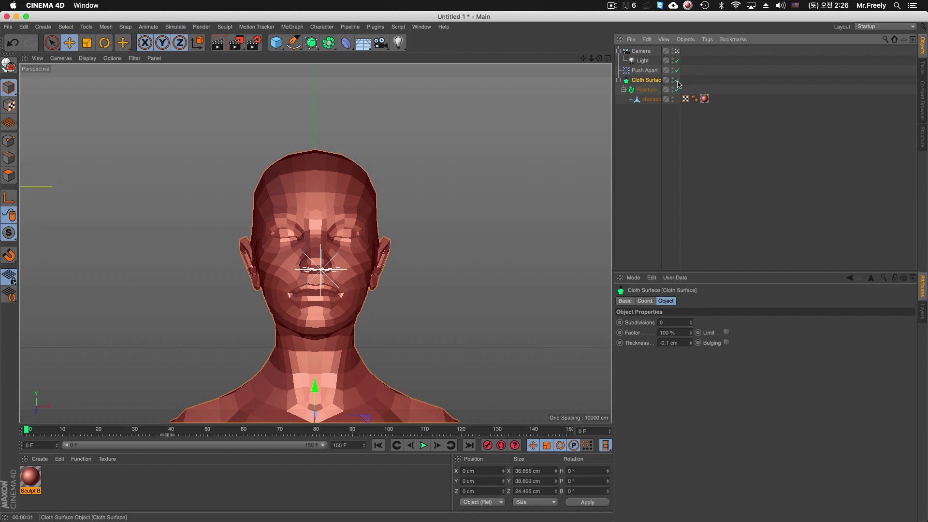
Set the Cloth Surface thickness to 0 cm.
left_click(682, 342)
type("0.1")
key("Return")
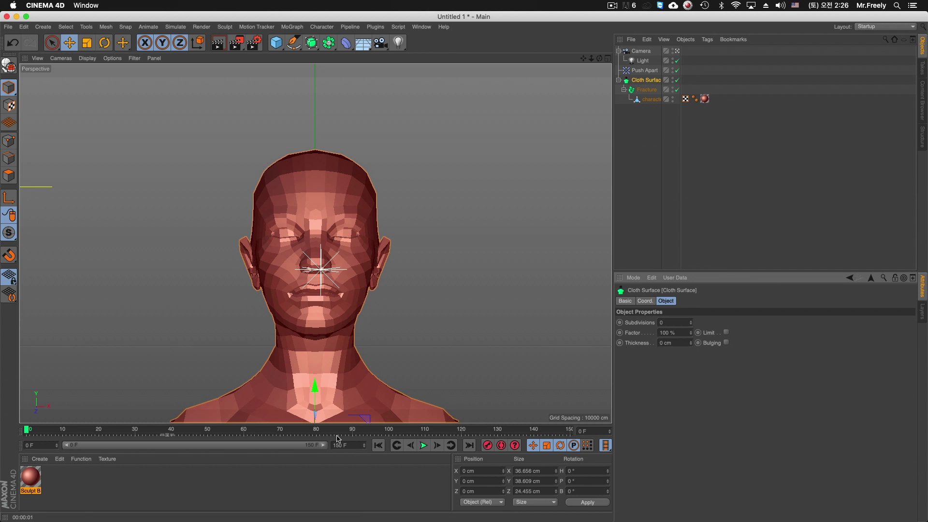
Scrub to around frame 31 and select the Push Apart effector to show its settings.
left_click_drag(47, 436, 59, 433)
mouse_move(115, 433)
left_mouse_down()
mouse_move(141, 433)
mouse_move(131, 434)
left_mouse_up()
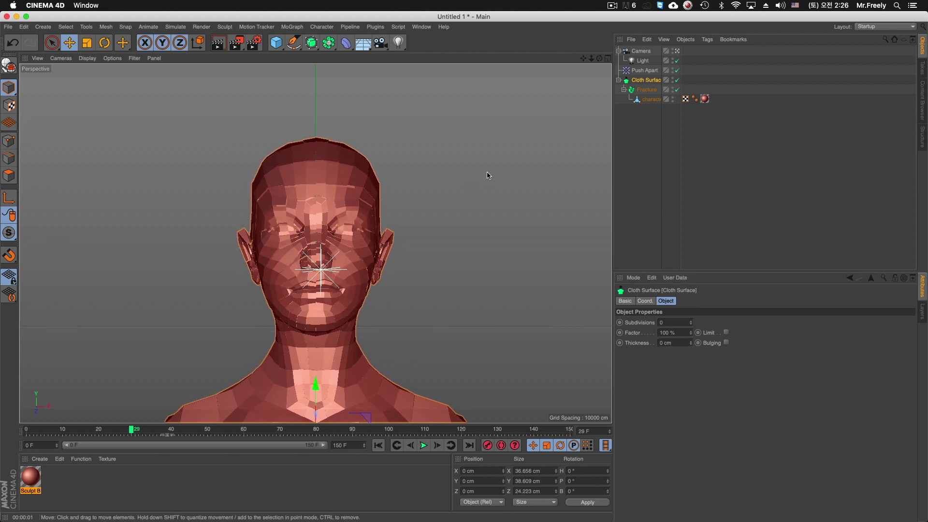
left_click(643, 90)
left_click(644, 70)
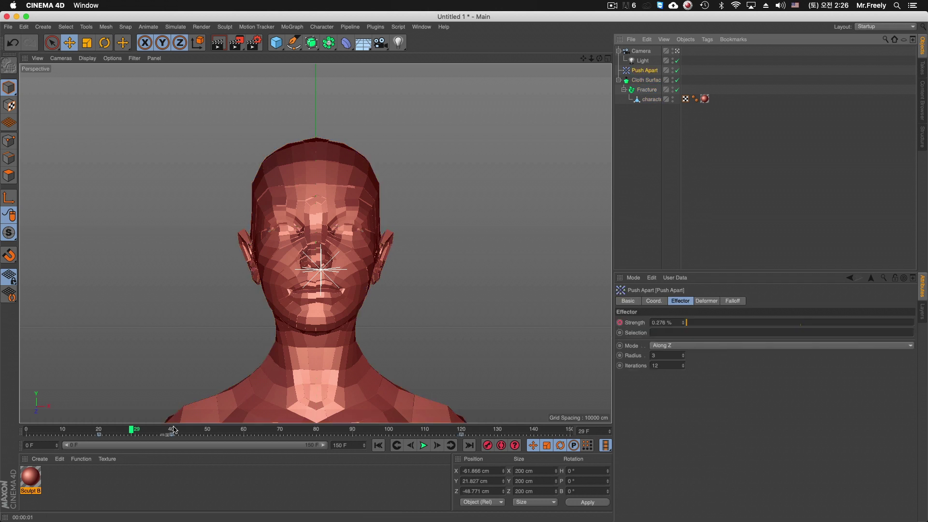
Keyframe the Cloth Surface thickness at 0 cm on frame 20.
left_click(99, 433)
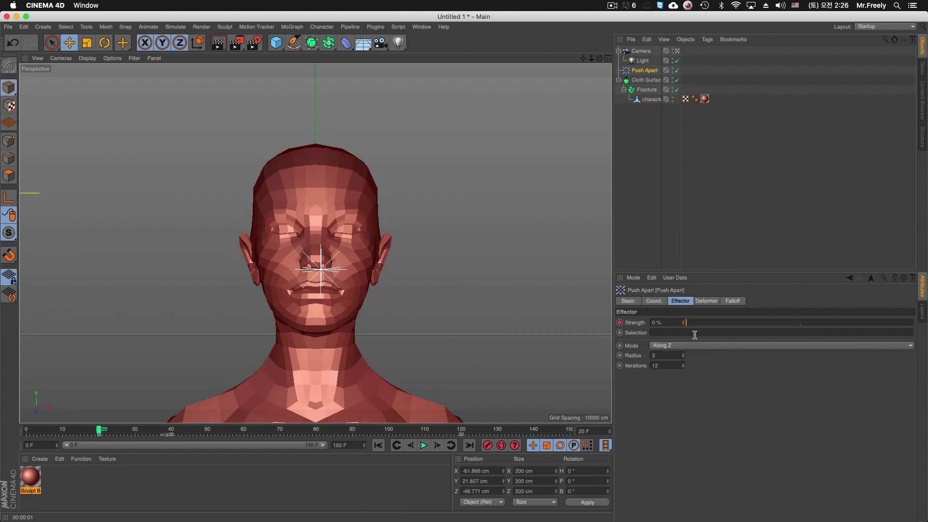
key("Down")
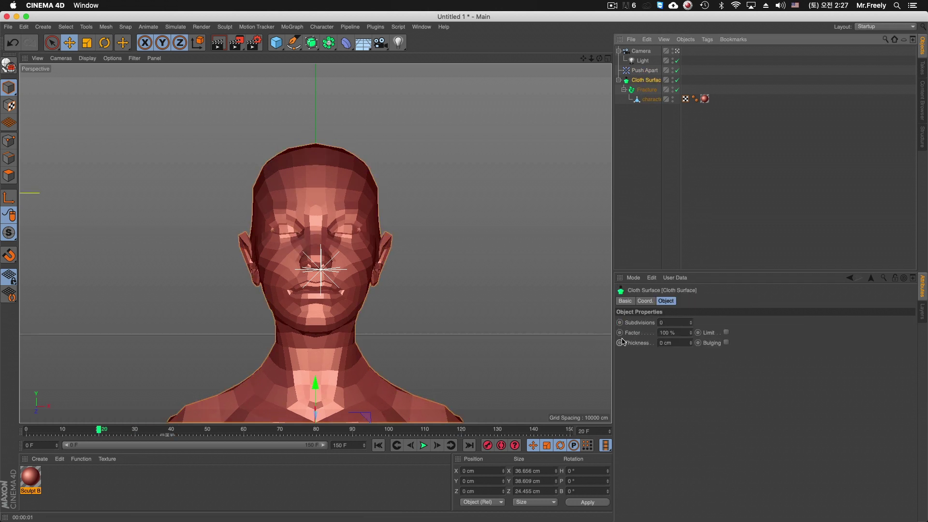
left_click(620, 343, "ctrl")
Keyframe thickness -1 cm at frame 80, then rewind and play the animation.
left_click_drag(208, 432, 316, 435)
left_click_drag(677, 343, 642, 343)
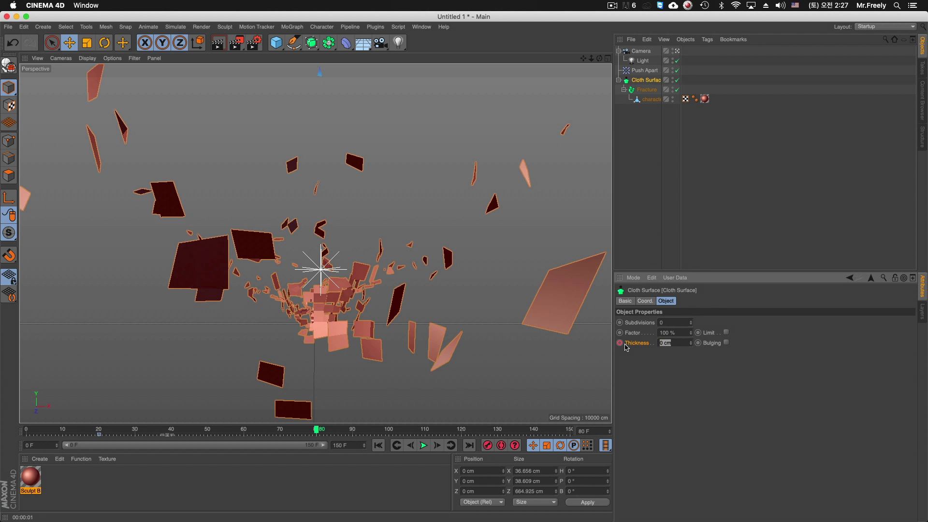
type("-1")
key("Return")
left_click(619, 342, "ctrl")
left_click(378, 446)
left_click(423, 446)
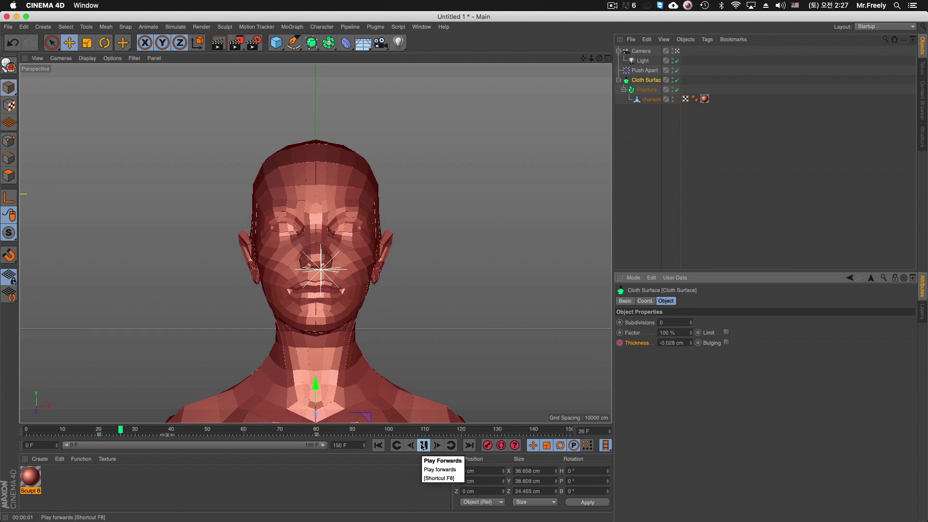
Play through to frame 59, pausing at points like frame 44 to render the thickening shards.
left_click(423, 445)
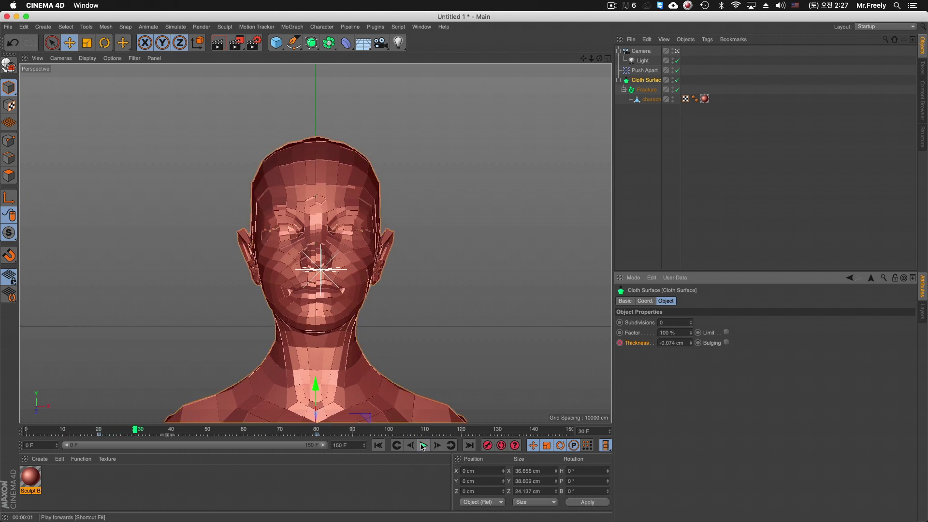
key("ctrl+r")
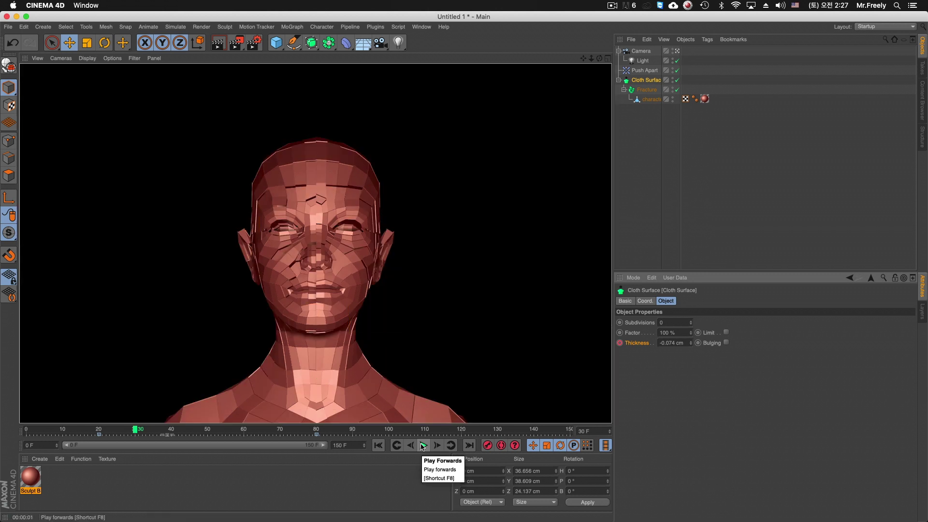
left_click(422, 445)
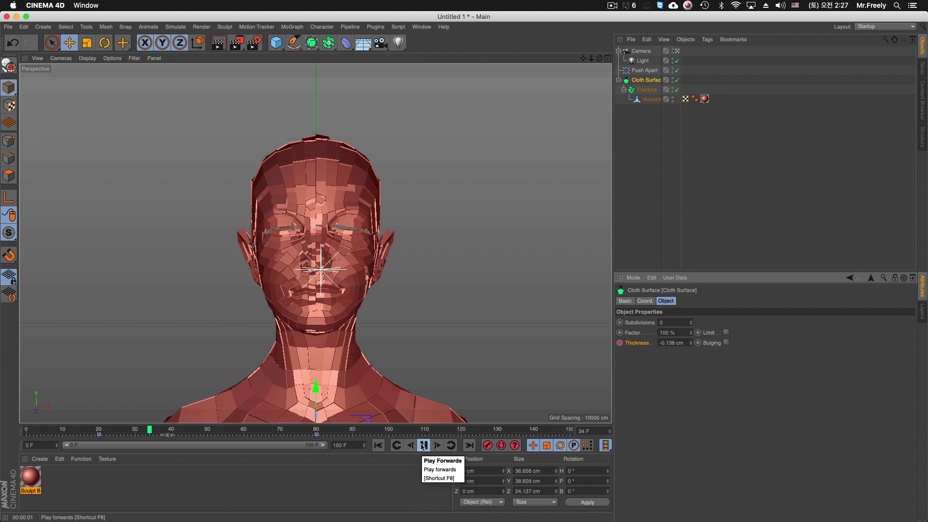
left_click(423, 446)
key("ctrl+r")
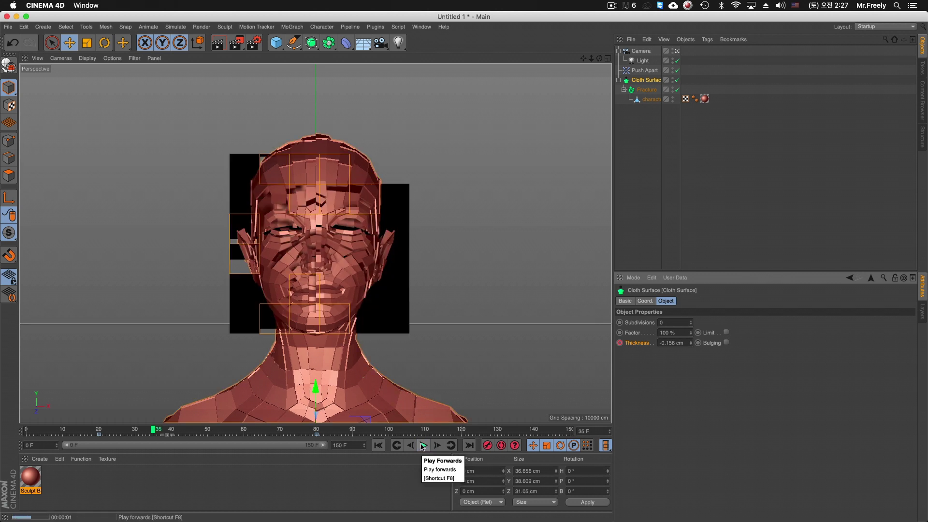
left_click(423, 446)
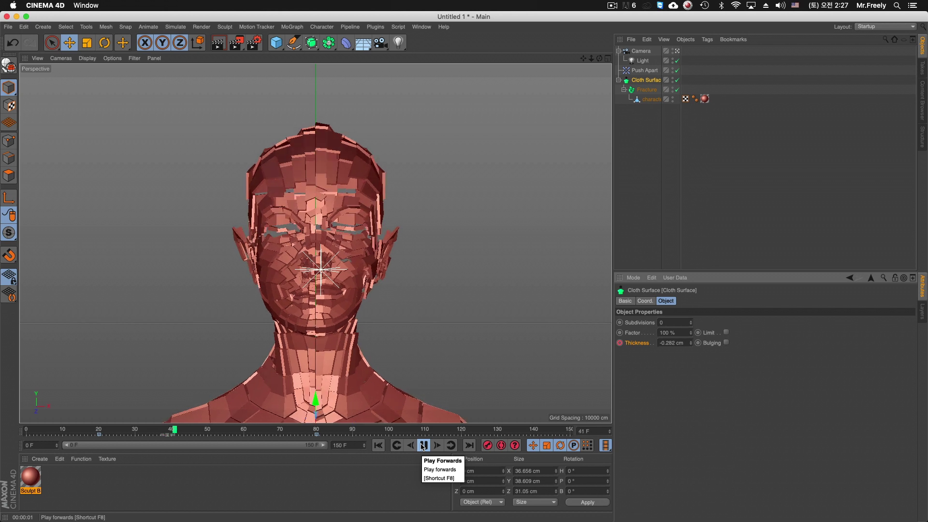
left_click(423, 446)
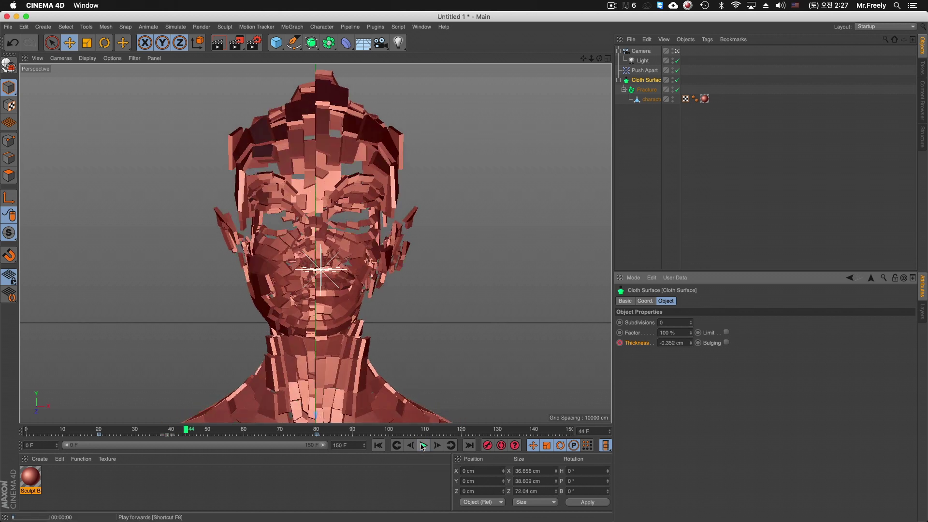
key("ctrl+r")
left_click(422, 446)
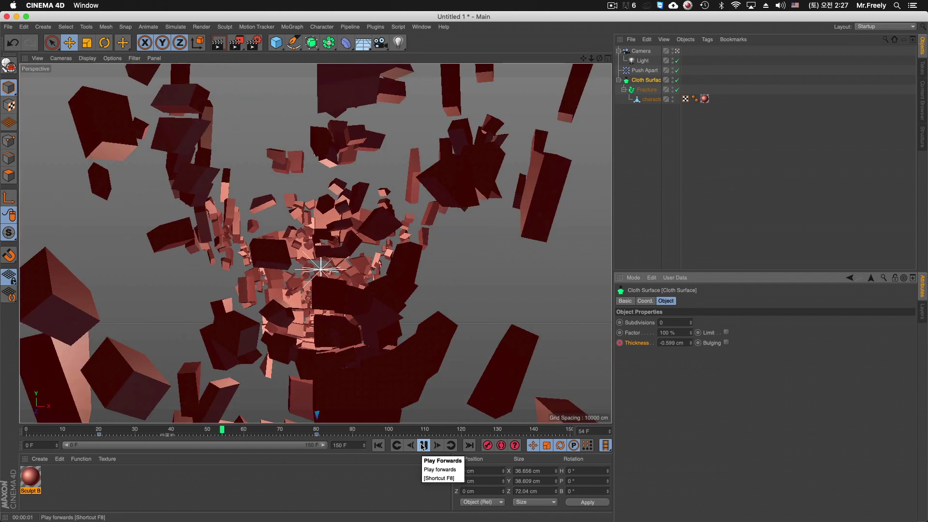
left_click(423, 445)
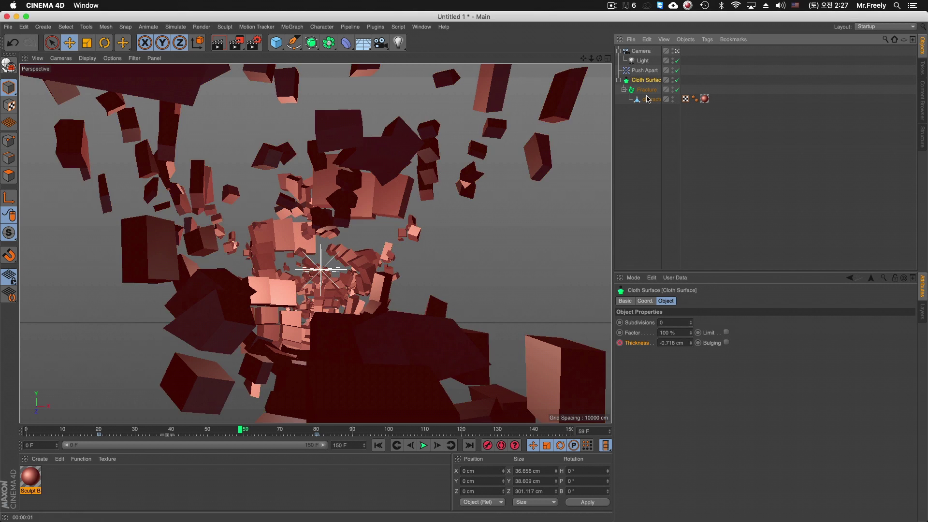
Select the Fracture object, scrub through frames 51, 36 and 71, and open the MoGraph menu.
left_click(646, 81)
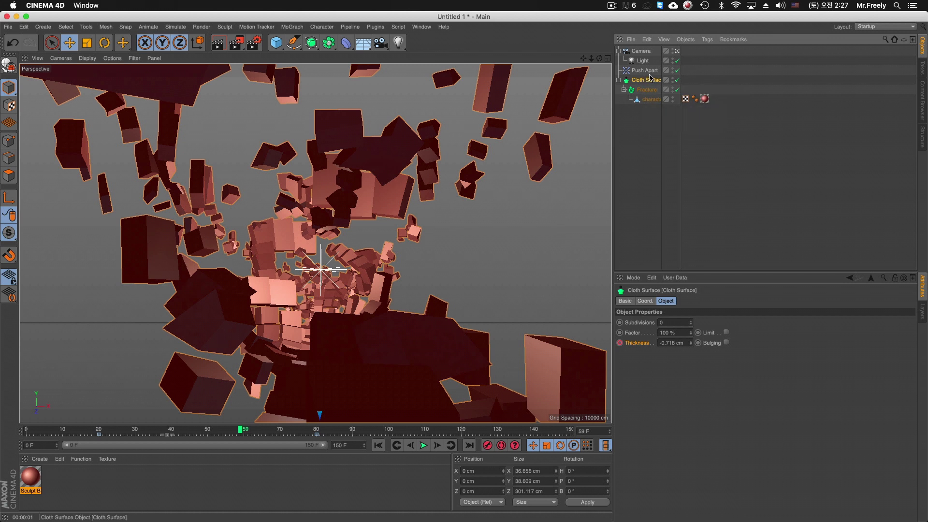
left_click(647, 90)
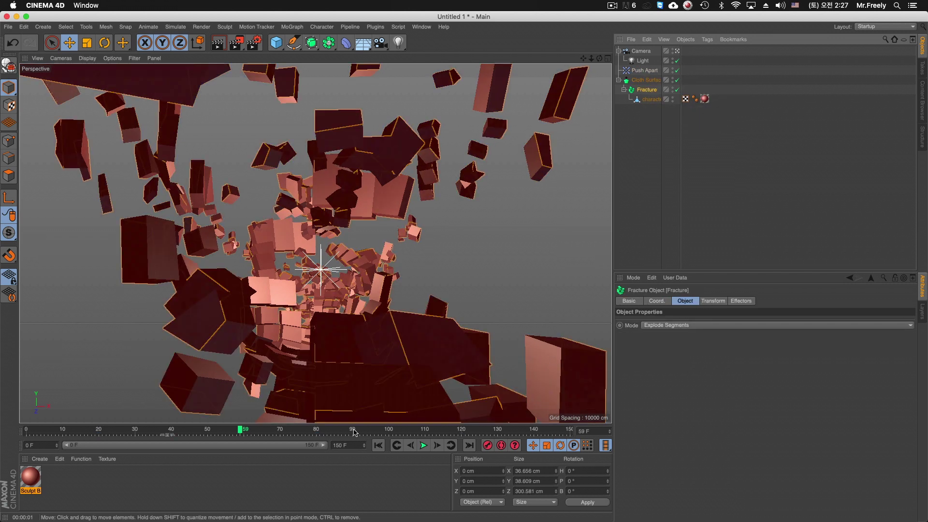
left_click(211, 430)
left_click_drag(163, 435, 168, 430)
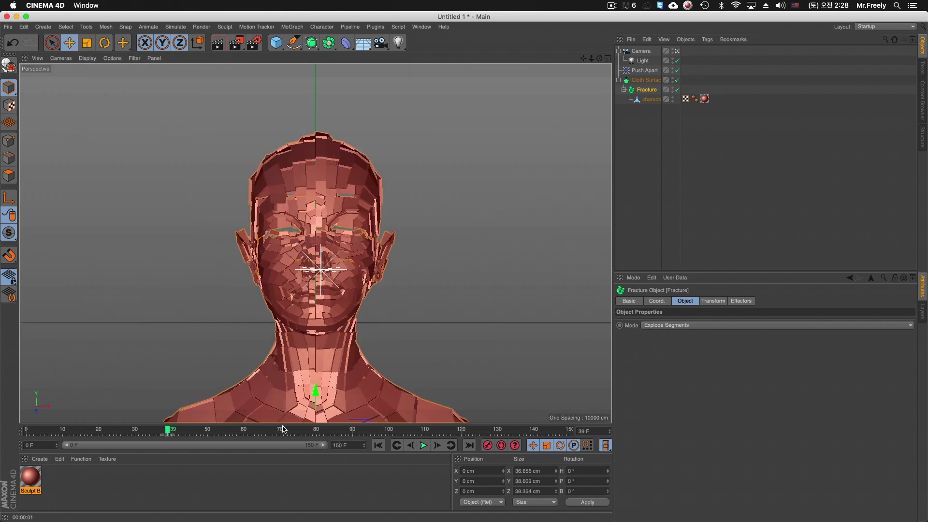
left_click(284, 429)
left_click(292, 27)
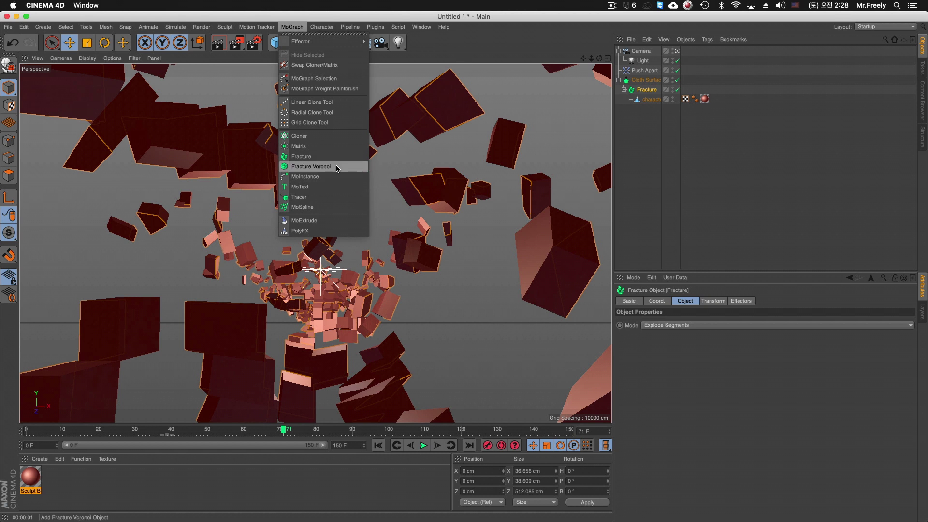
Dismiss the MoGraph list and Preferences, render, scrub back to frame 51, and deselect Fracture.
left_click(372, 78)
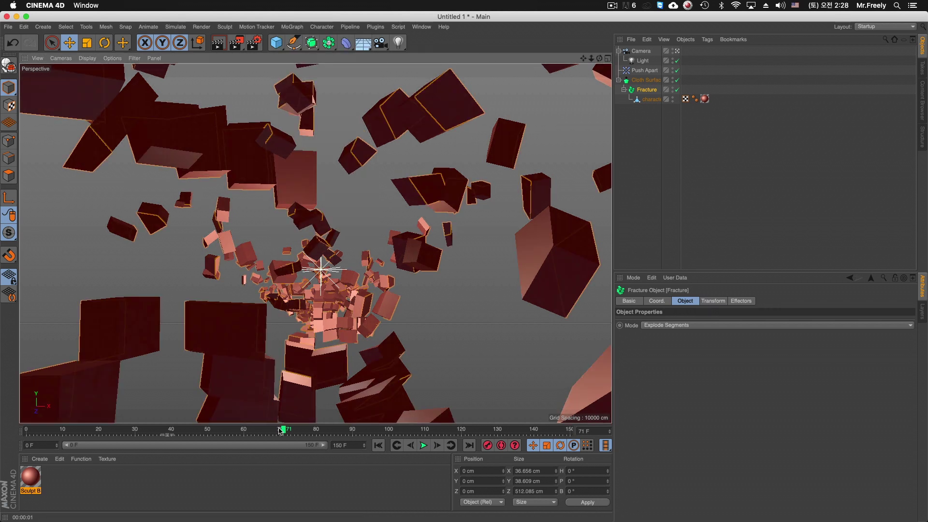
key("ctrl+r")
key("ctrl+e")
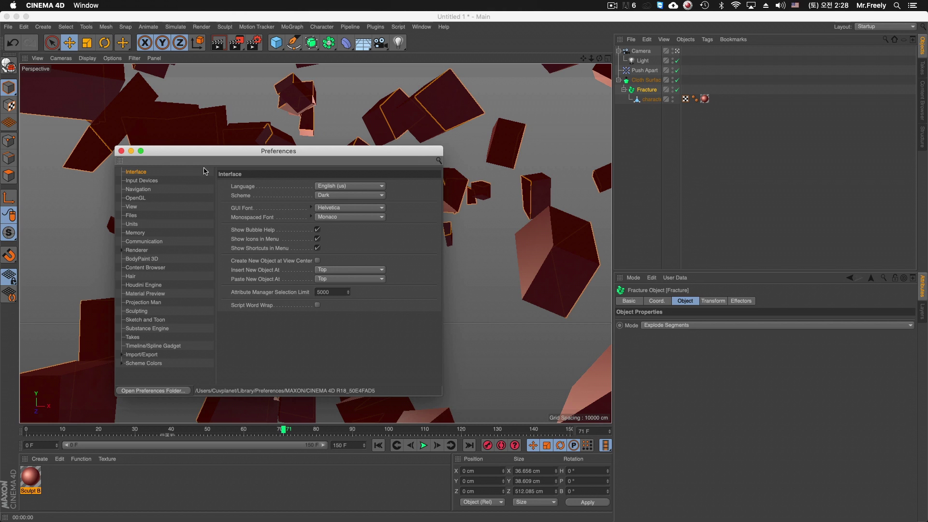
left_click(121, 151)
key("ctrl+r")
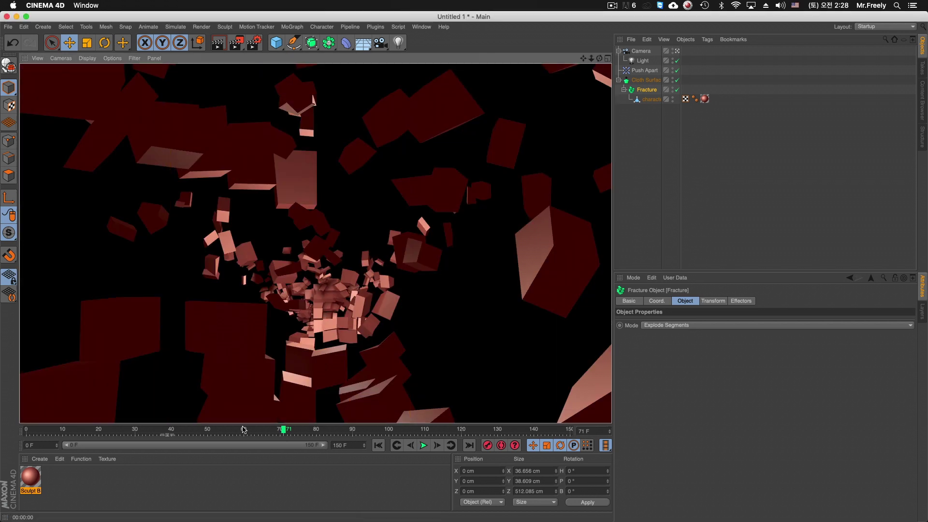
mouse_move(244, 429)
left_mouse_down()
mouse_move(164, 432)
mouse_move(213, 432)
left_mouse_up()
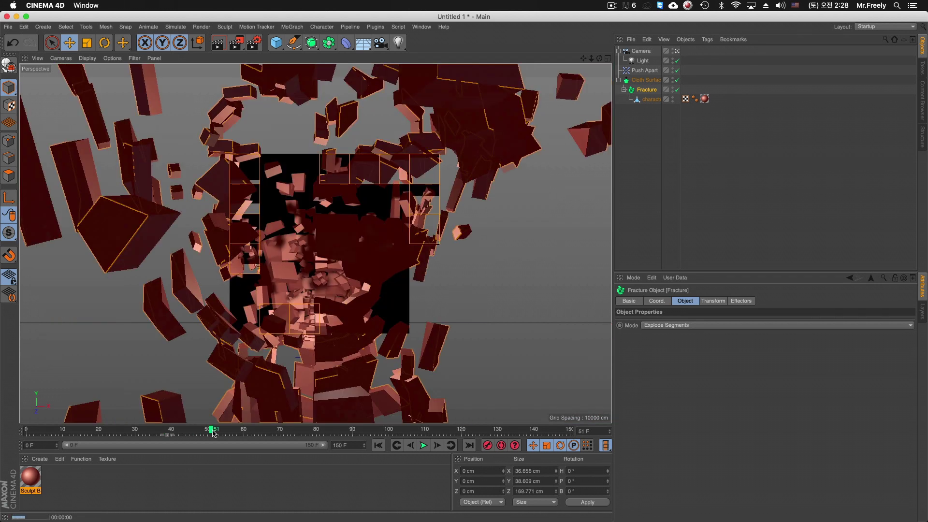
left_click(657, 234)
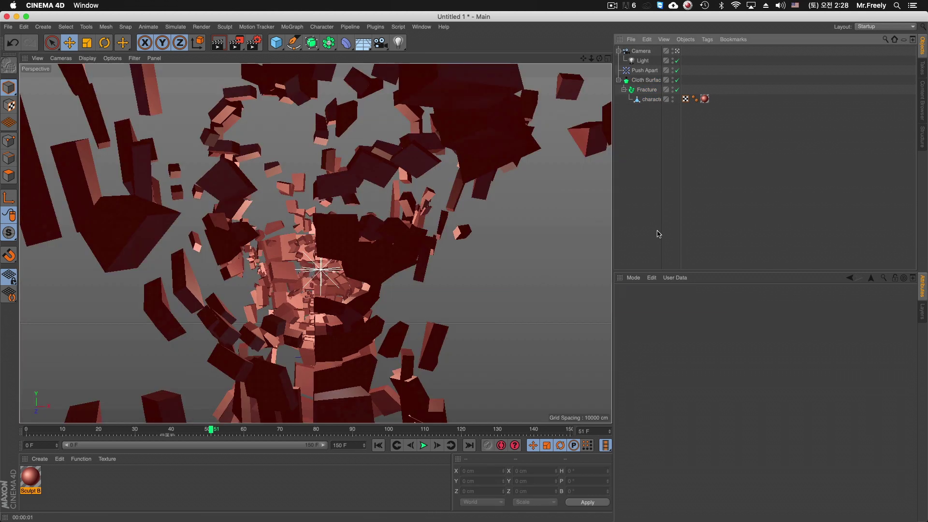